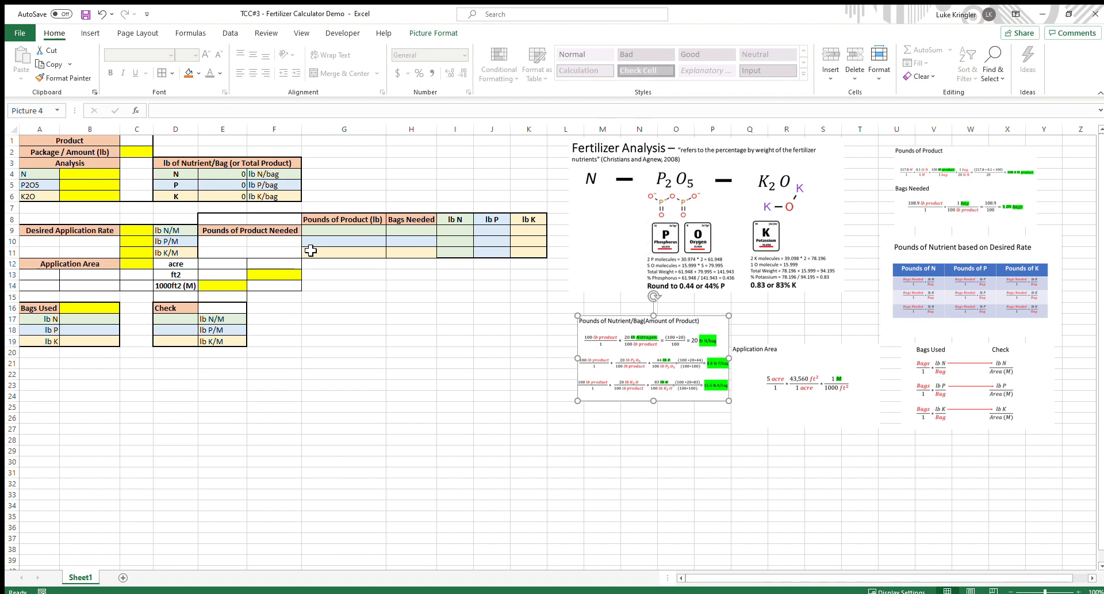
# Move the Pounds of Nutrient/Bag formula picture beneath the calculator tables and enlarge it until its equations are readable
pyautogui.moveTo(637, 360); pyautogui.dragTo(318, 349)
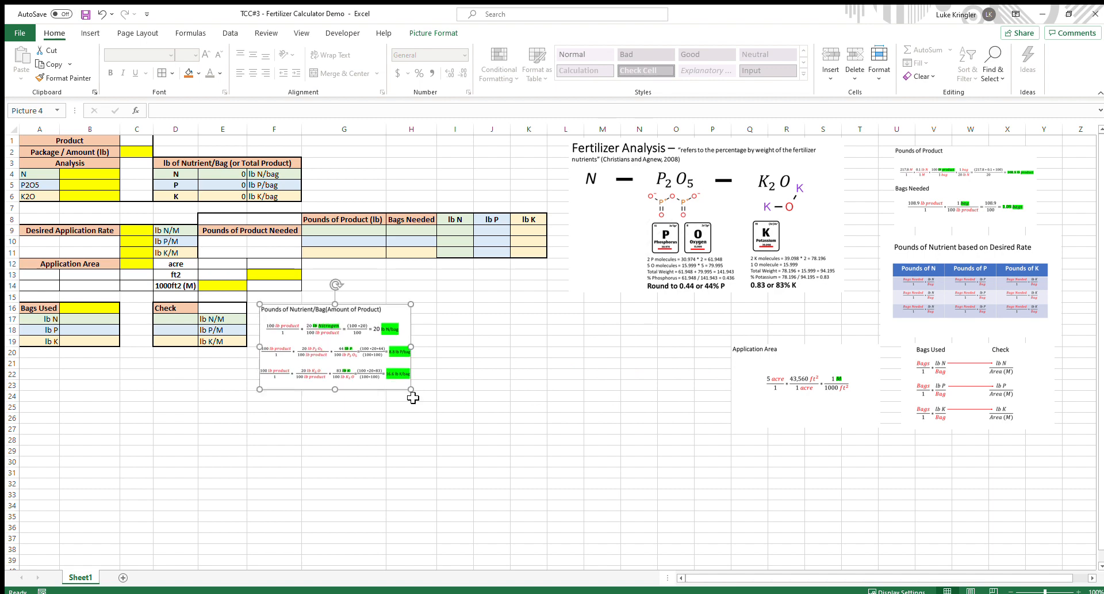
pyautogui.moveTo(411, 394); pyautogui.dragTo(665, 533)
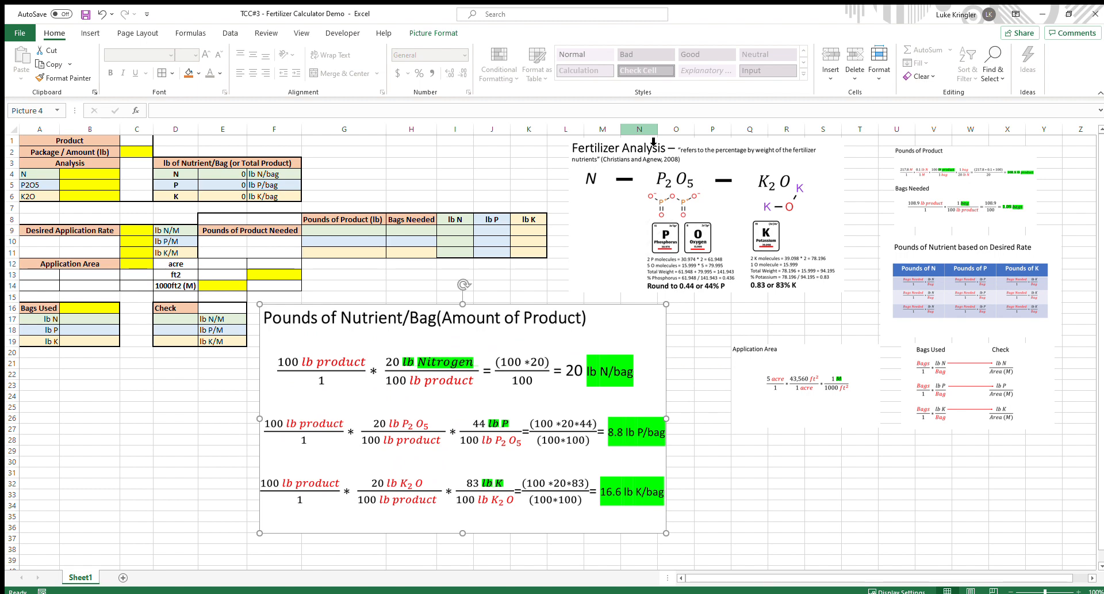
# Enter a package amount of 100 lb and an analysis of 20 for each of N, P2O5 and K2O
pyautogui.click(137, 155)
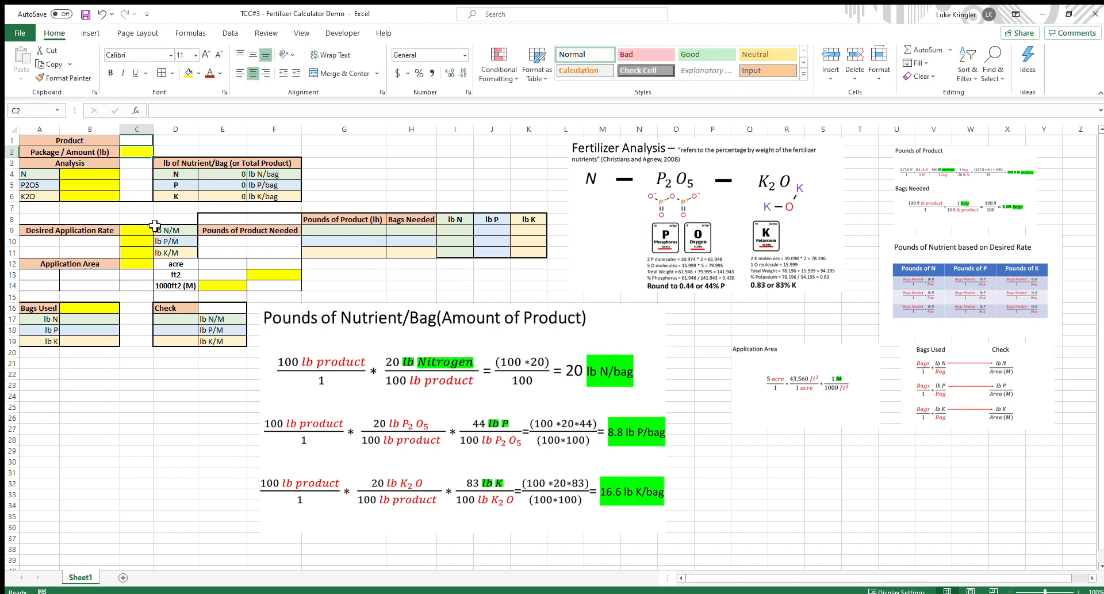
pyautogui.write('100')
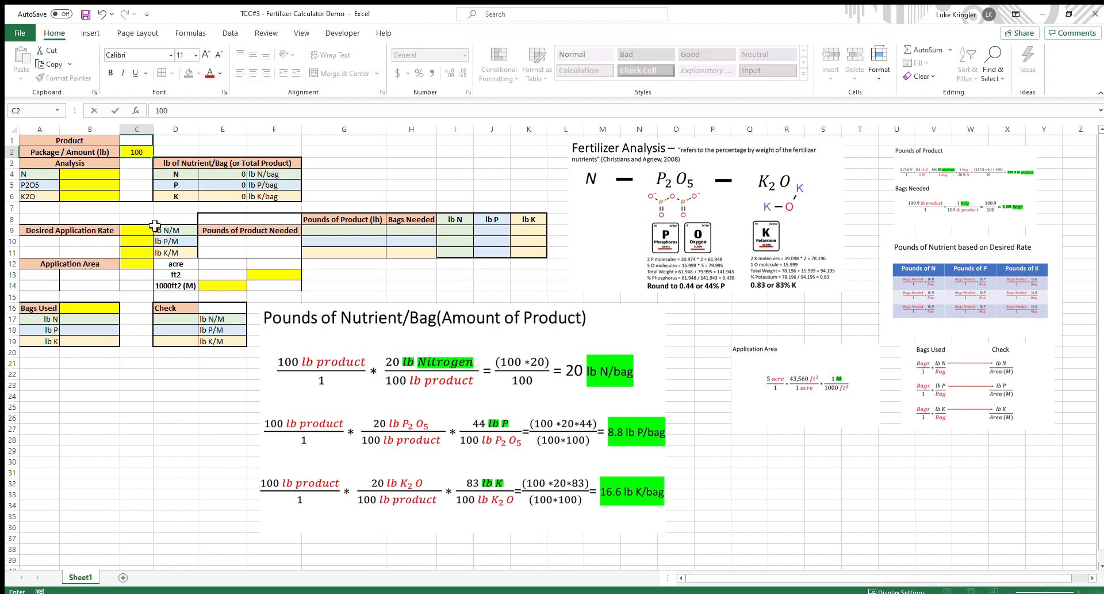
pyautogui.click(99, 176)
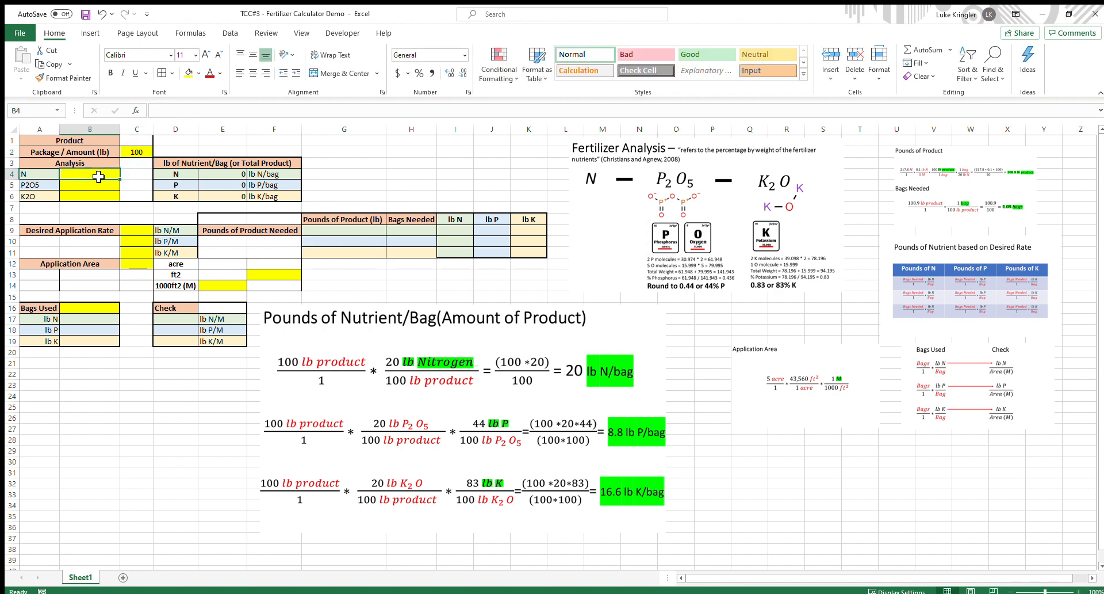
pyautogui.write('20')
pyautogui.press('Return')
pyautogui.write('20')
pyautogui.press('Return')
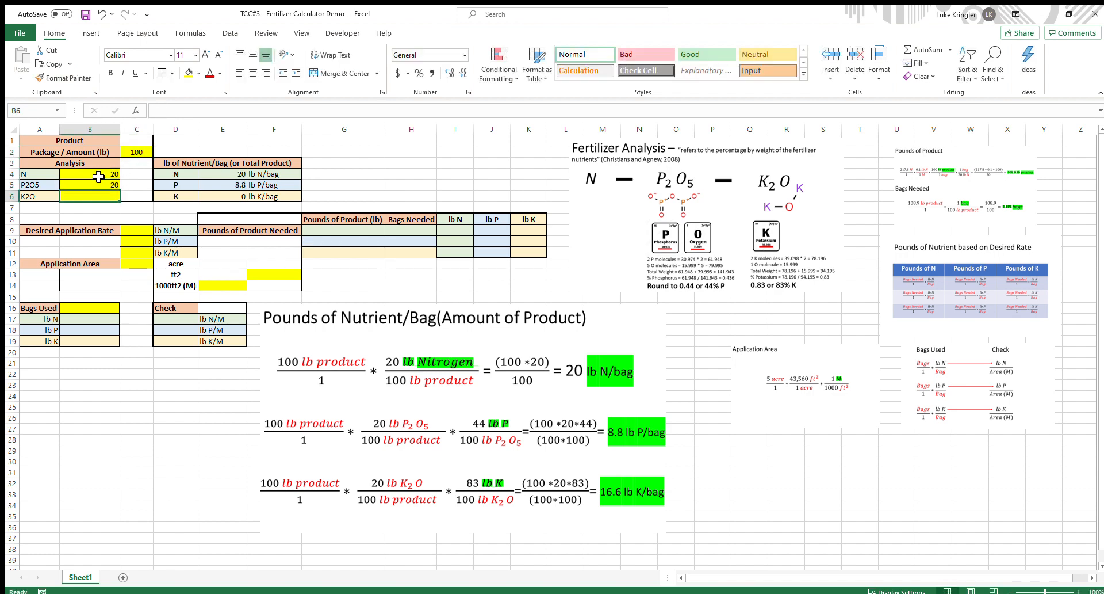
pyautogui.write('20')
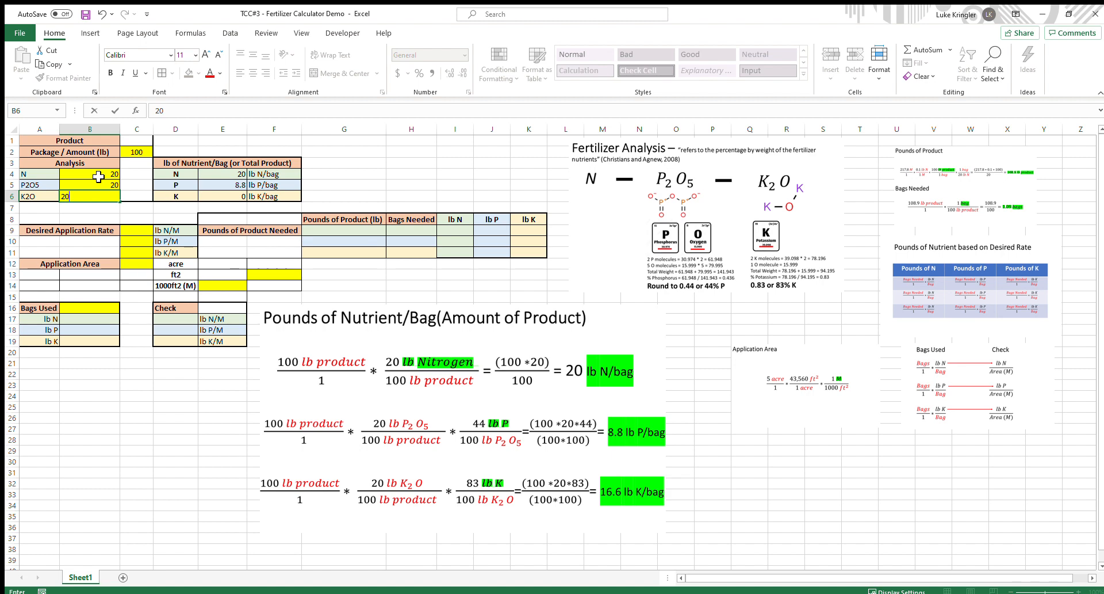
pyautogui.press('Return')
# Clear the existing N, P and K formulas from E4:E6 in the lb of Nutrient/Bag table
pyautogui.moveTo(225, 173); pyautogui.dragTo(234, 196)
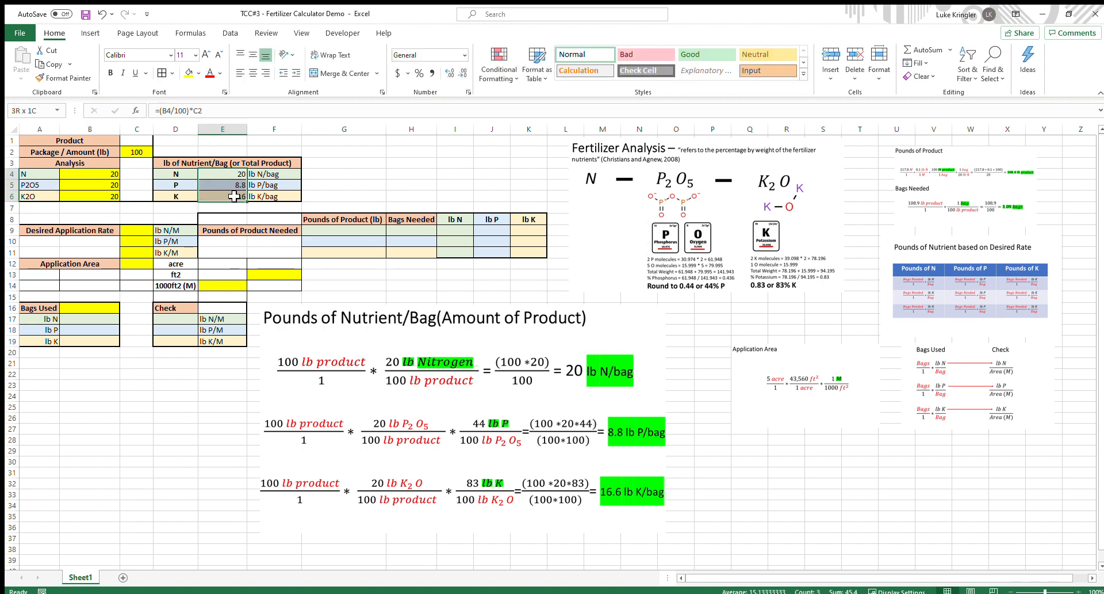
pyautogui.press('Delete')
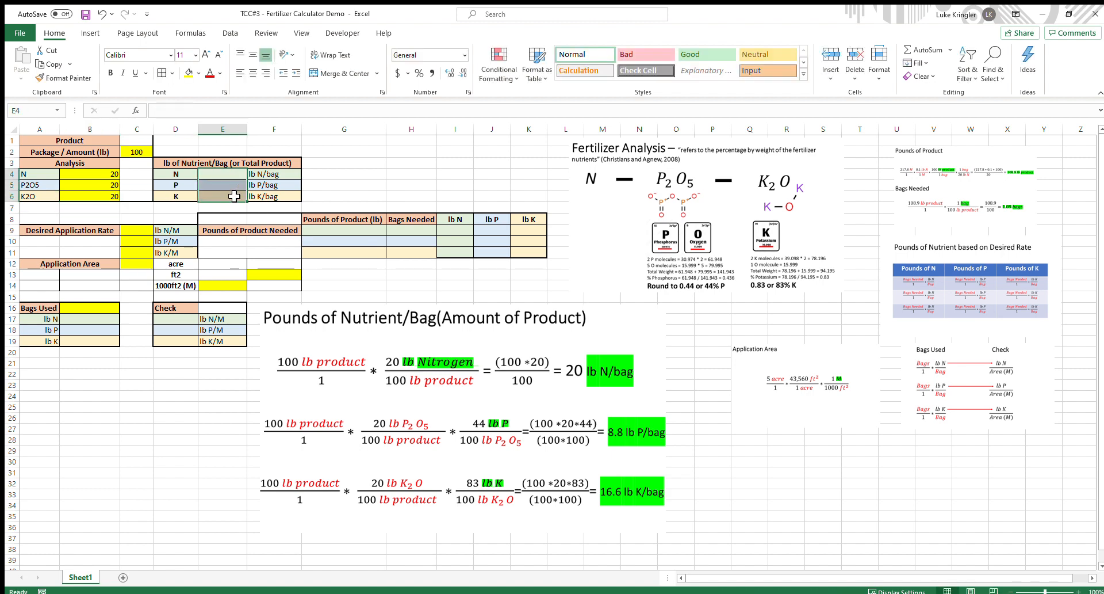
# Enter the pounds of nitrogen per bag formula =(B4/100)*C2 in cell E4
pyautogui.click(209, 173)
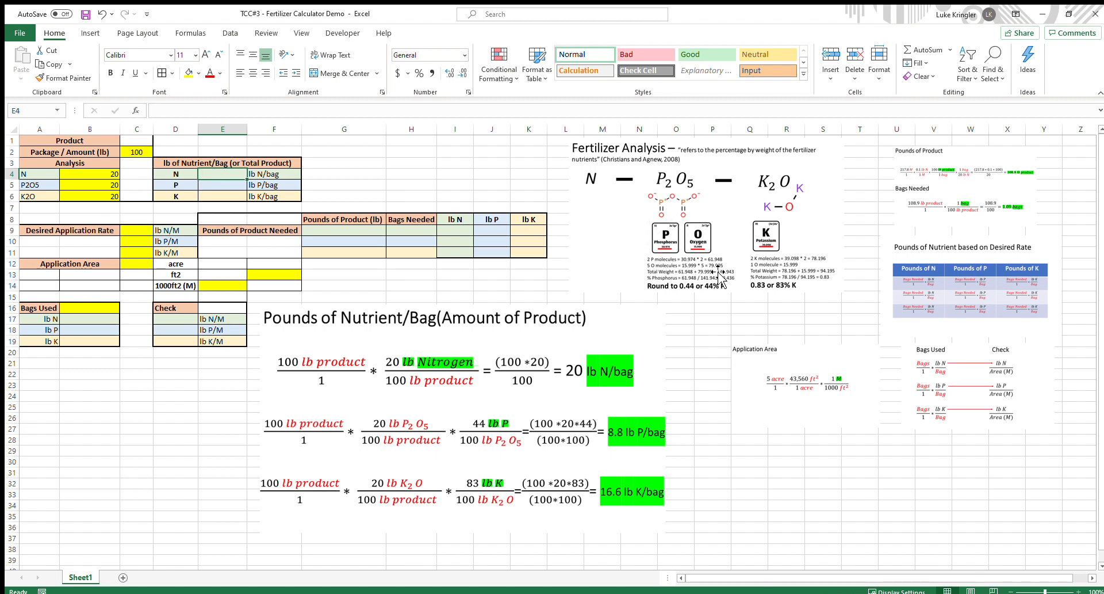
pyautogui.click(410, 346)
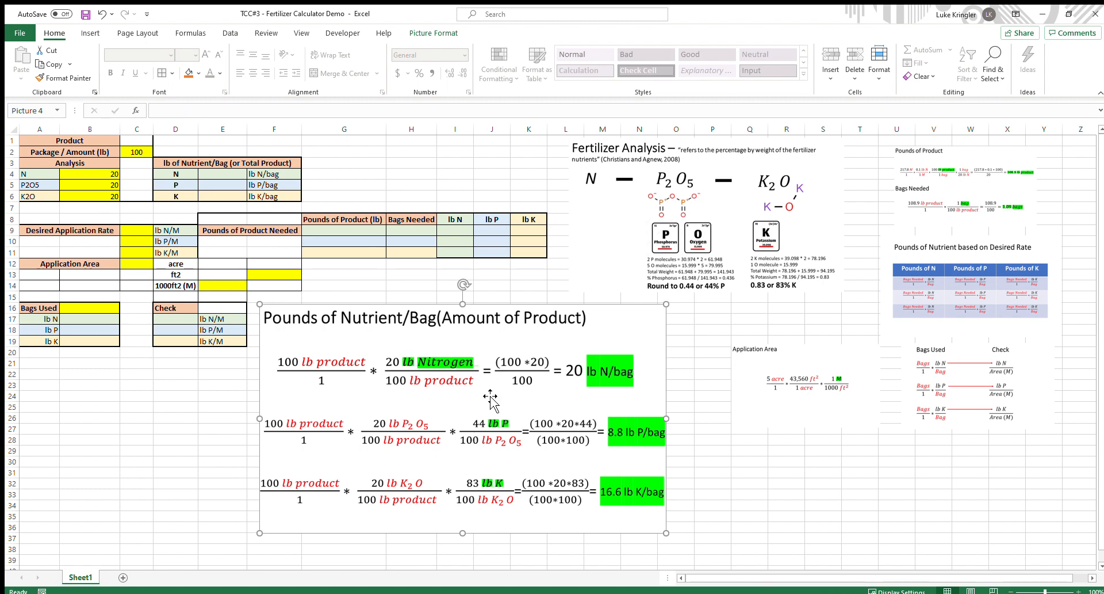
pyautogui.click(201, 174)
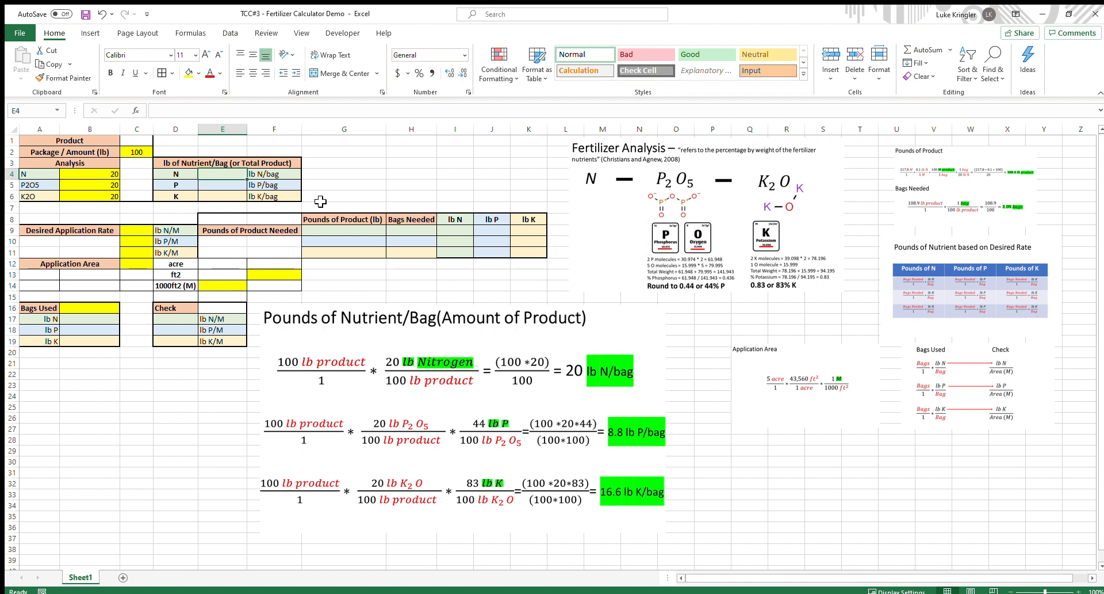
pyautogui.write('=')
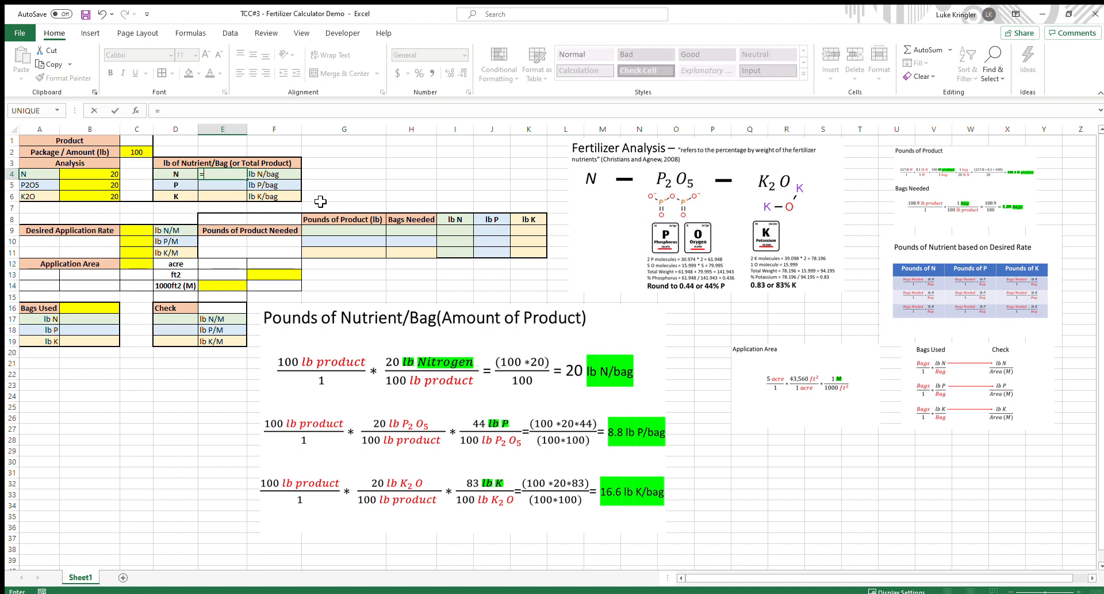
pyautogui.write('(')
pyautogui.click(100, 178)
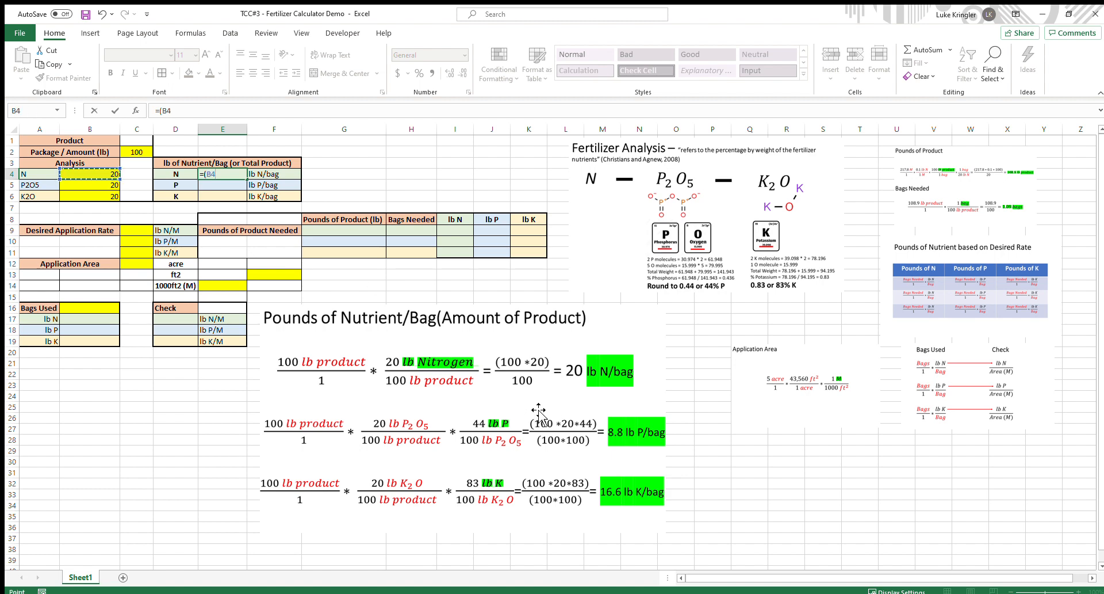
pyautogui.write('/100')
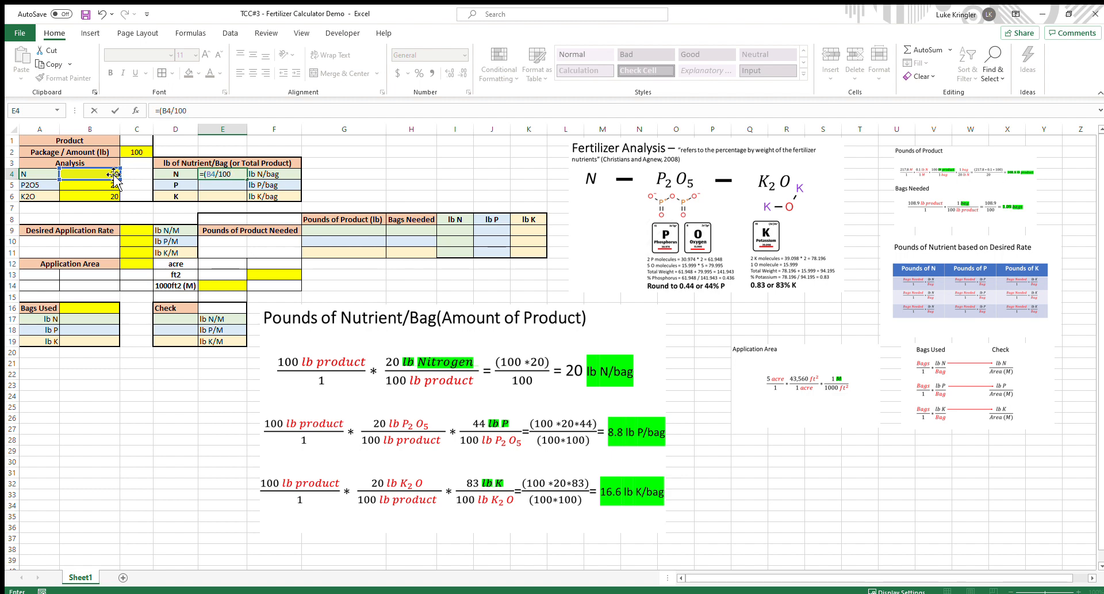
pyautogui.write(')*')
pyautogui.click(136, 152)
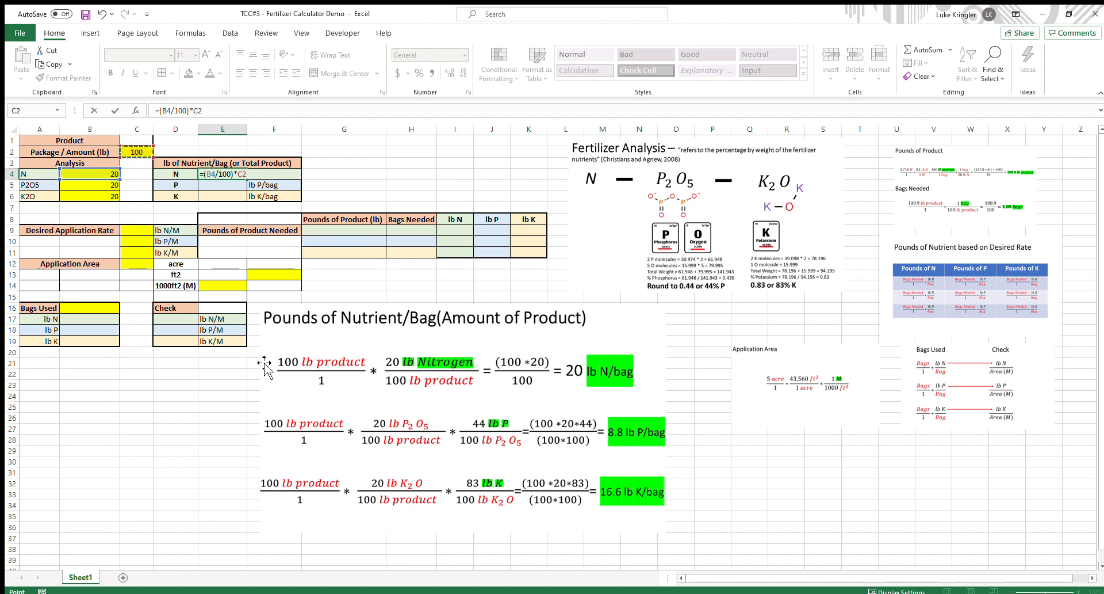
pyautogui.press('Return')
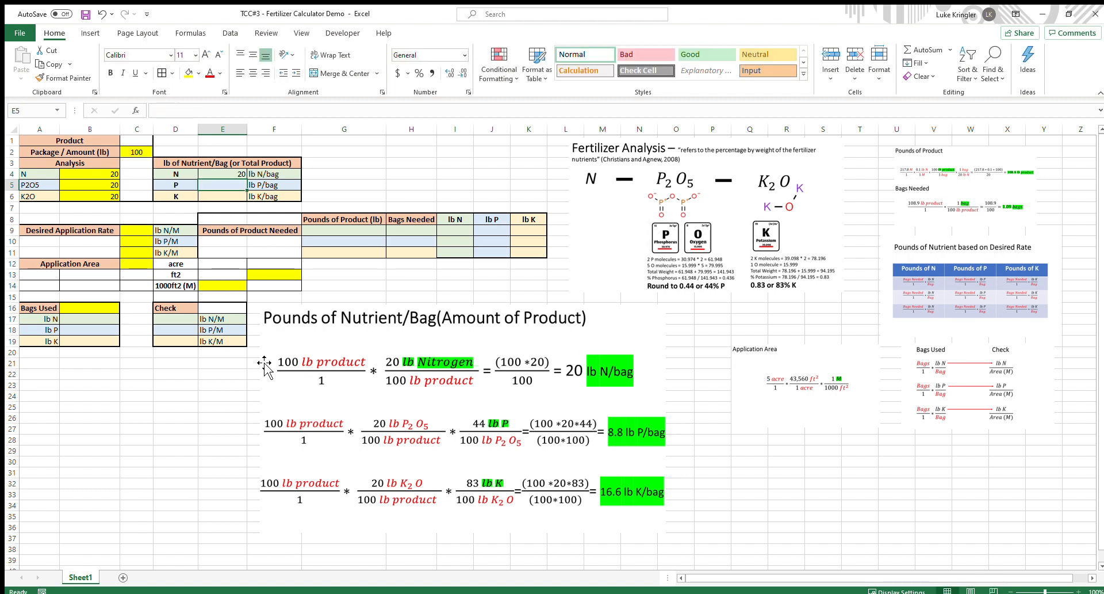
# Enter the pounds of phosphorus per bag formula =((B5*0.44)/100)*C2 in cell E5
pyautogui.write('=')
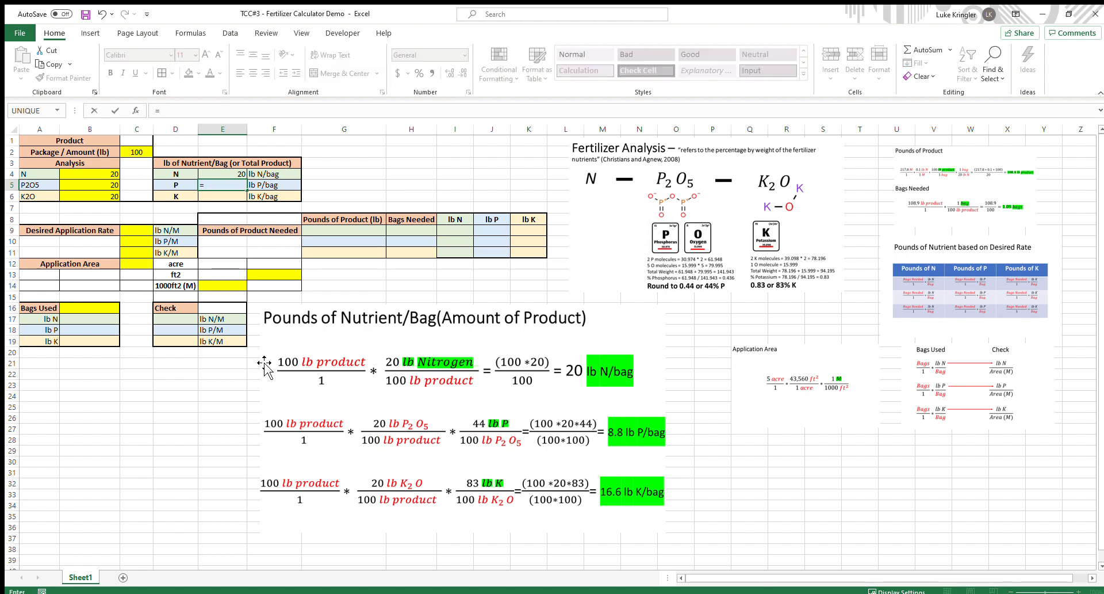
pyautogui.write('((')
pyautogui.click(394, 420)
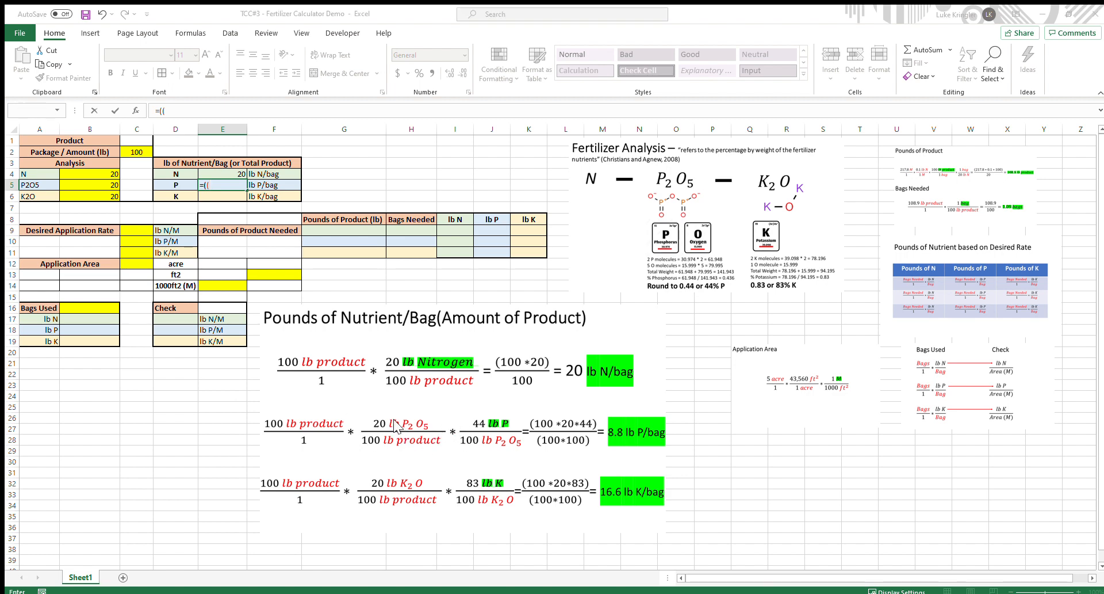
pyautogui.click(569, 335)
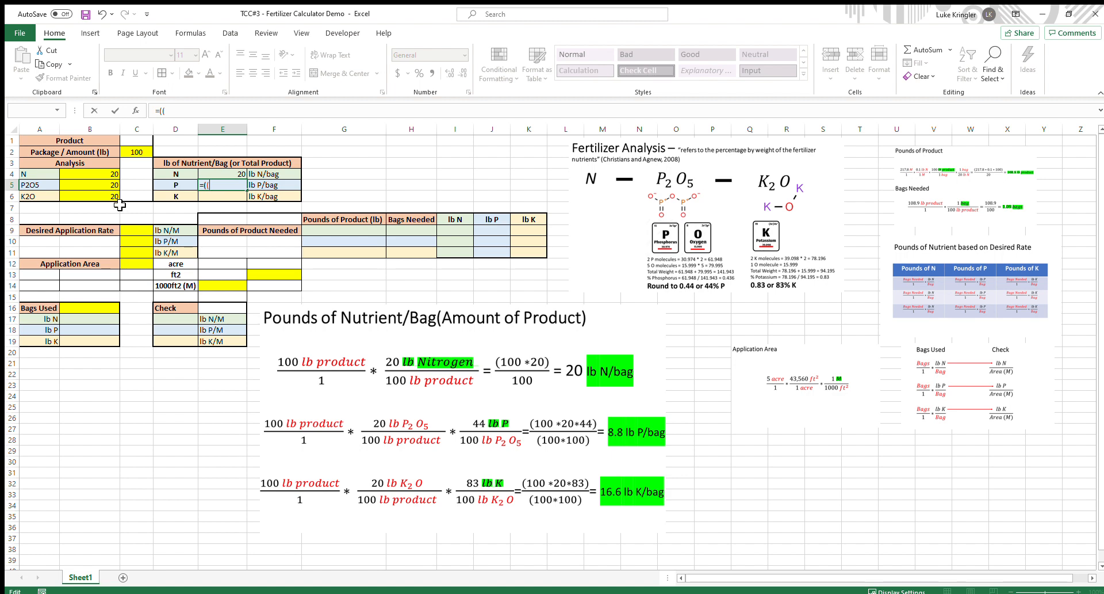
pyautogui.click(97, 187)
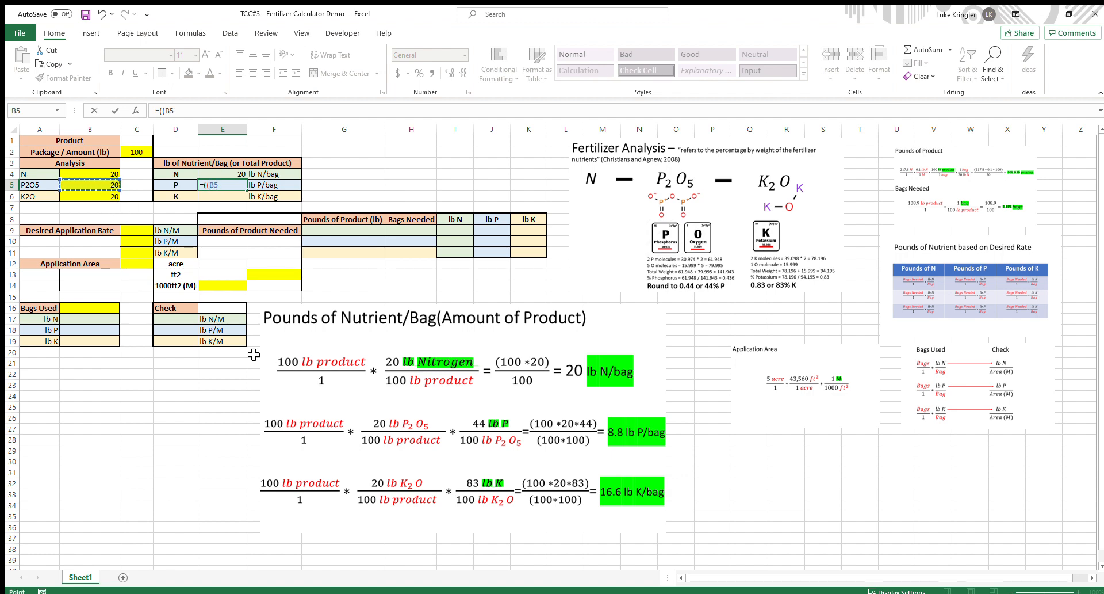
pyautogui.write('*0.44)/100')
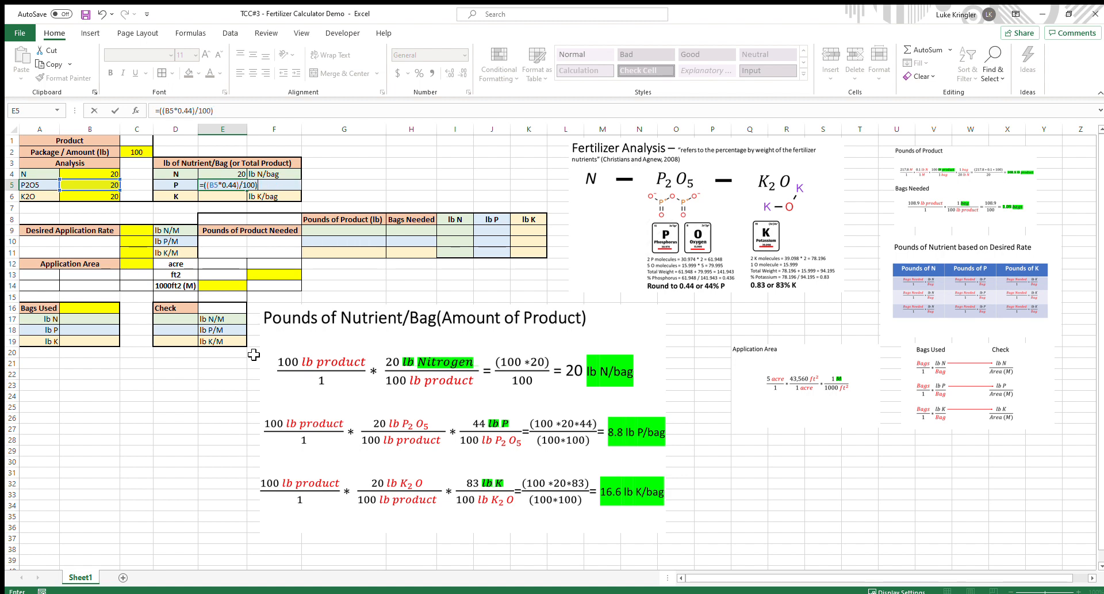
pyautogui.write(')*')
pyautogui.click(137, 152)
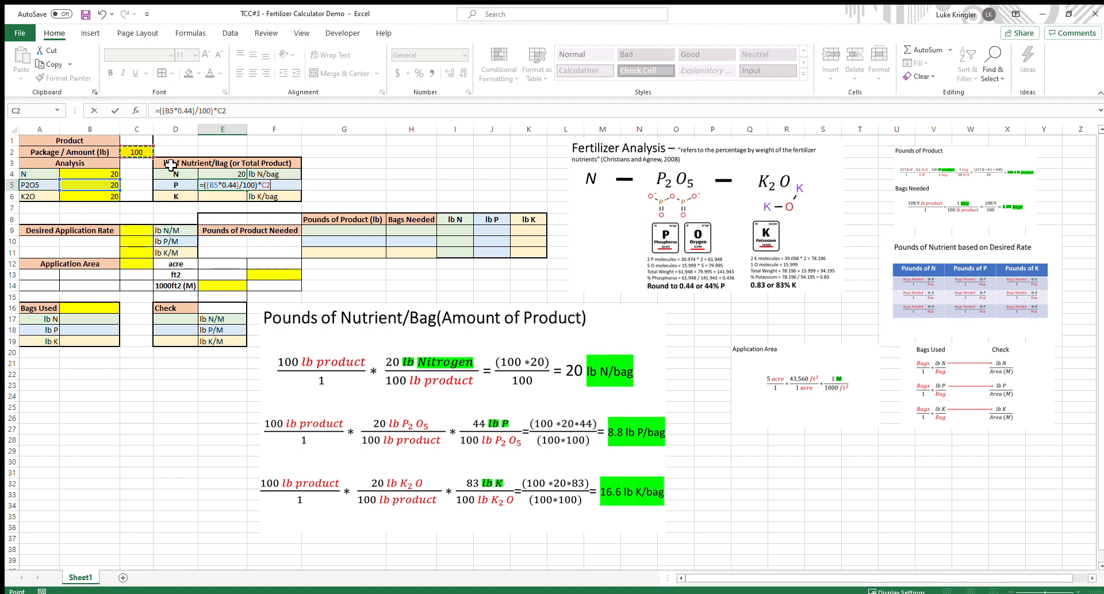
pyautogui.press('Return')
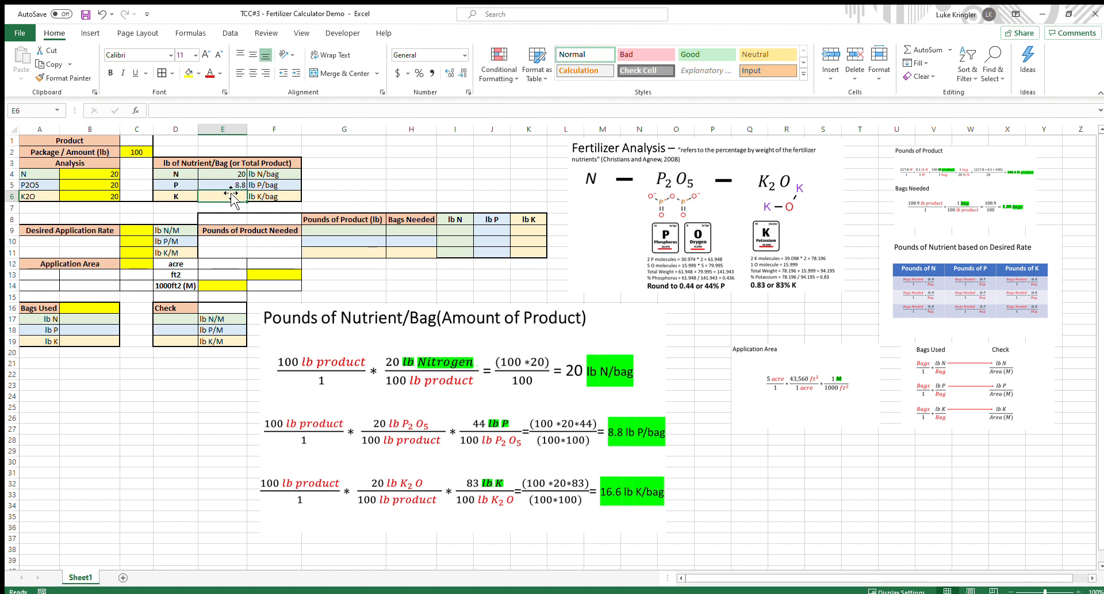
# Enter the pounds of potassium per bag formula =((B6*0.83)/100)*C2 in cell E6
pyautogui.write('=')
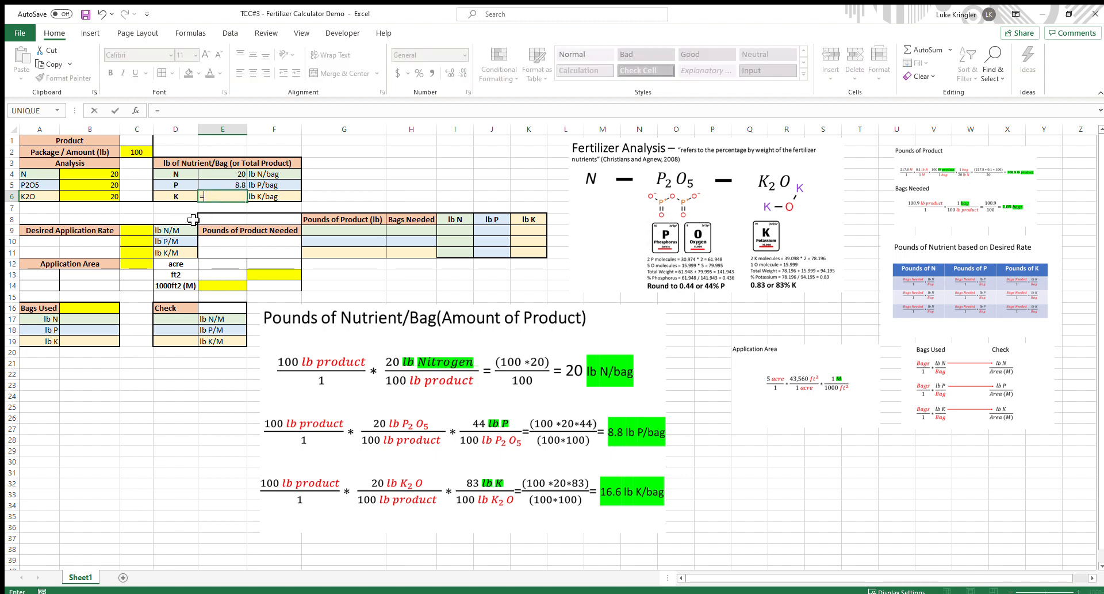
pyautogui.write('((')
pyautogui.click(113, 195)
pyautogui.write('*')
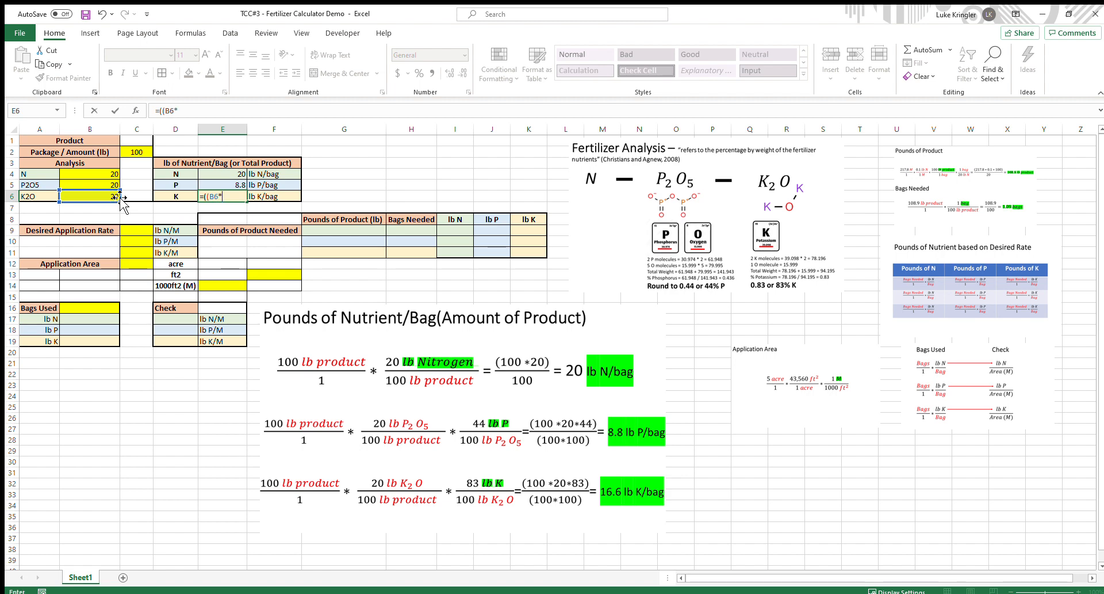
pyautogui.write('0.83)/100)*')
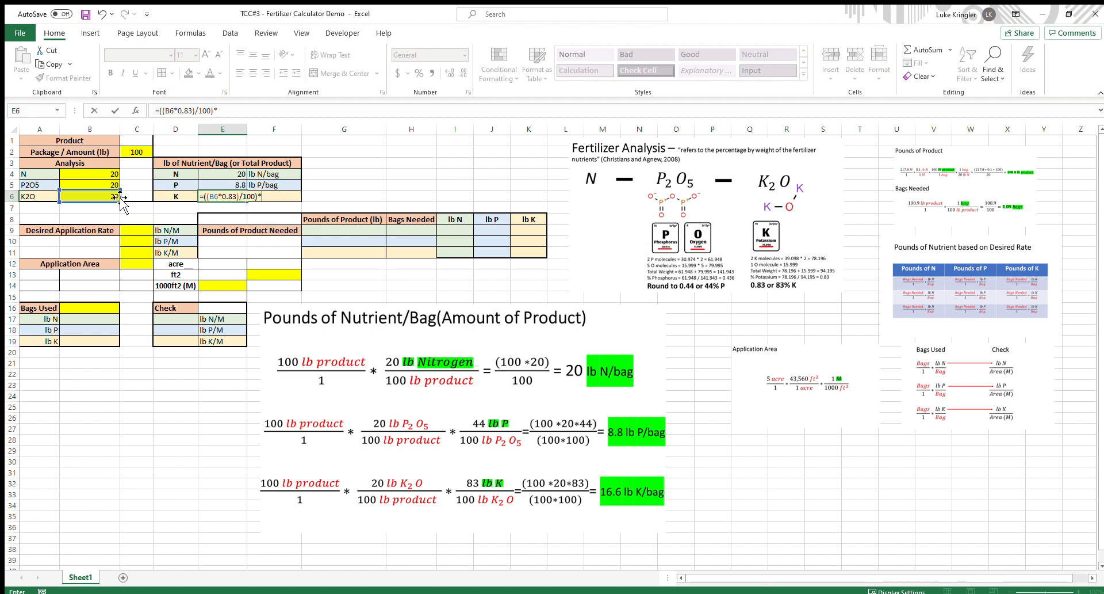
pyautogui.click(136, 152)
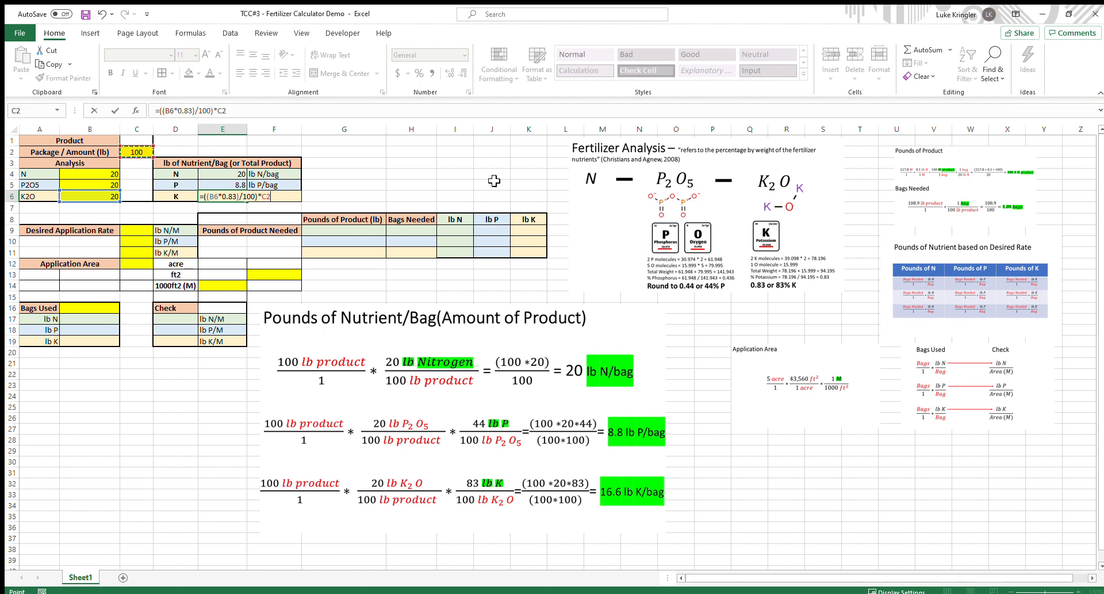
pyautogui.press('Return')
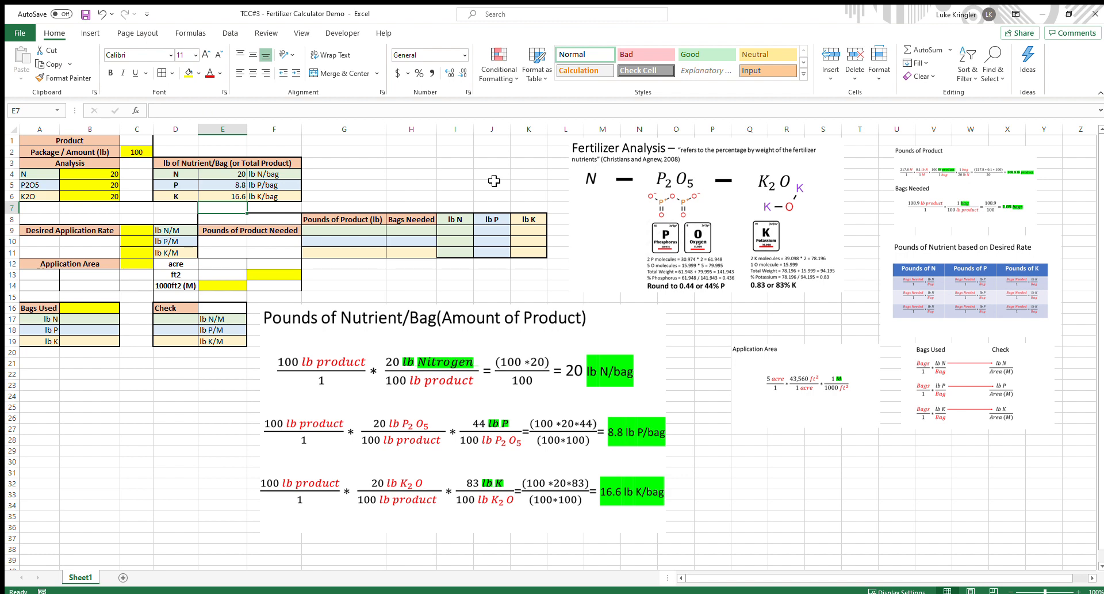
# Test the three nutrient formulas by setting the package amount in C2 to 25 lb
pyautogui.moveTo(236, 174); pyautogui.dragTo(235, 199)
pyautogui.press('Return')
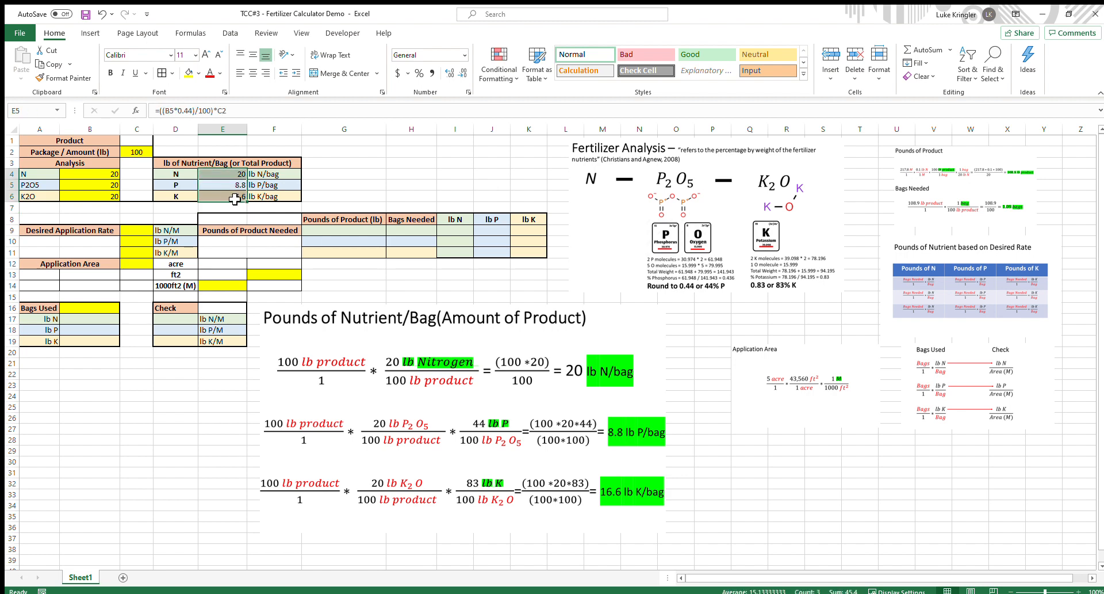
pyautogui.click(141, 154)
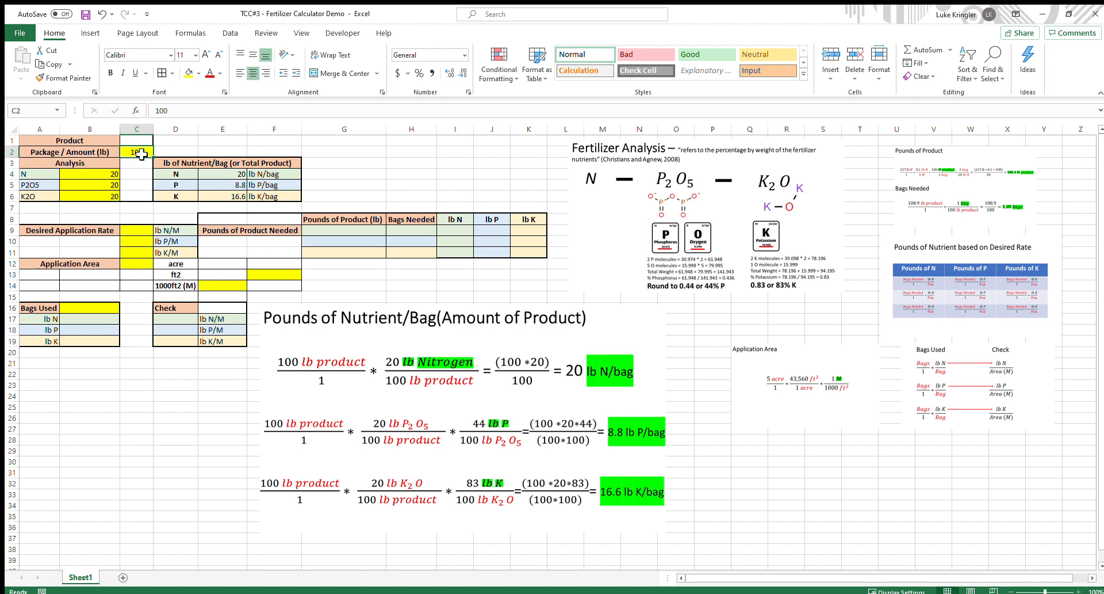
pyautogui.write('25')
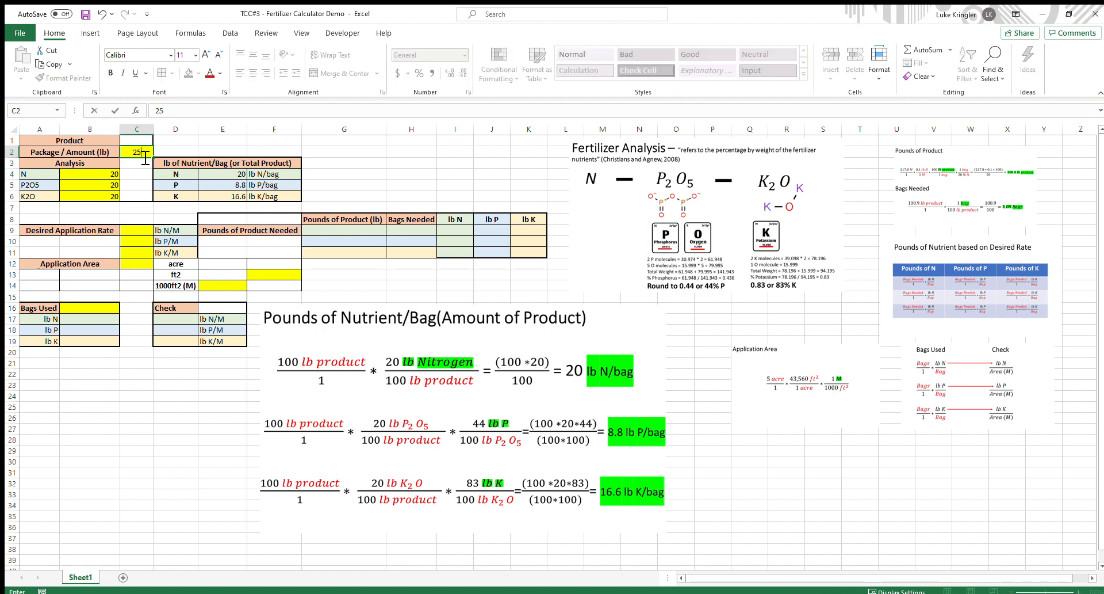
pyautogui.press('Return')
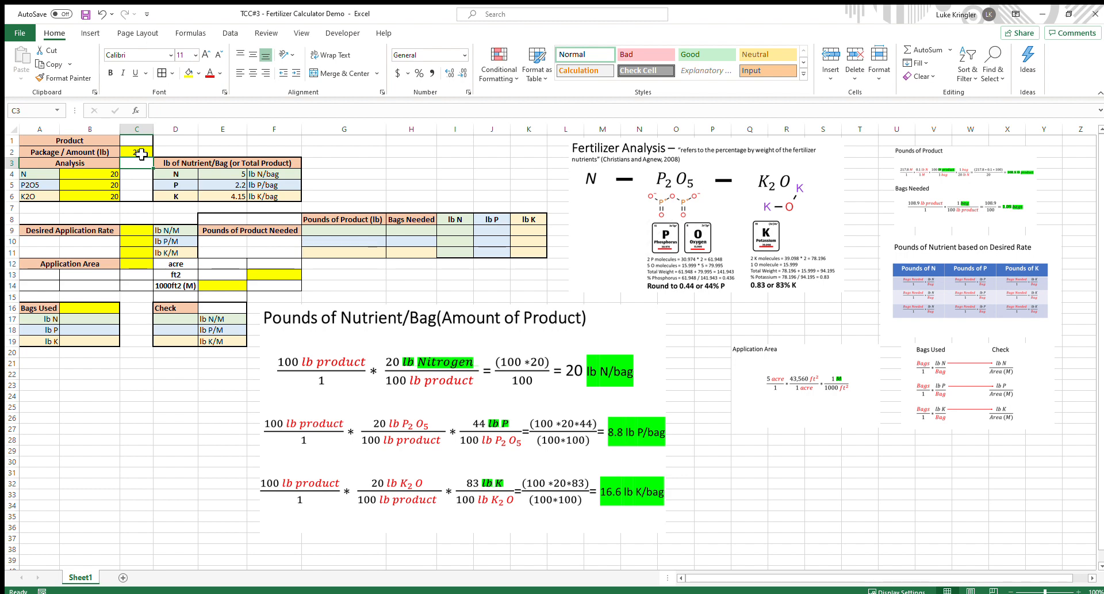
# Set the package amount in C2 to 2000 lb
pyautogui.click(141, 154)
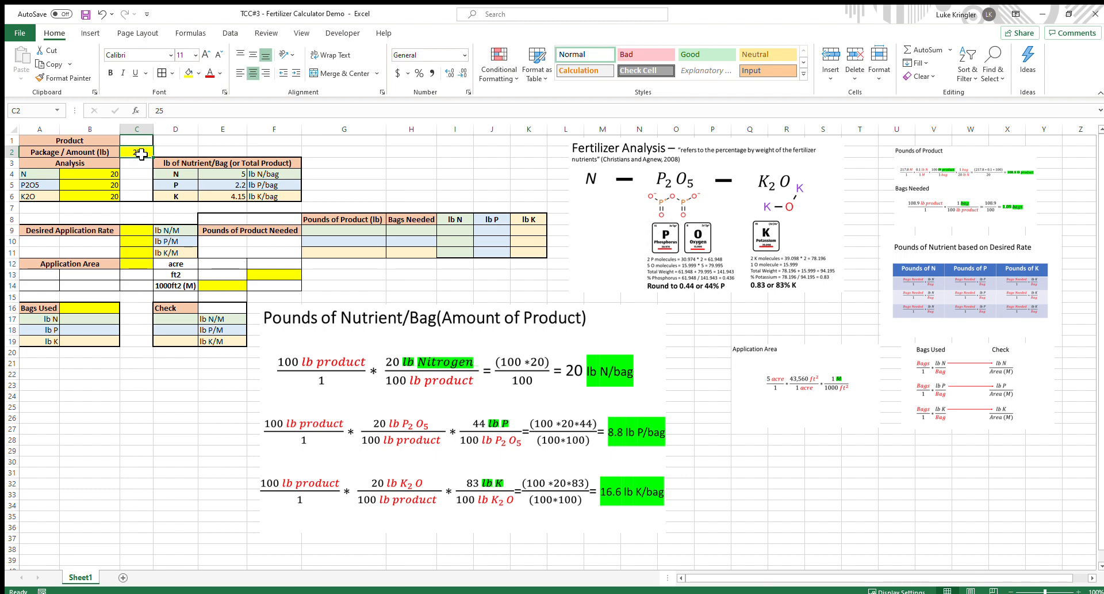
pyautogui.write('2000')
pyautogui.press('Return')
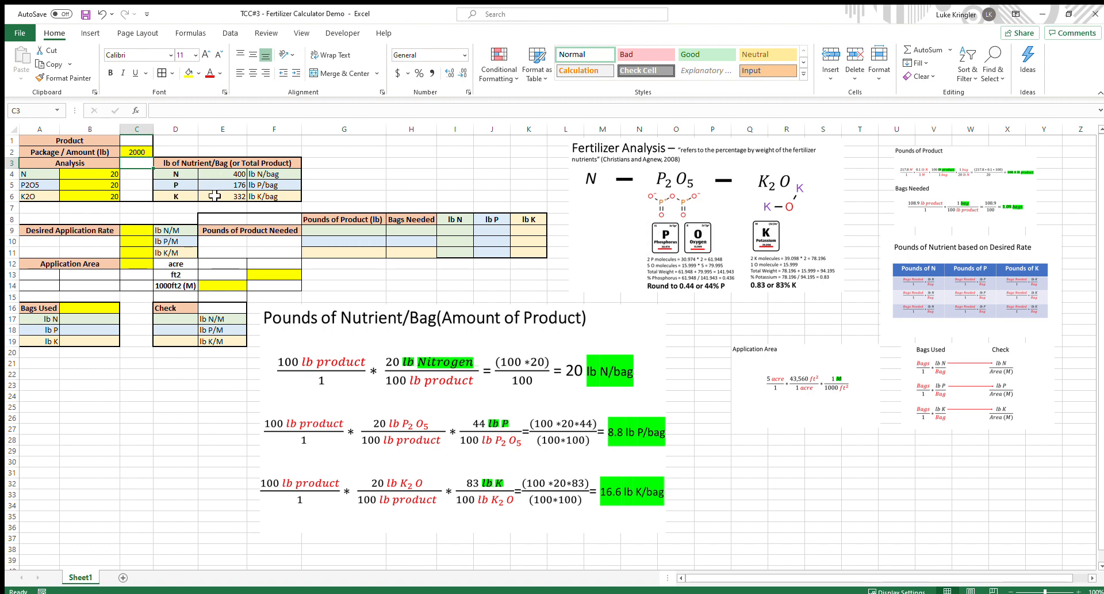
# Set the package amount in C2 to 100 lb
pyautogui.click(140, 148)
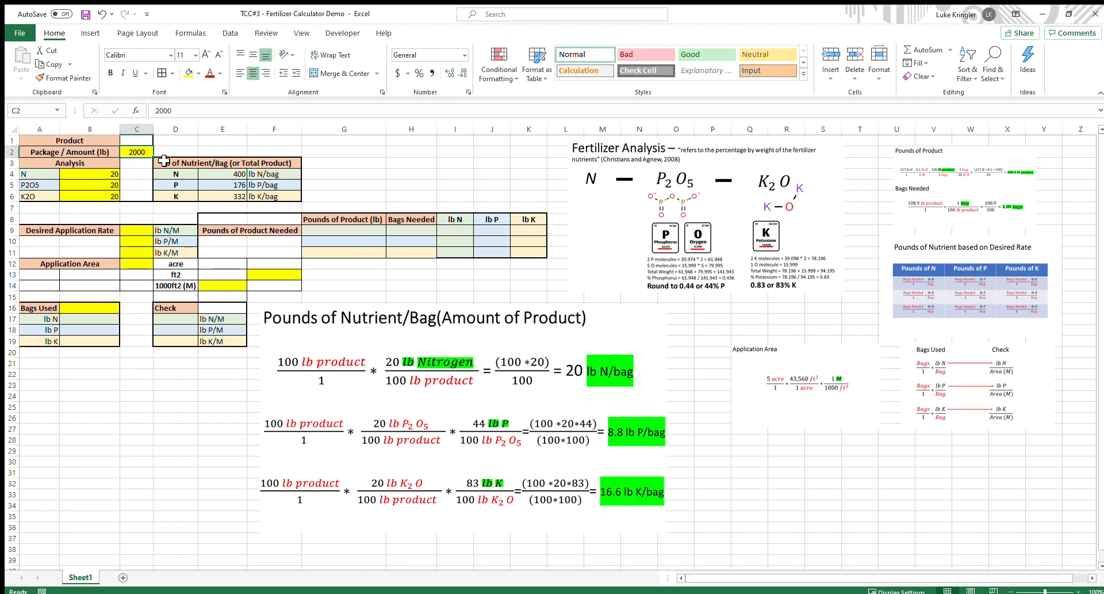
pyautogui.write('10')
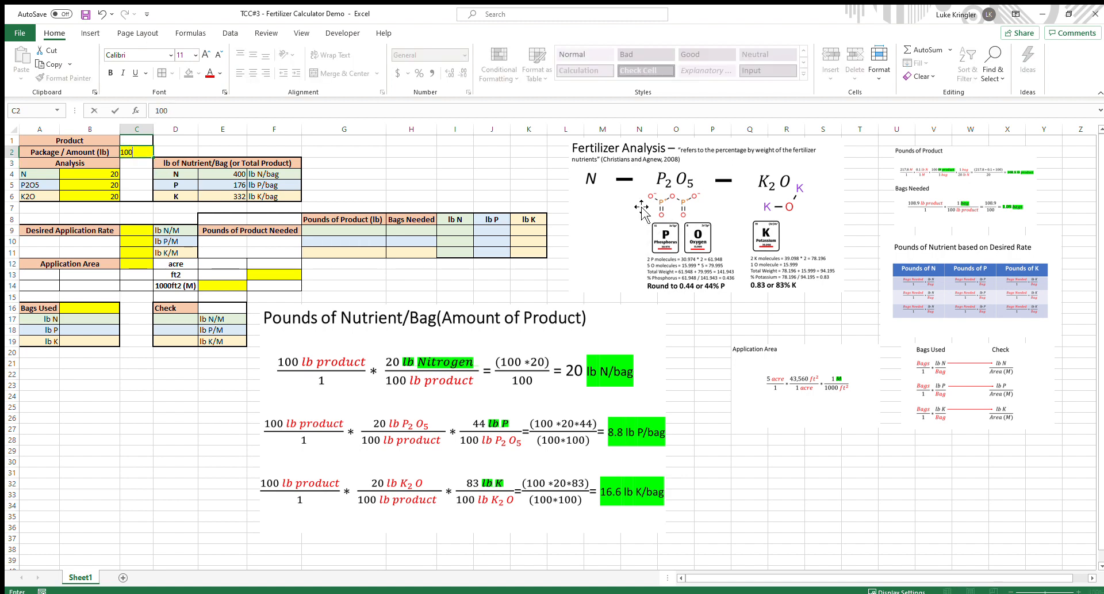
pyautogui.press('Return')
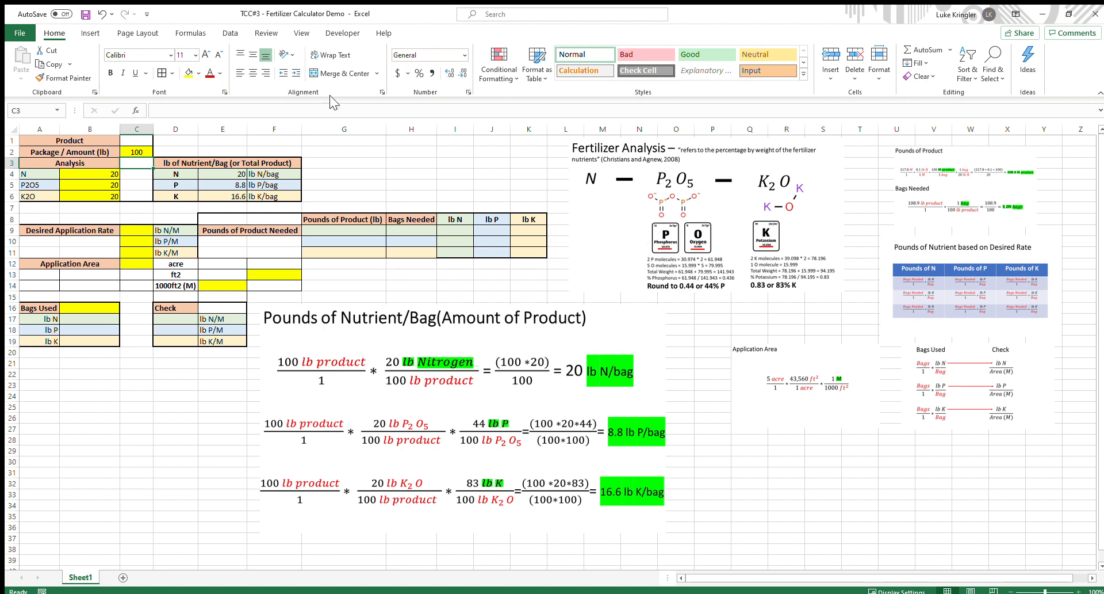
# Shrink the Pounds of Nutrient/Bag picture back among the reference pictures and enlarge the Application Area picture in its place below the tables
pyautogui.click(284, 322)
pyautogui.moveTo(259, 304); pyautogui.dragTo(524, 452)
pyautogui.moveTo(595, 513); pyautogui.dragTo(310, 347)
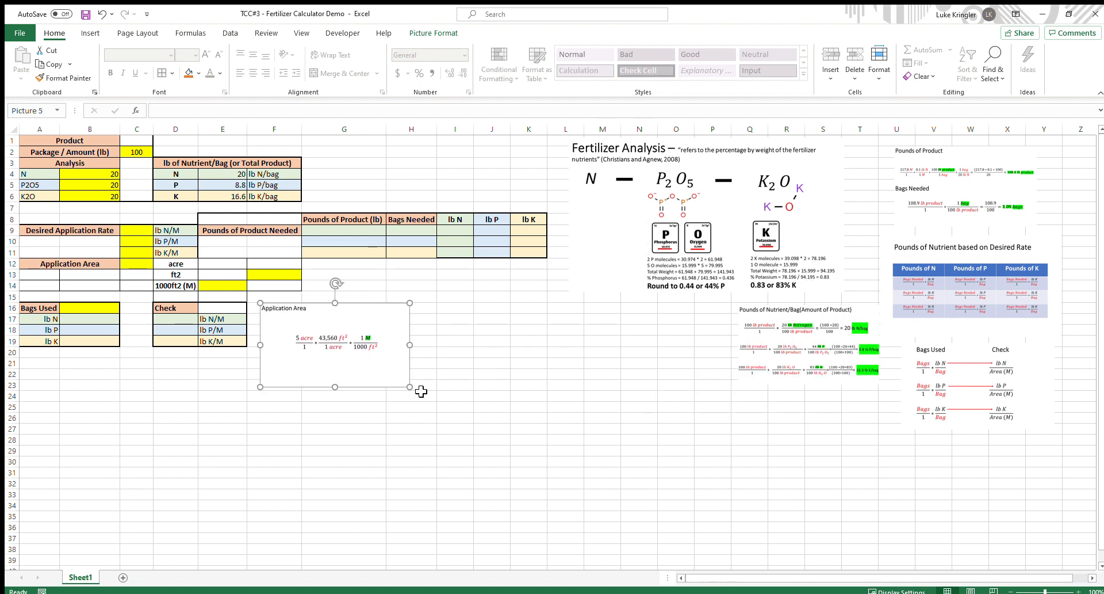
pyautogui.moveTo(409, 387); pyautogui.dragTo(671, 528)
pyautogui.click(736, 483)
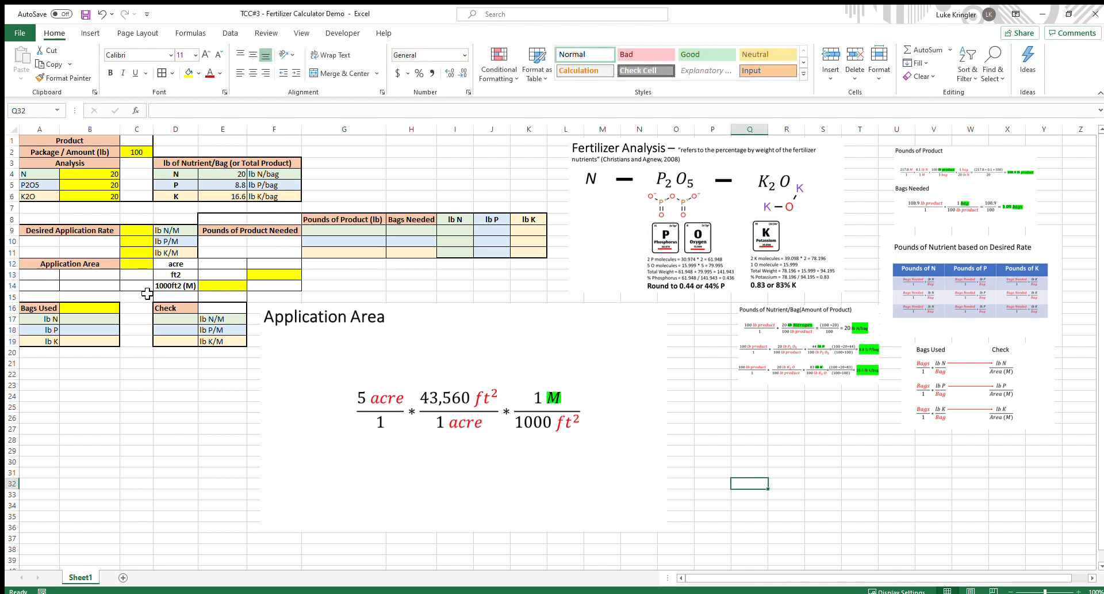
# Set the application area in cell C12 to 5 acres
pyautogui.click(136, 263)
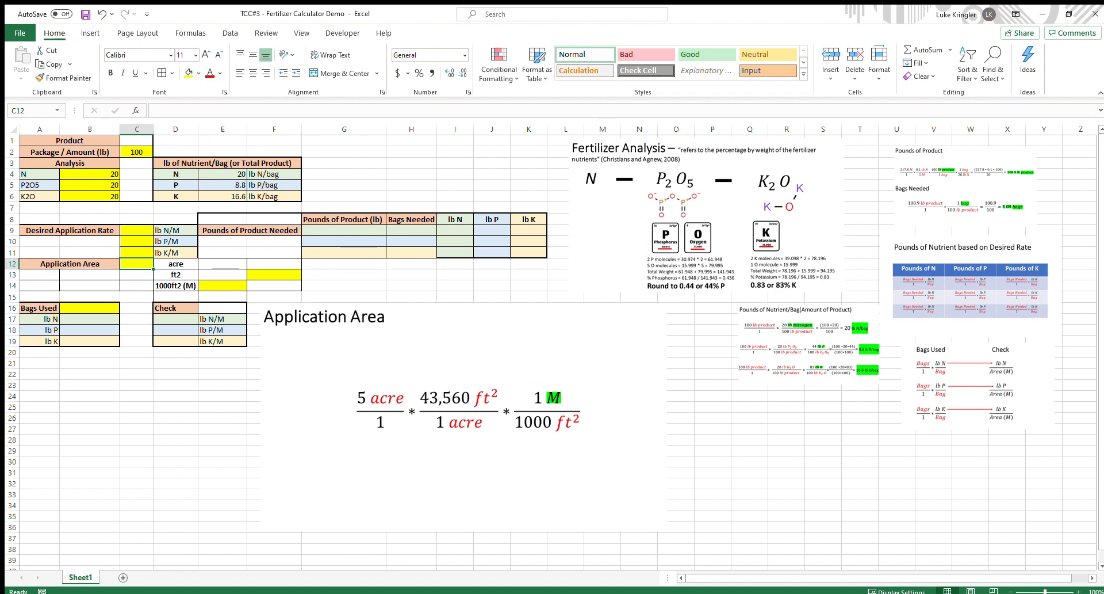
pyautogui.write('5')
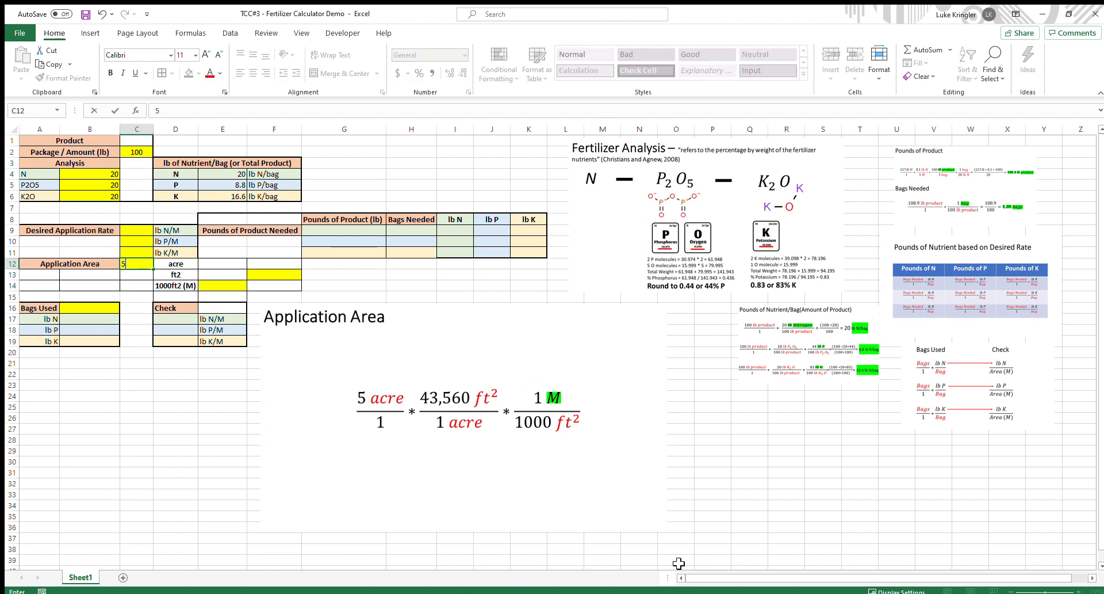
pyautogui.click(142, 274)
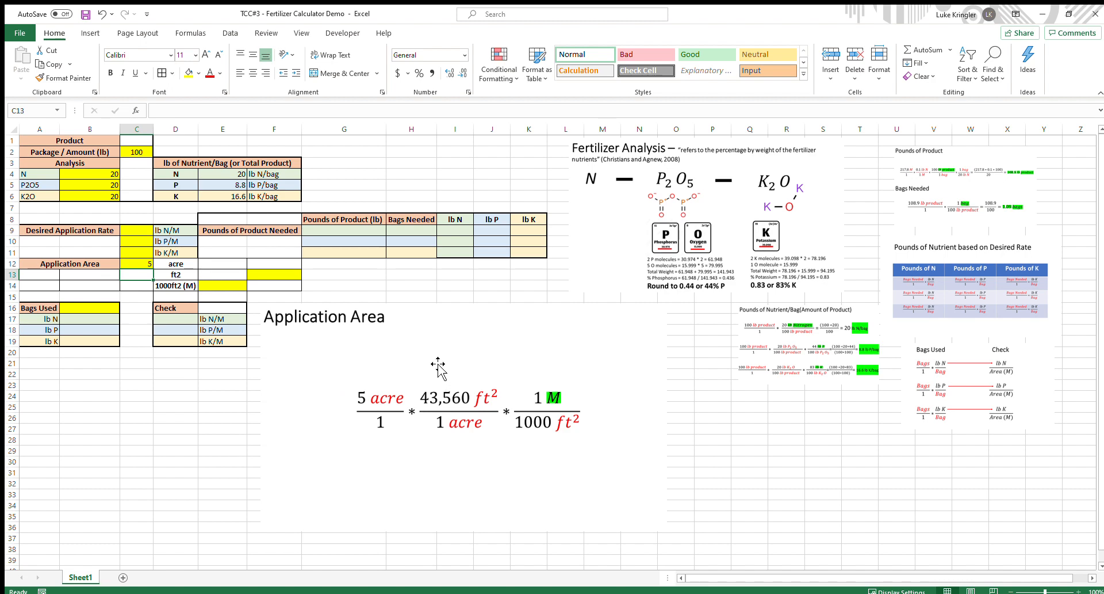
pyautogui.click(136, 263)
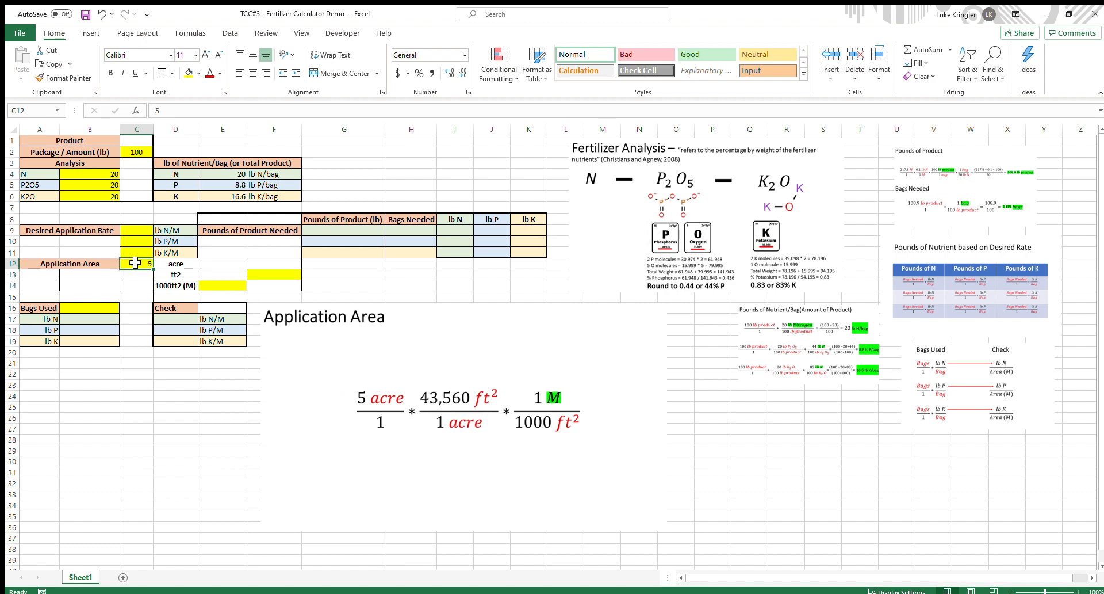
# Enter the acres to square feet formula =C12*43560 in cell C13
pyautogui.click(149, 273)
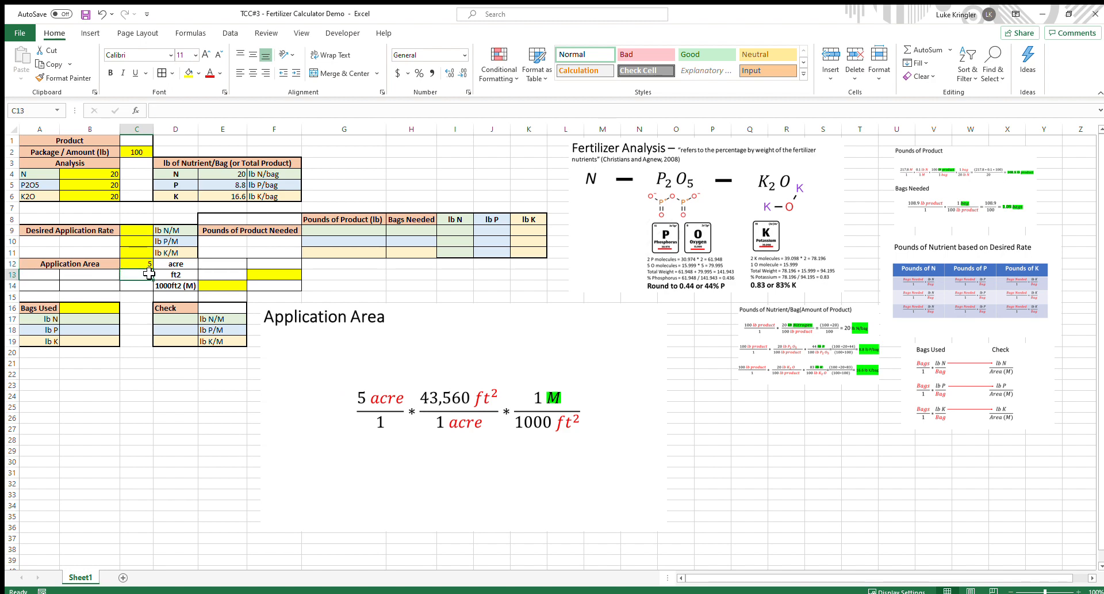
pyautogui.write('+')
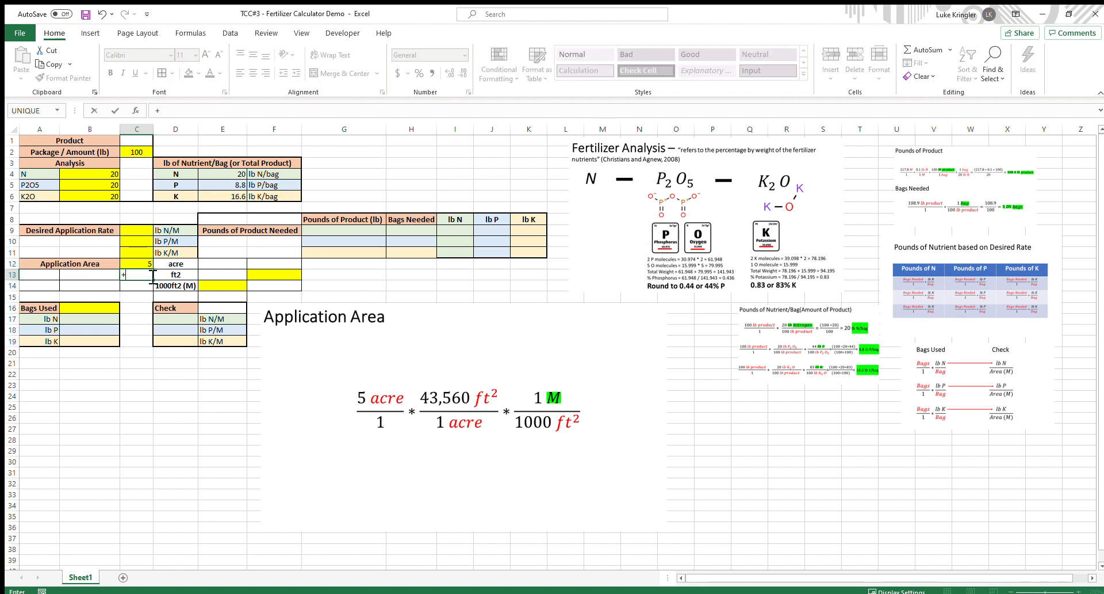
pyautogui.click(148, 264)
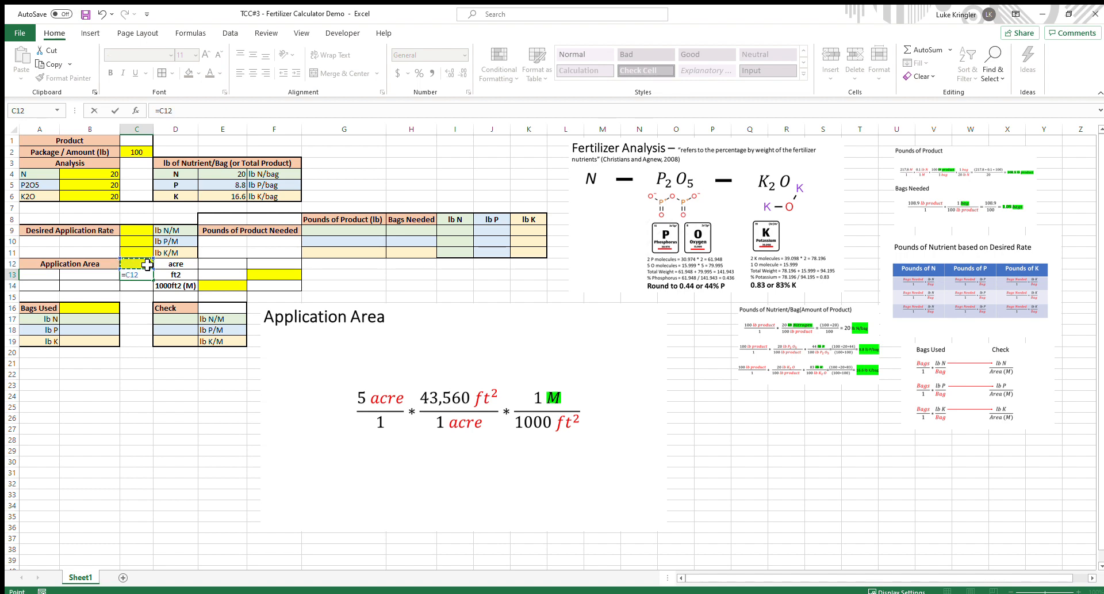
pyautogui.write('*43560')
pyautogui.press('Return')
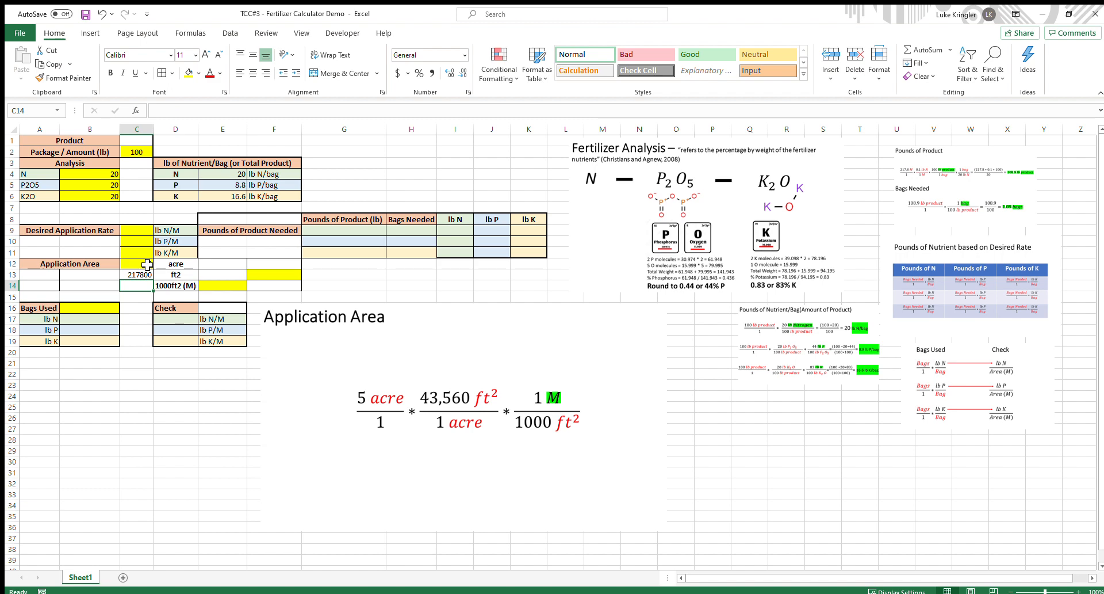
# Enter the square feet to 1000ft2 (M) formula =C13/1000 in cell C14
pyautogui.write('=')
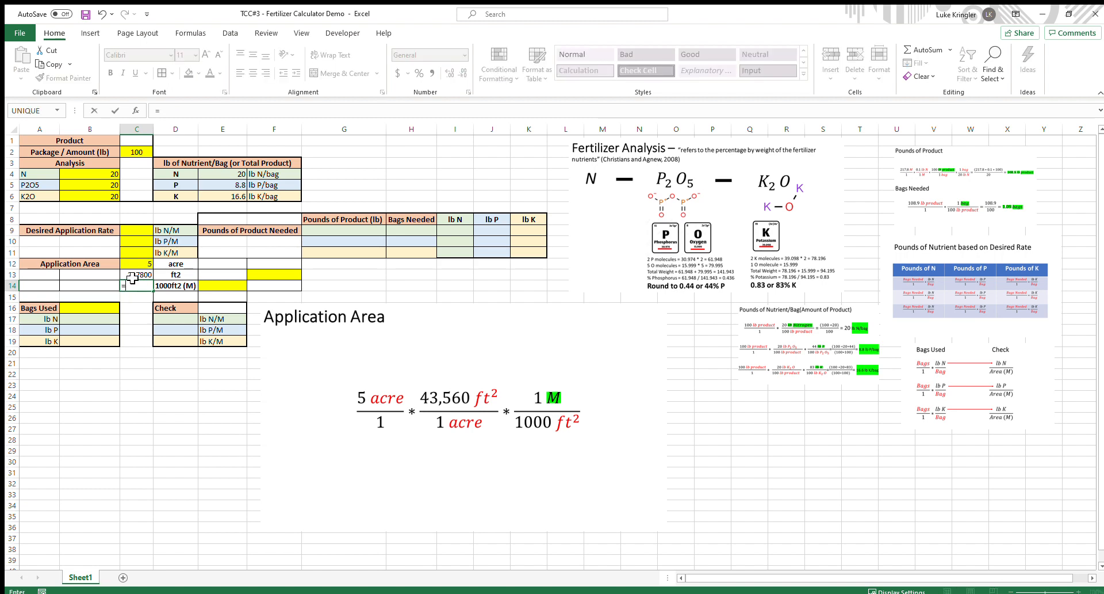
pyautogui.click(132, 277)
pyautogui.write('/1000')
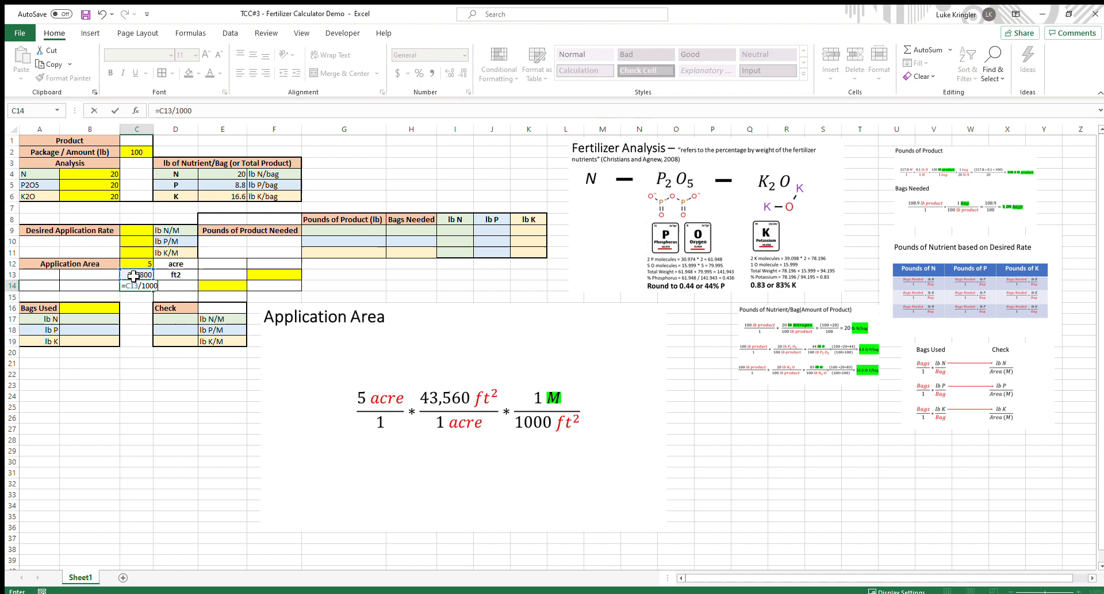
pyautogui.press('Return')
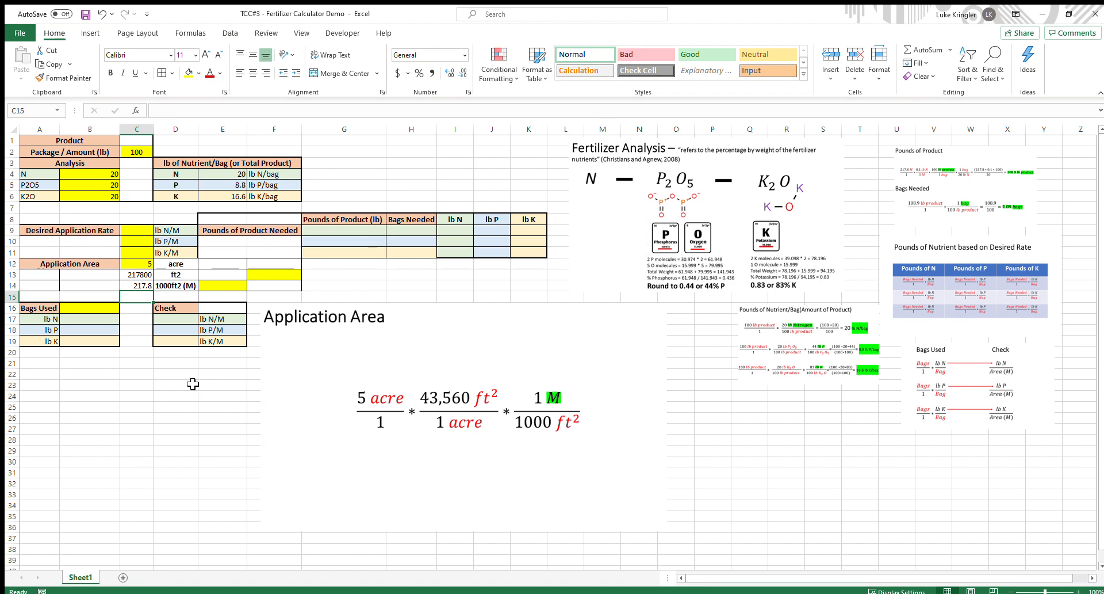
pyautogui.click(222, 286)
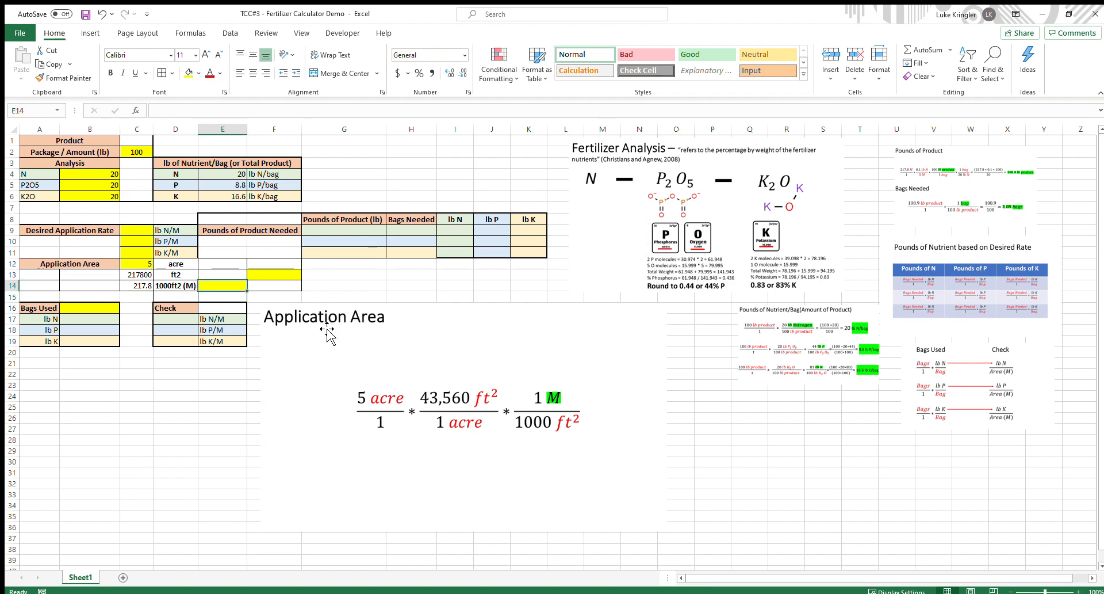
pyautogui.click(142, 265)
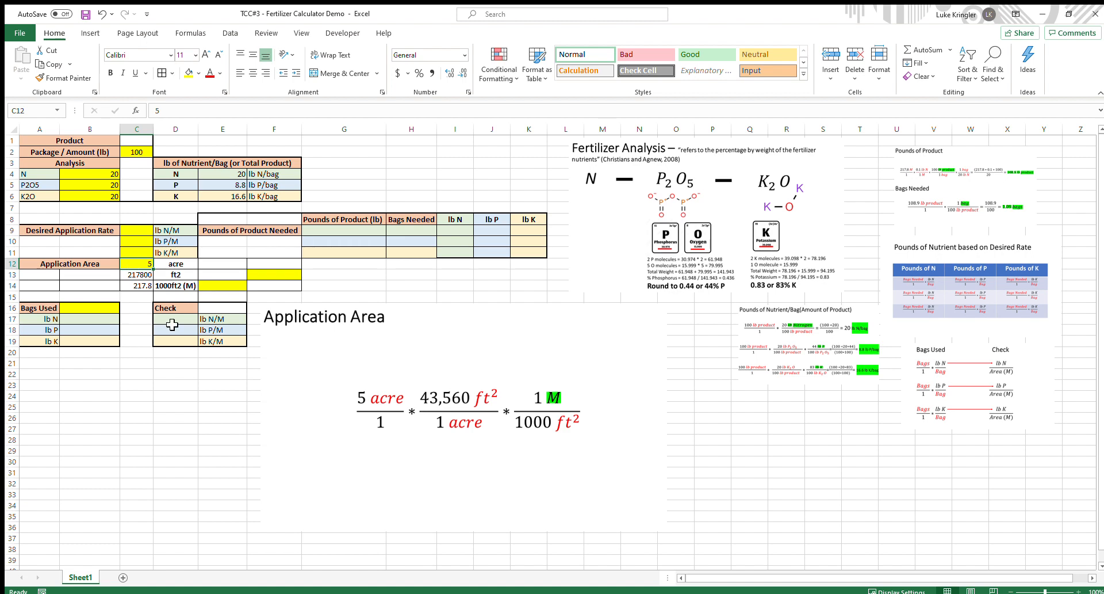
pyautogui.click(228, 288)
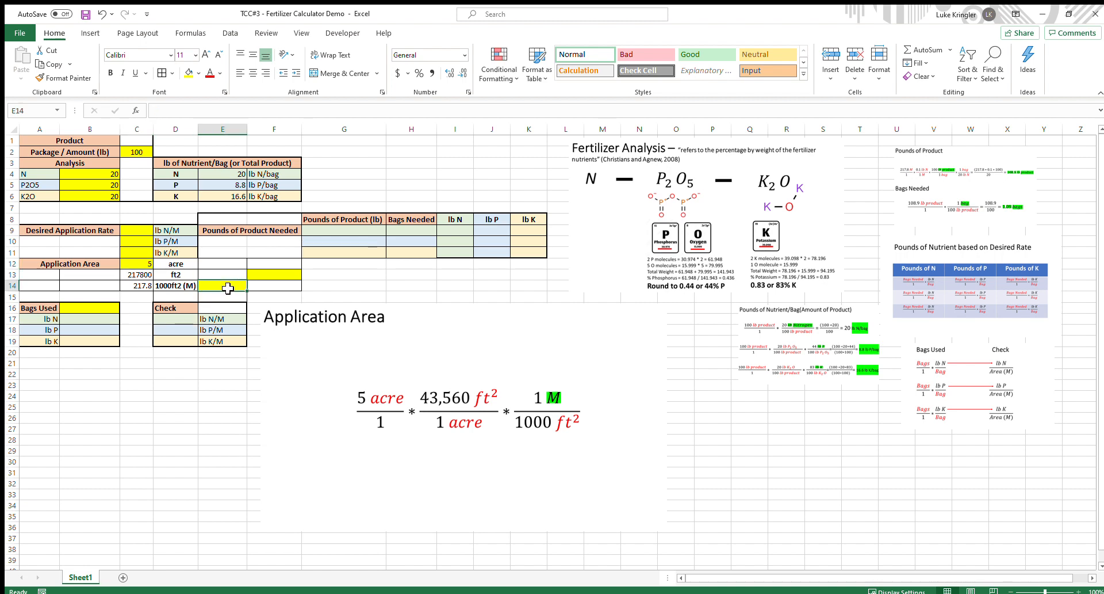
pyautogui.click(278, 275)
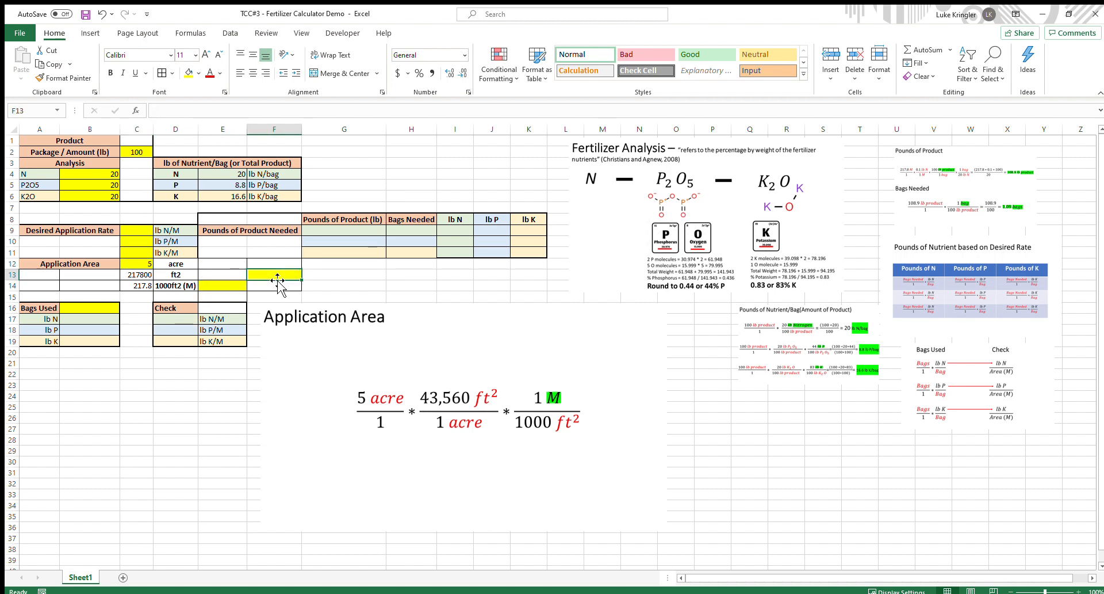
pyautogui.click(215, 264)
pyautogui.click(263, 266)
pyautogui.click(223, 267)
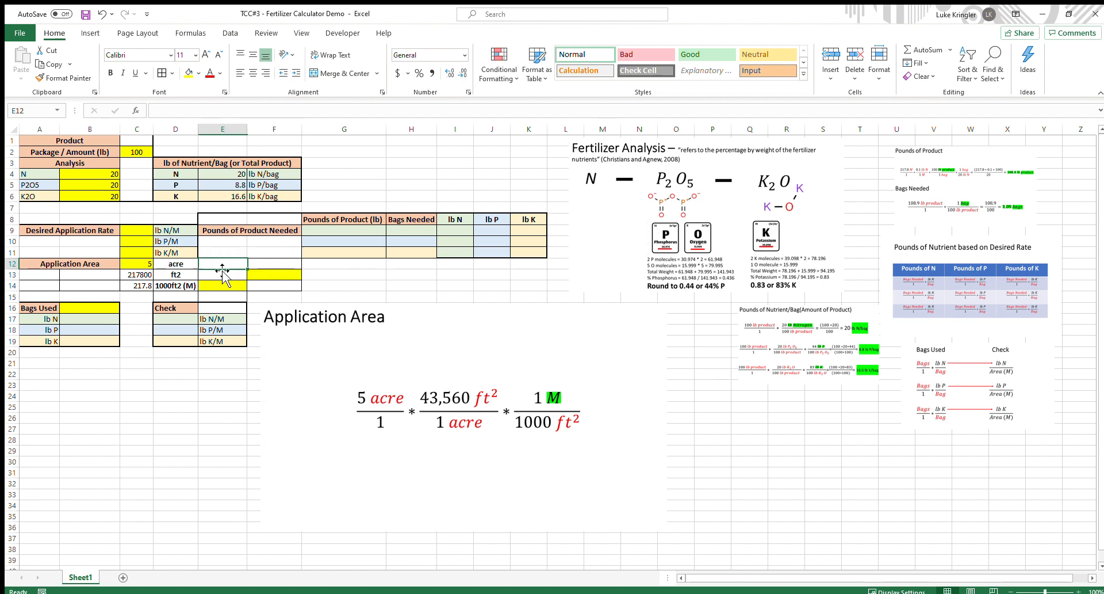
pyautogui.click(261, 265)
pyautogui.click(240, 265)
pyautogui.click(279, 264)
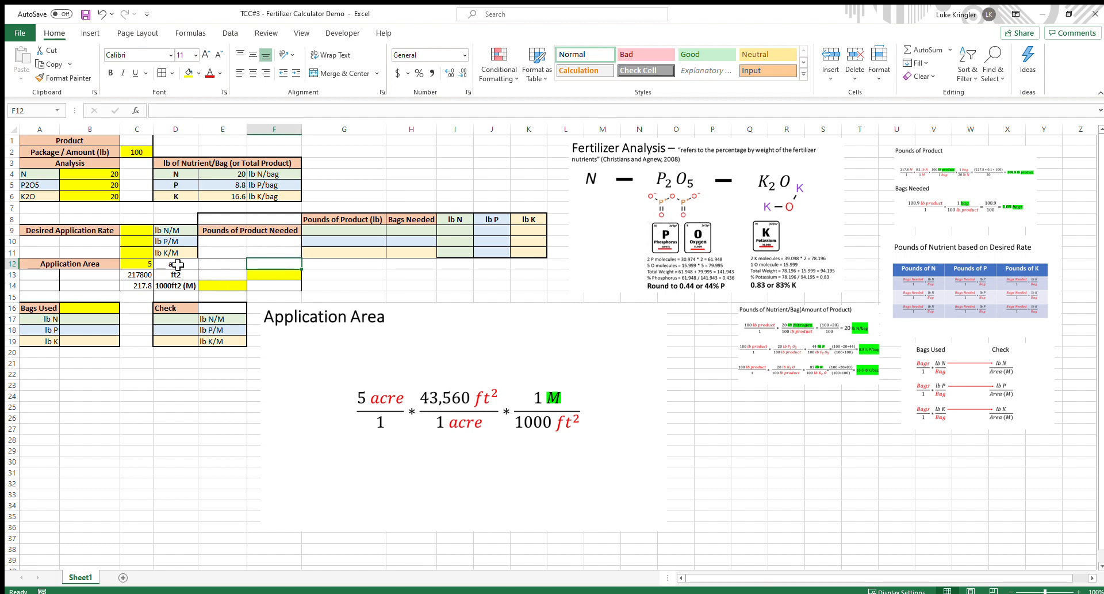
# Add an outside border around the application area acre cell C12
pyautogui.click(149, 264)
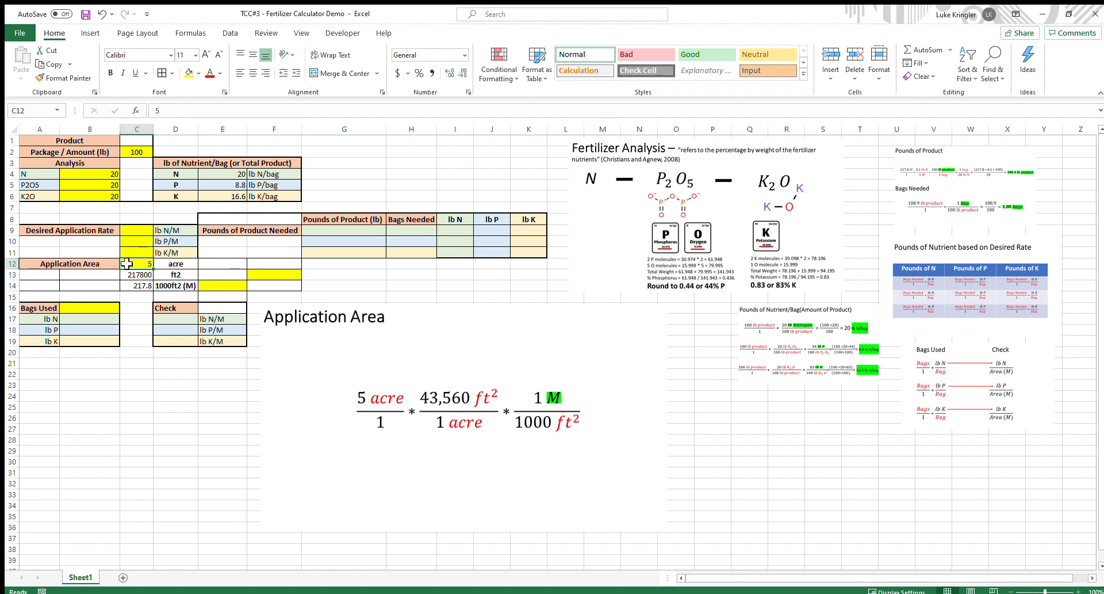
pyautogui.click(172, 74)
pyautogui.click(133, 398)
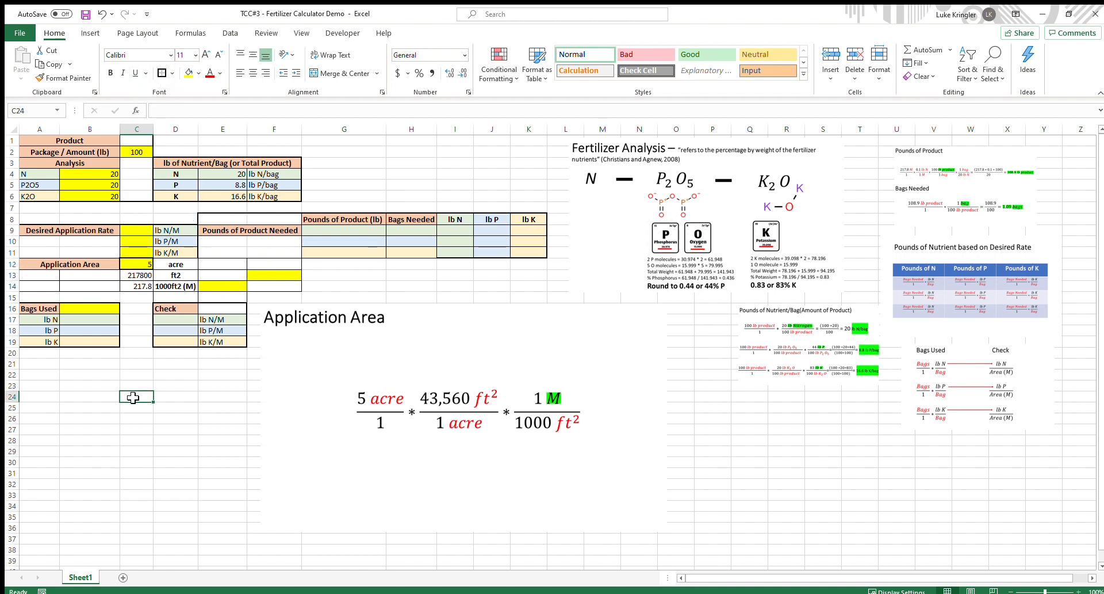
# Enter 217.8 as the 1000ft2 (M) area in E14 and its square feet conversion formula =E14*1000 in E13
pyautogui.click(225, 286)
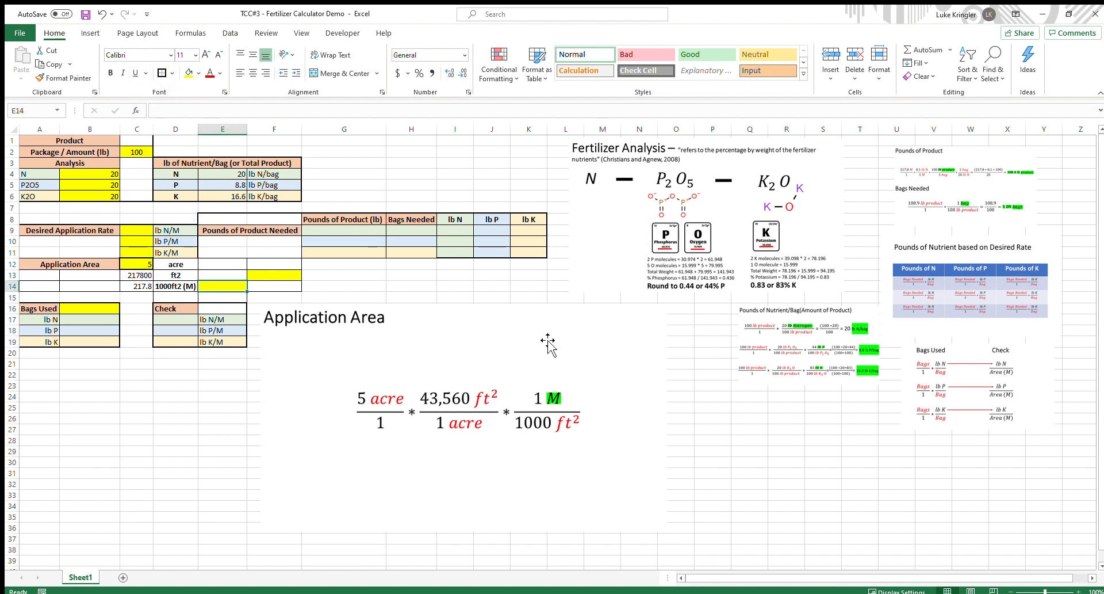
pyautogui.write('217.8')
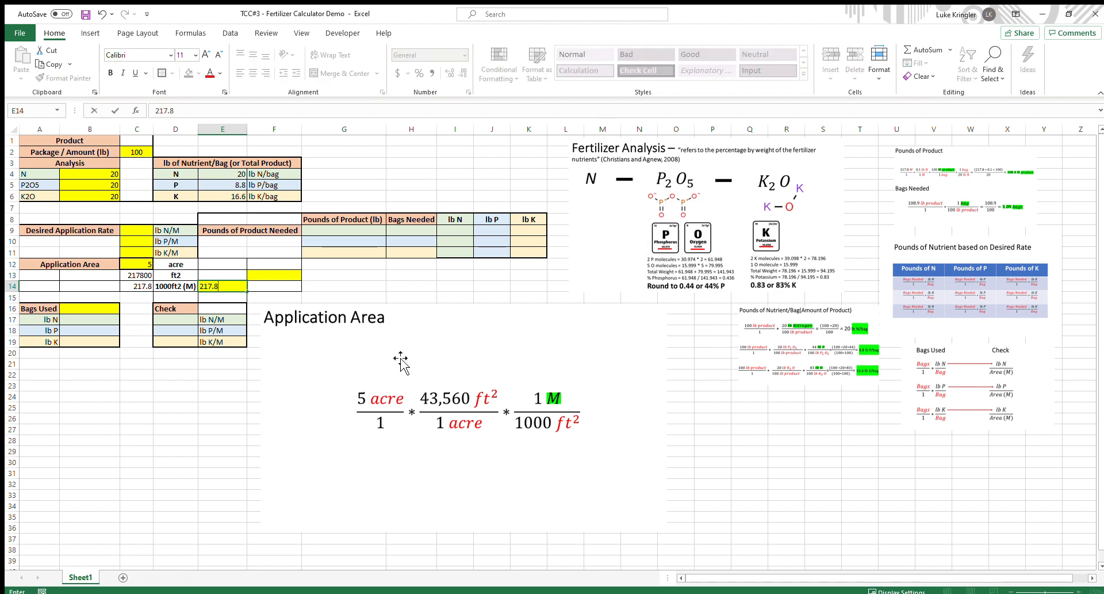
pyautogui.click(235, 276)
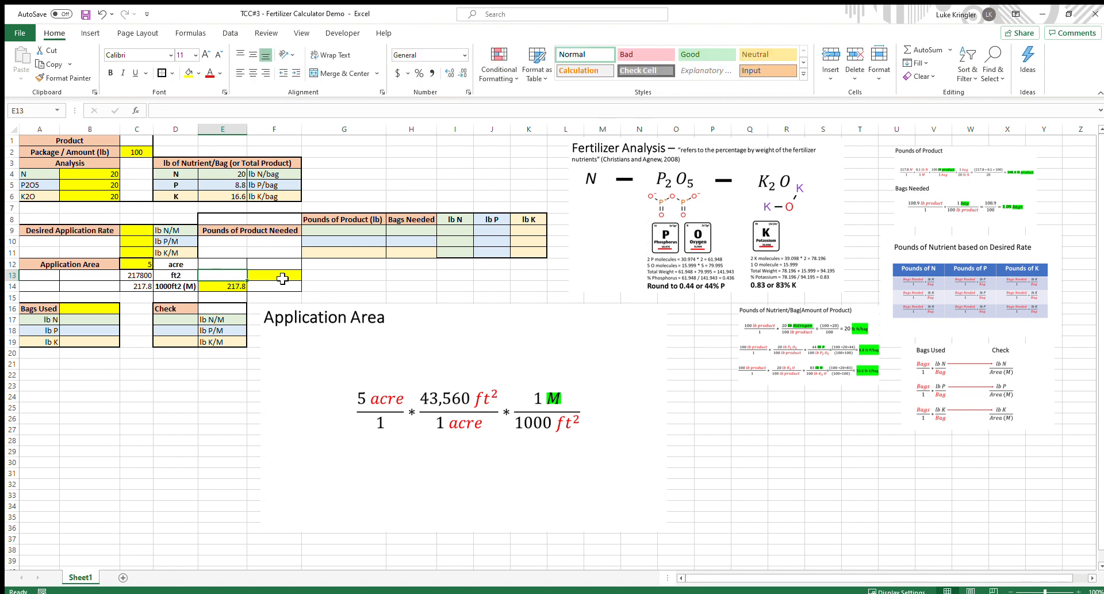
pyautogui.write('=')
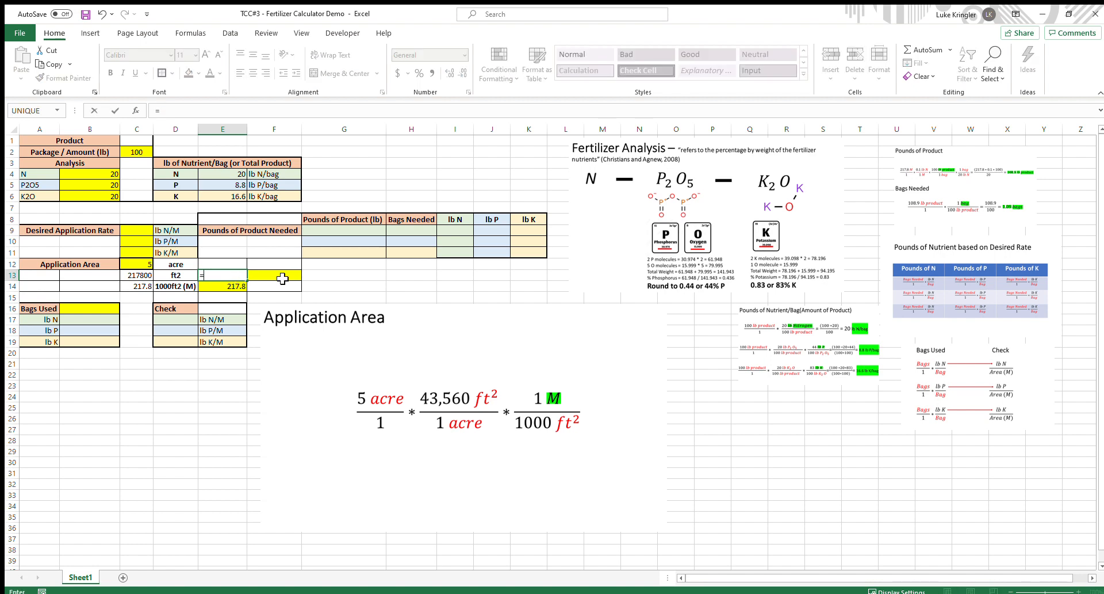
pyautogui.click(242, 287)
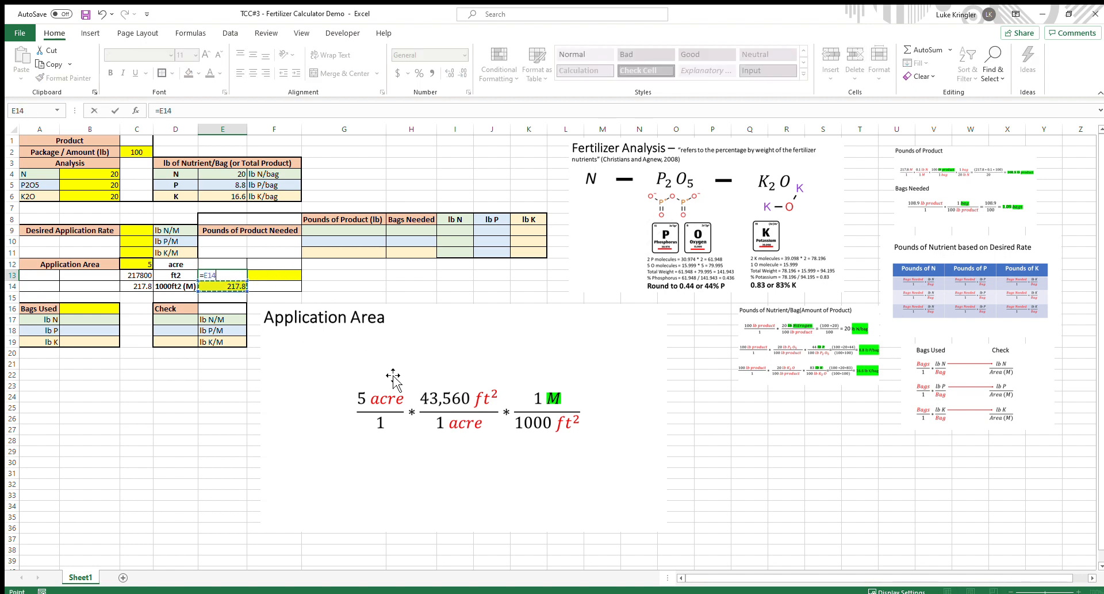
pyautogui.write('*1000')
pyautogui.press('Return')
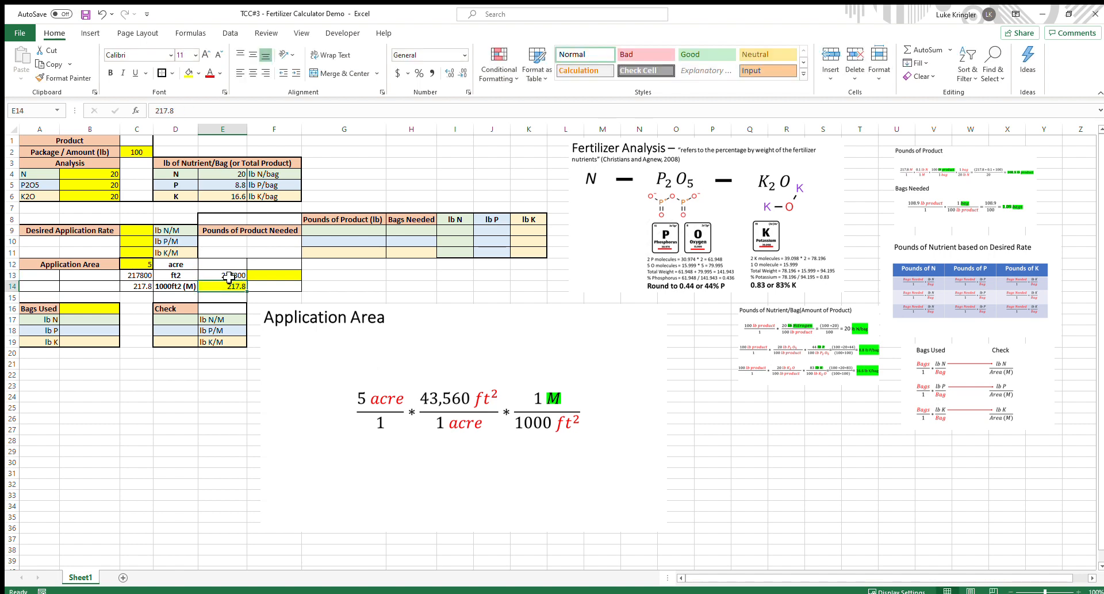
# Enter the square feet to acres formula =E13/43560 in cell E12
pyautogui.click(226, 277)
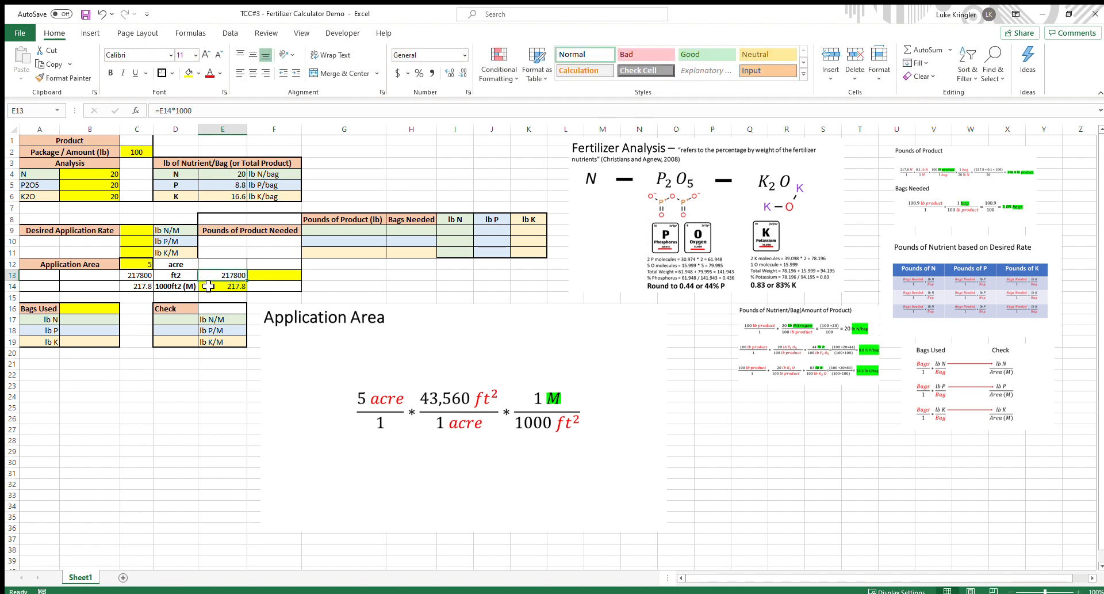
pyautogui.click(213, 264)
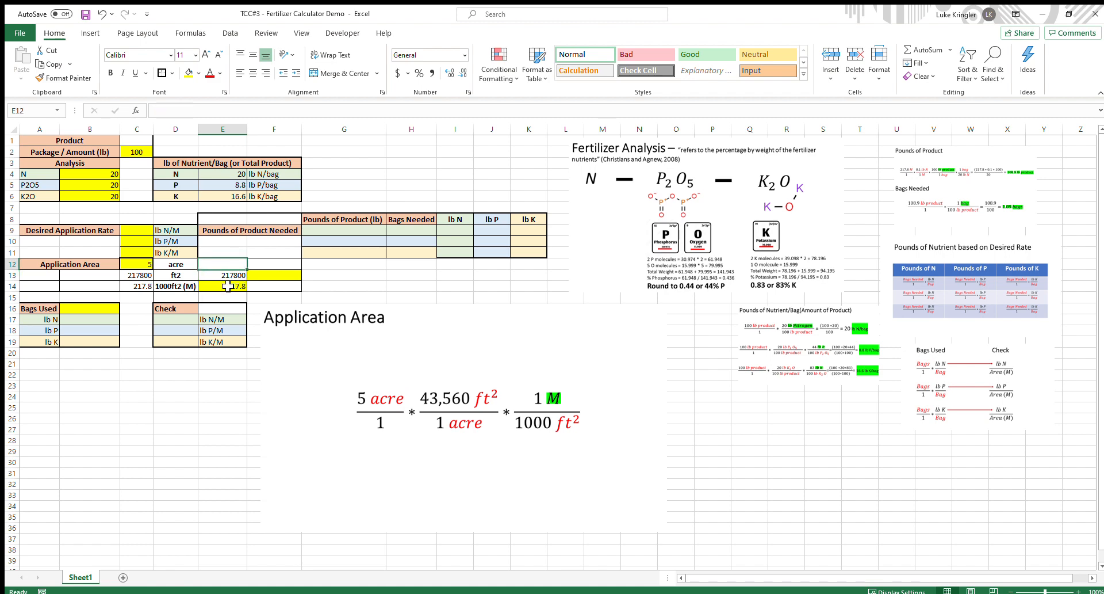
pyautogui.write('=')
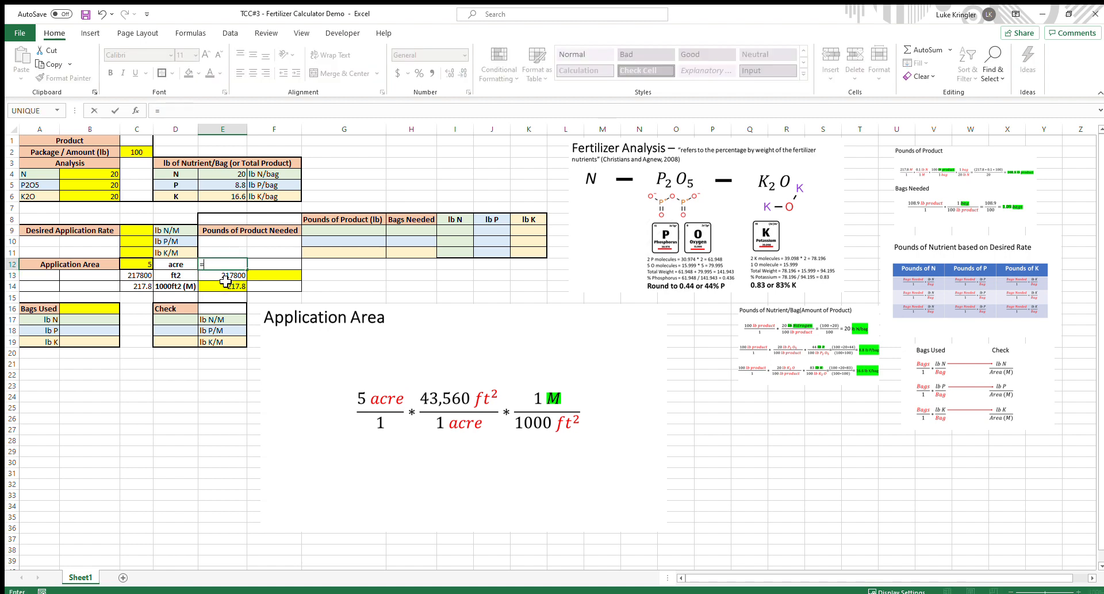
pyautogui.click(227, 276)
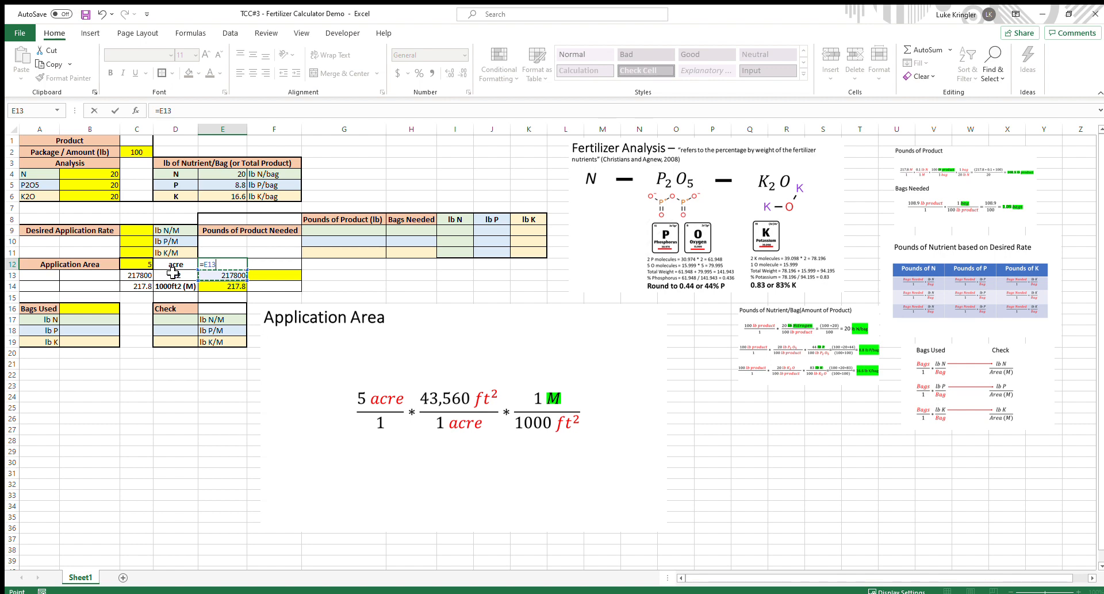
pyautogui.write('/43560')
pyautogui.press('Return')
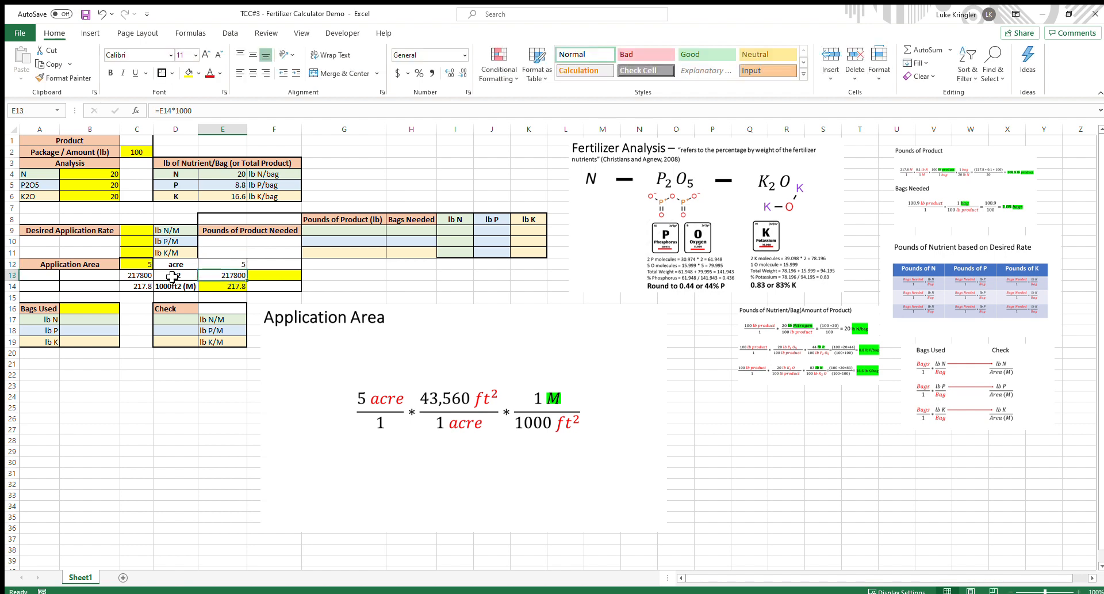
# Enter 217800 as the ft2 application area in cell F13
pyautogui.click(219, 265)
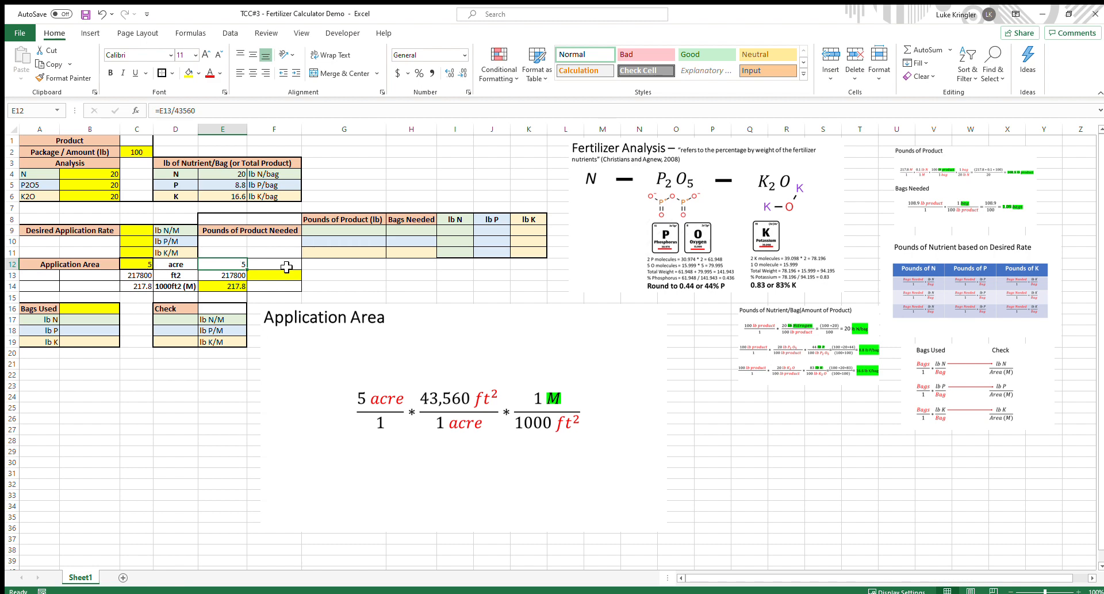
pyautogui.click(274, 276)
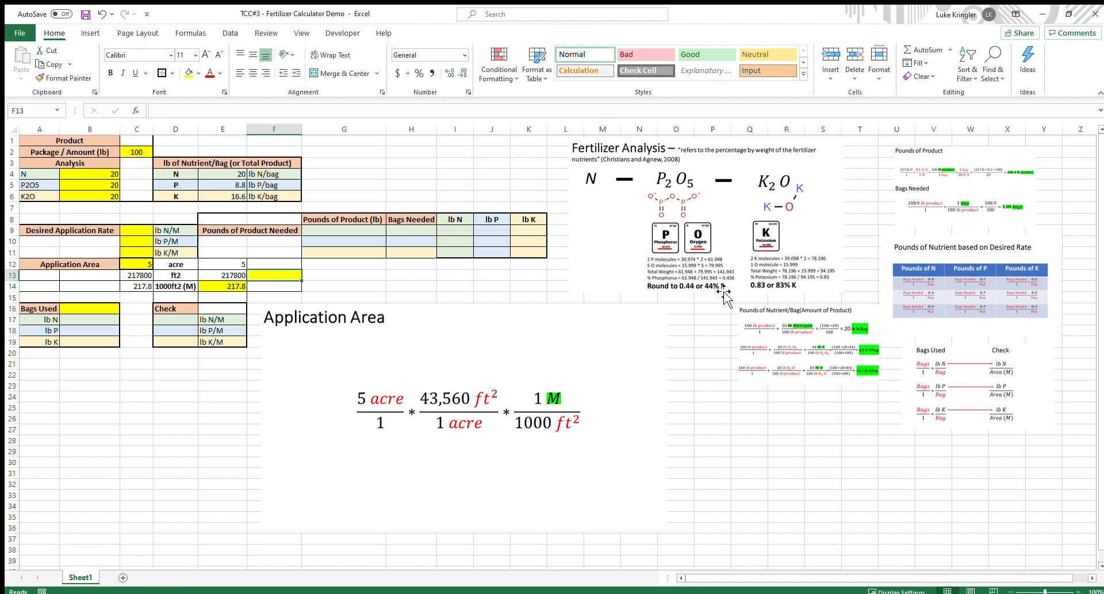
pyautogui.write('21')
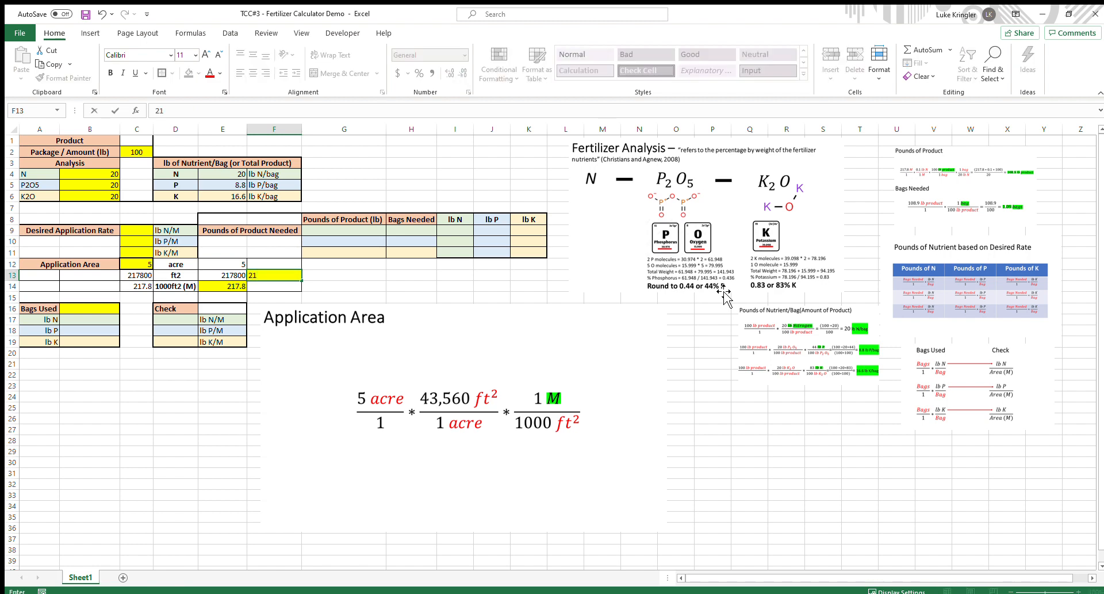
pyautogui.write('7800')
# Enter the square feet to acres formula =F13/43560 in cell F12
pyautogui.click(287, 264)
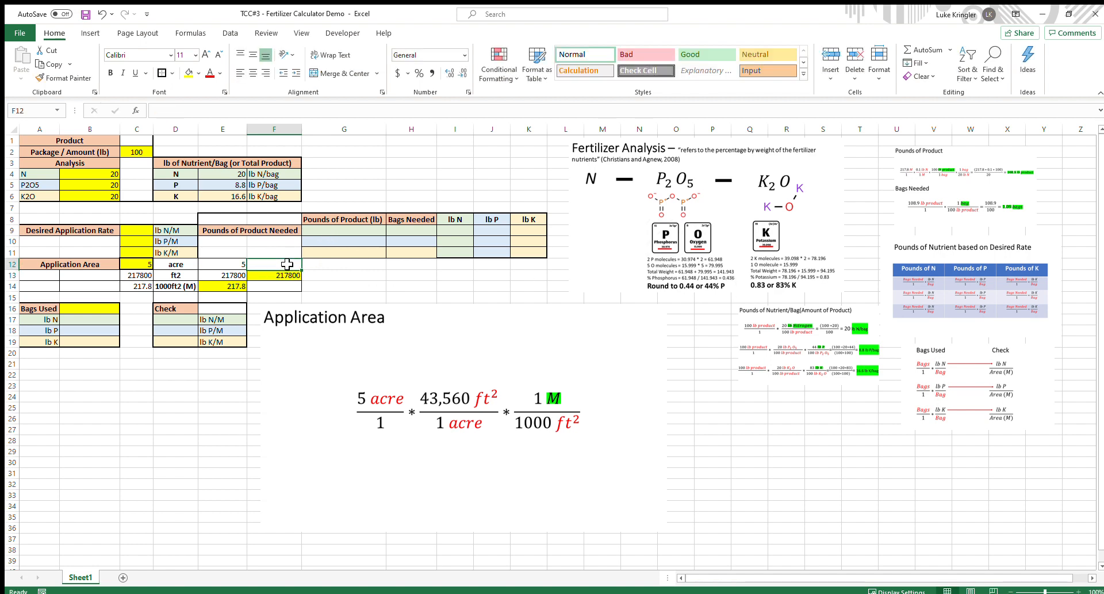
pyautogui.write('=')
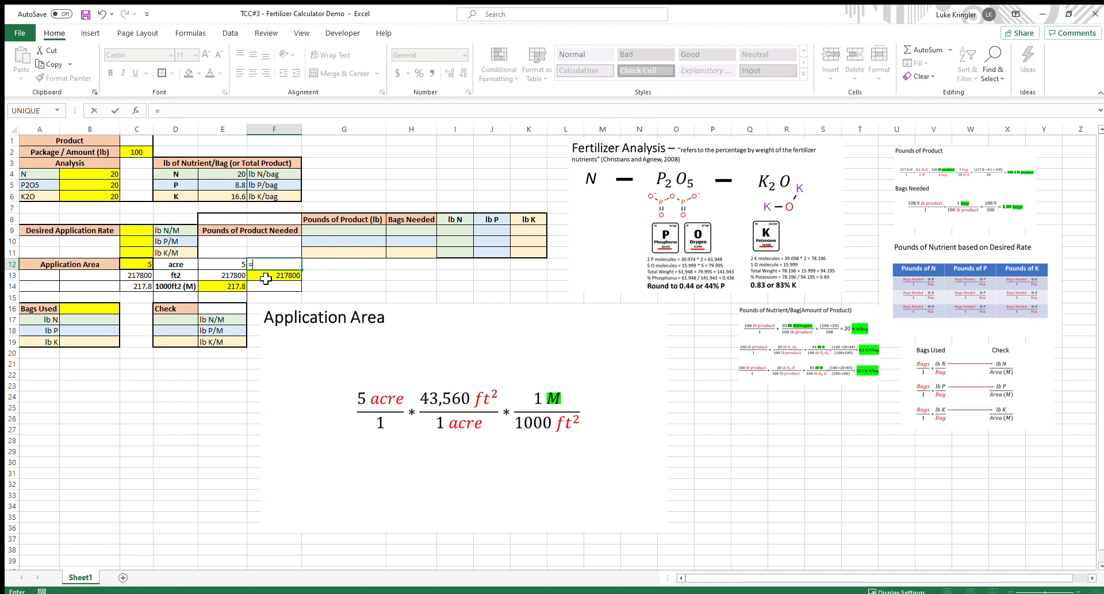
pyautogui.click(271, 281)
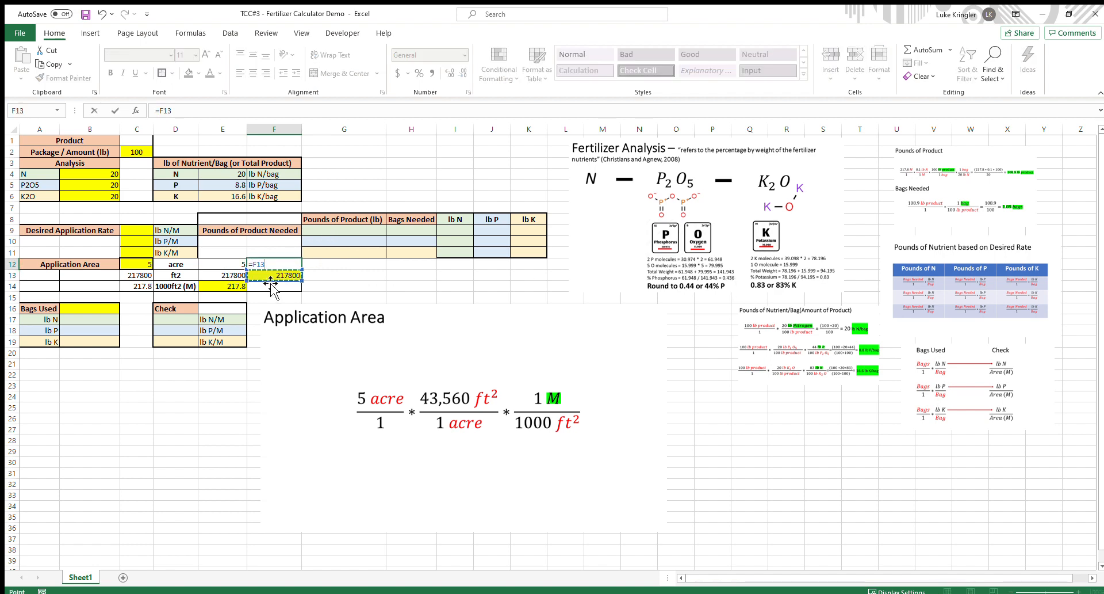
pyautogui.write('/43560')
pyautogui.press('Return')
pyautogui.click(256, 260)
pyautogui.click(257, 260)
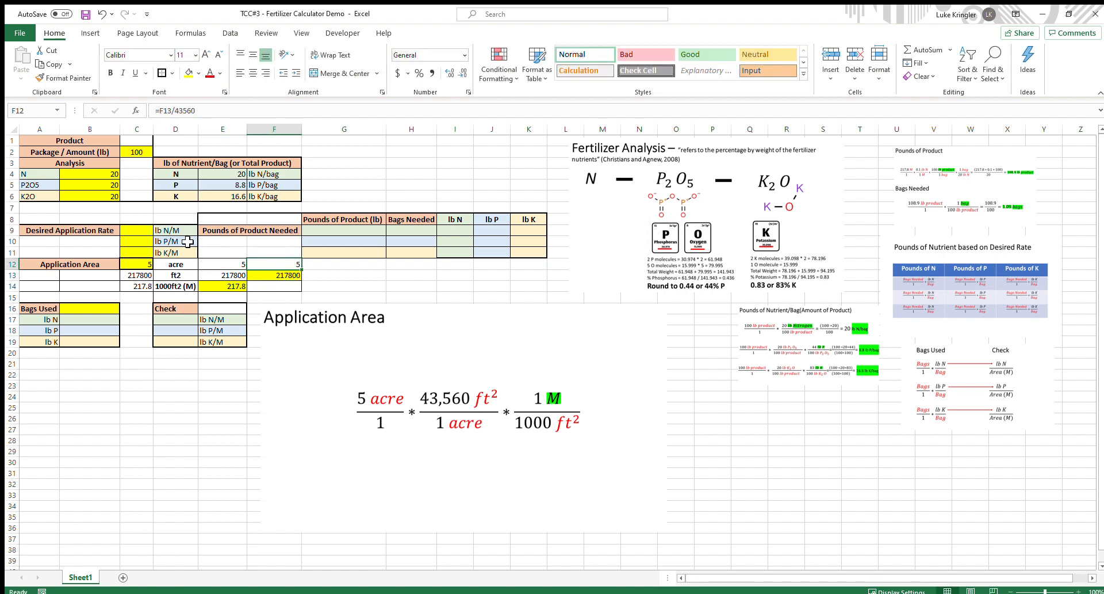
# Set the 1000ft2 (M) area in E14 to 0 and clear the ft2 area in F13
pyautogui.click(150, 275)
pyautogui.click(127, 294)
pyautogui.click(282, 281)
pyautogui.click(236, 289)
pyautogui.write('0')
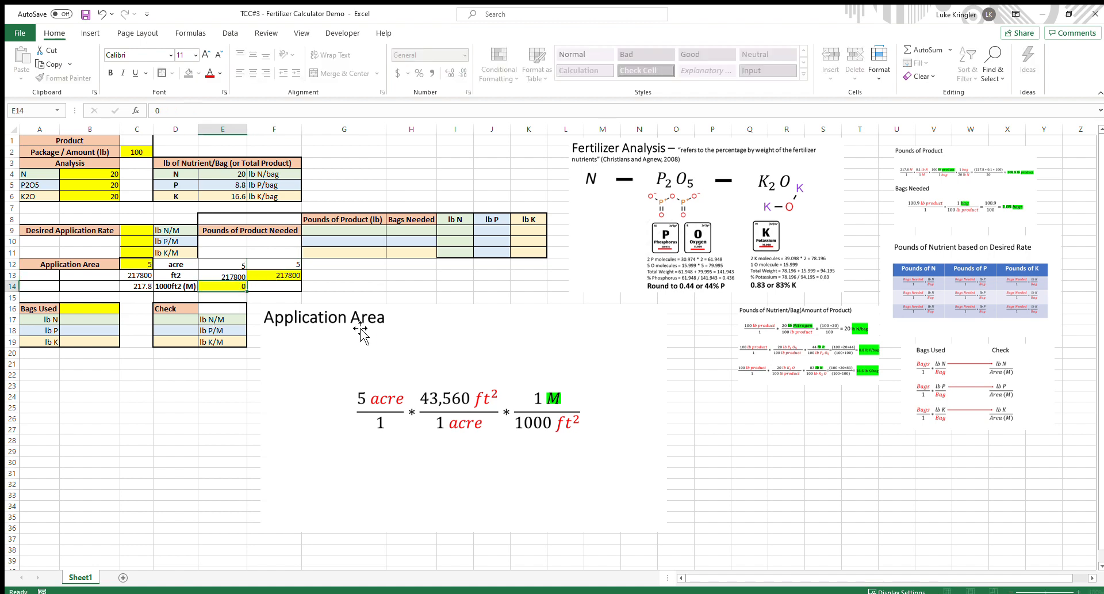
pyautogui.press('Return')
pyautogui.click(296, 277)
pyautogui.press('Delete')
pyautogui.press('Return')
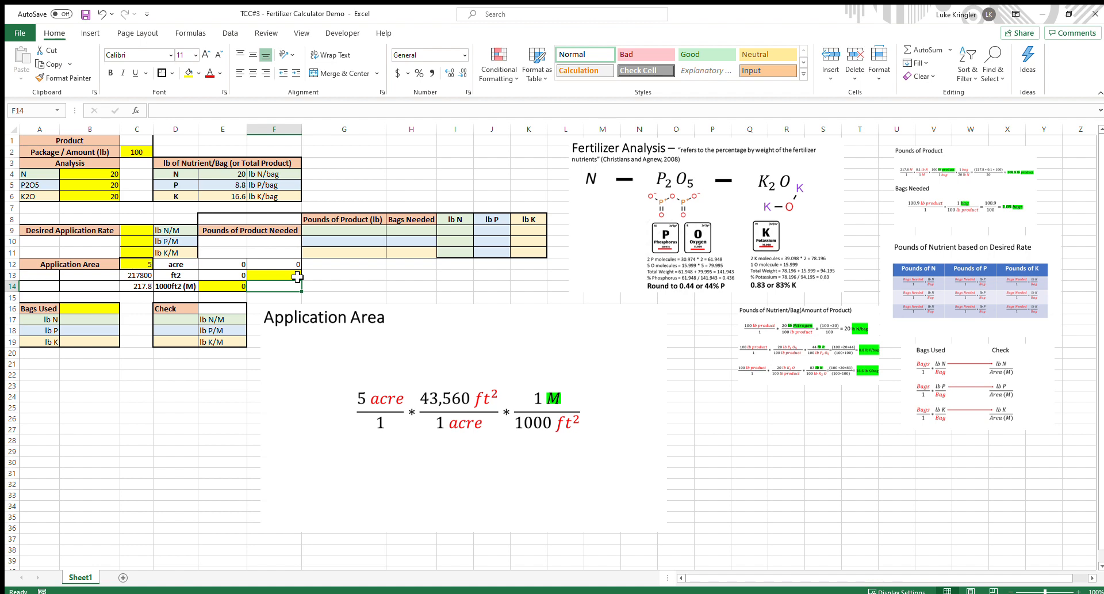
# Shrink the Application Area picture beside the other references, and place the Pounds of Product and Bags Needed picture enlarged below the tables
pyautogui.click(335, 420)
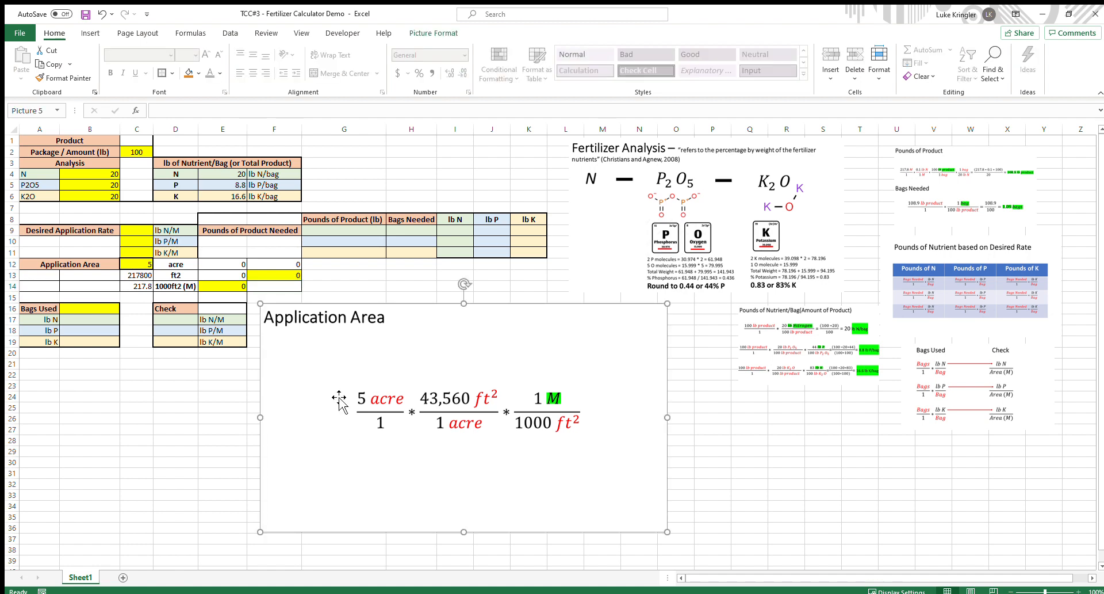
pyautogui.moveTo(261, 303); pyautogui.dragTo(842, 425)
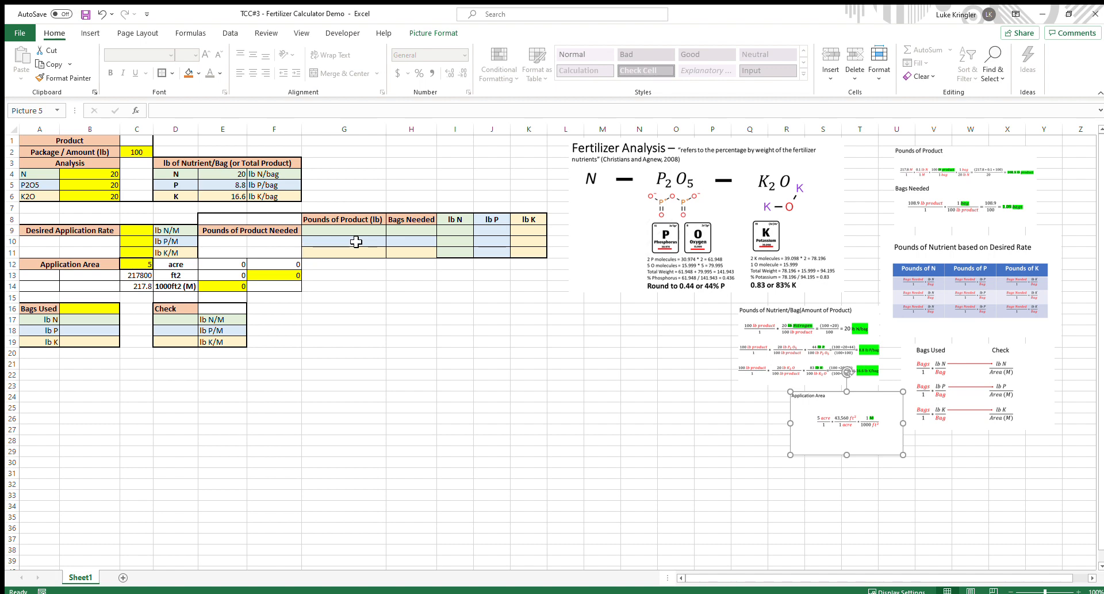
pyautogui.moveTo(354, 231); pyautogui.dragTo(338, 245)
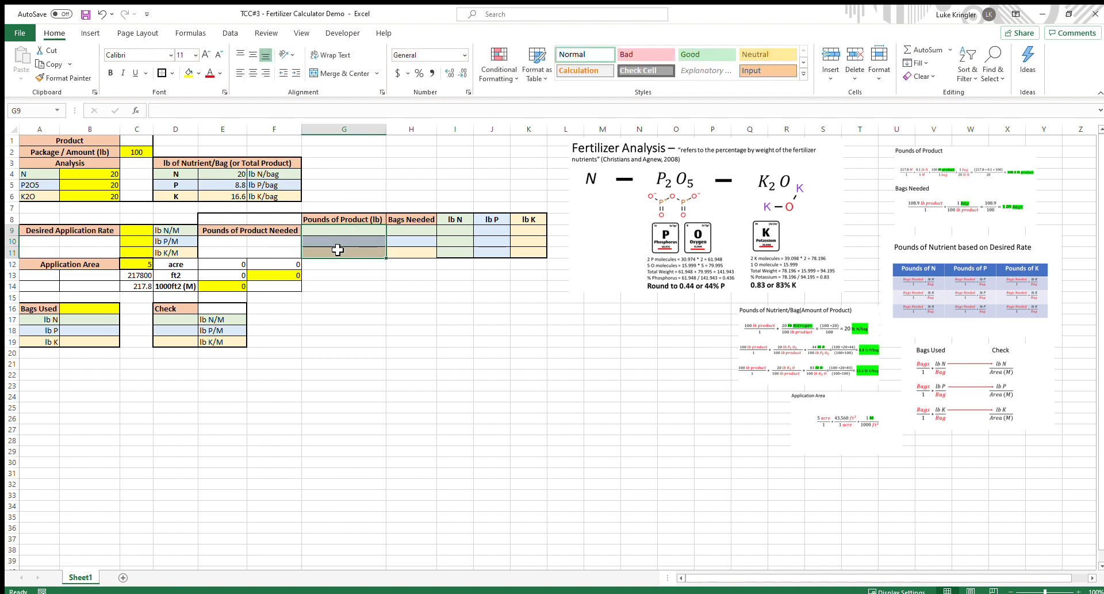
pyautogui.moveTo(952, 196); pyautogui.dragTo(252, 348)
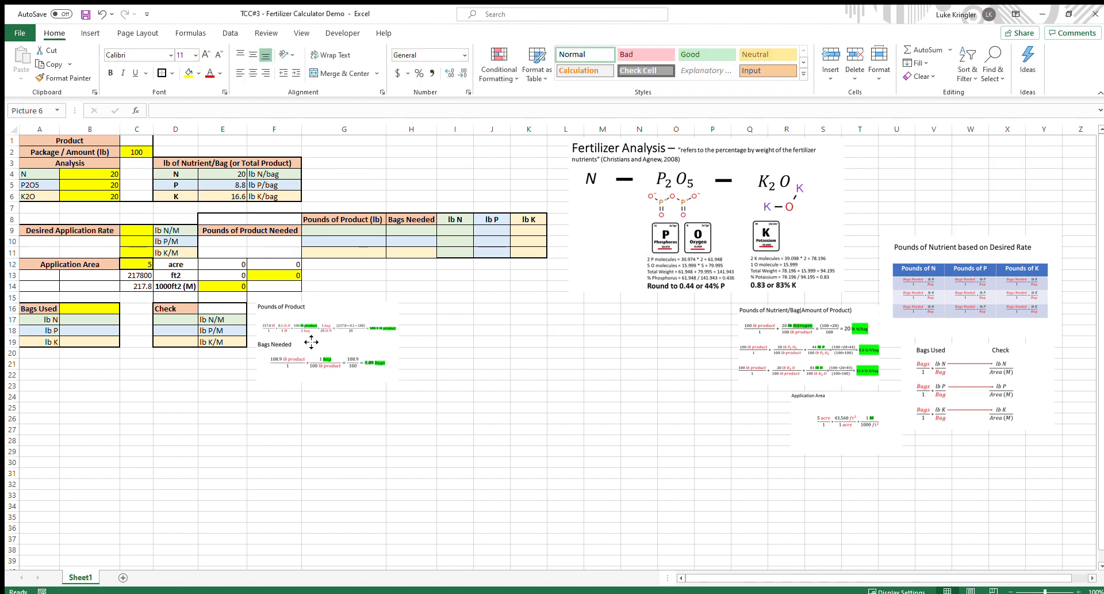
pyautogui.moveTo(414, 392); pyautogui.dragTo(692, 544)
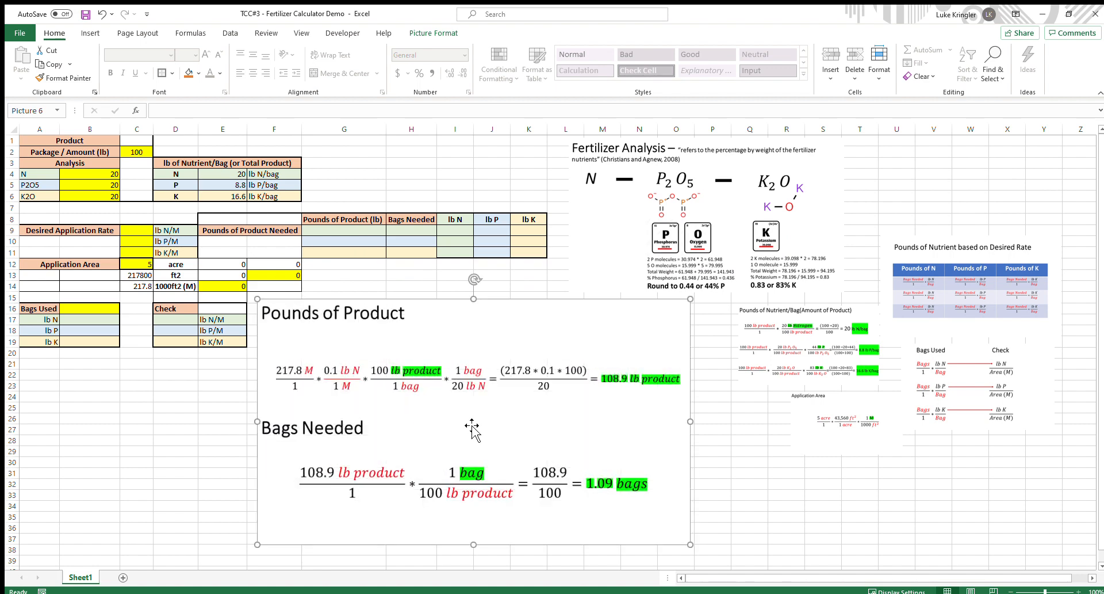
pyautogui.moveTo(476, 427); pyautogui.dragTo(483, 433)
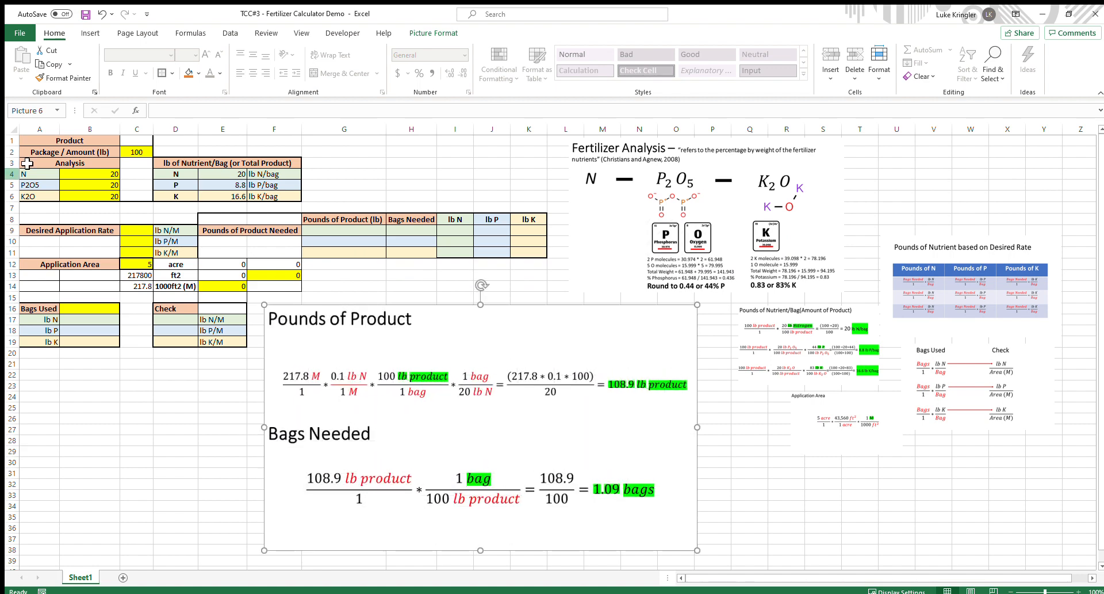
# Enter 0.1 as the desired nitrogen application rate (lb N/M) in cell C9
pyautogui.click(61, 231)
pyautogui.moveTo(62, 231); pyautogui.dragTo(170, 253)
pyautogui.click(142, 230)
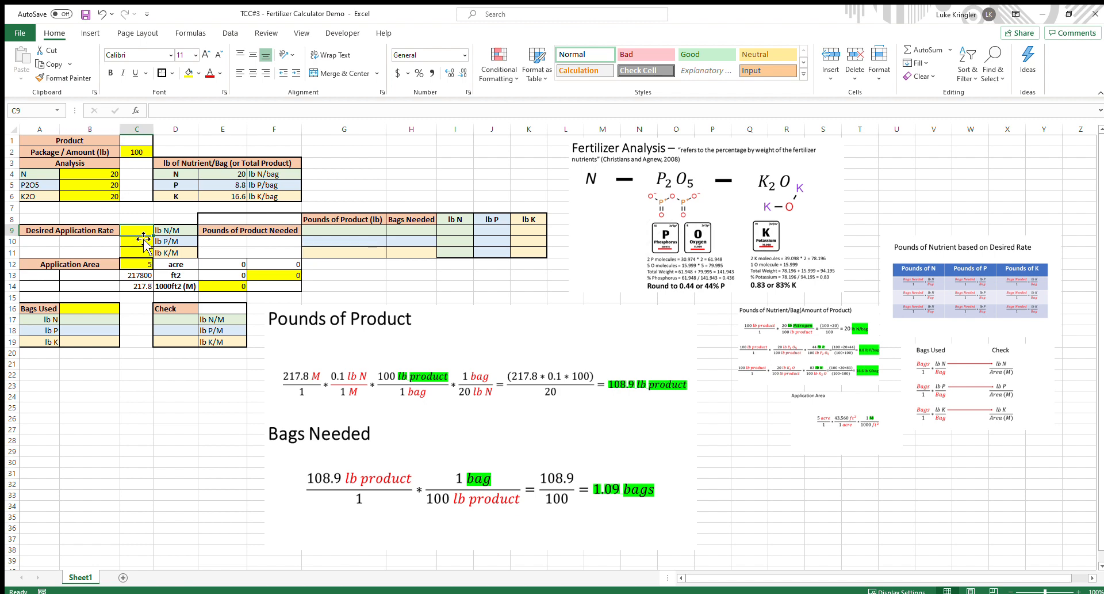
pyautogui.write('0.1')
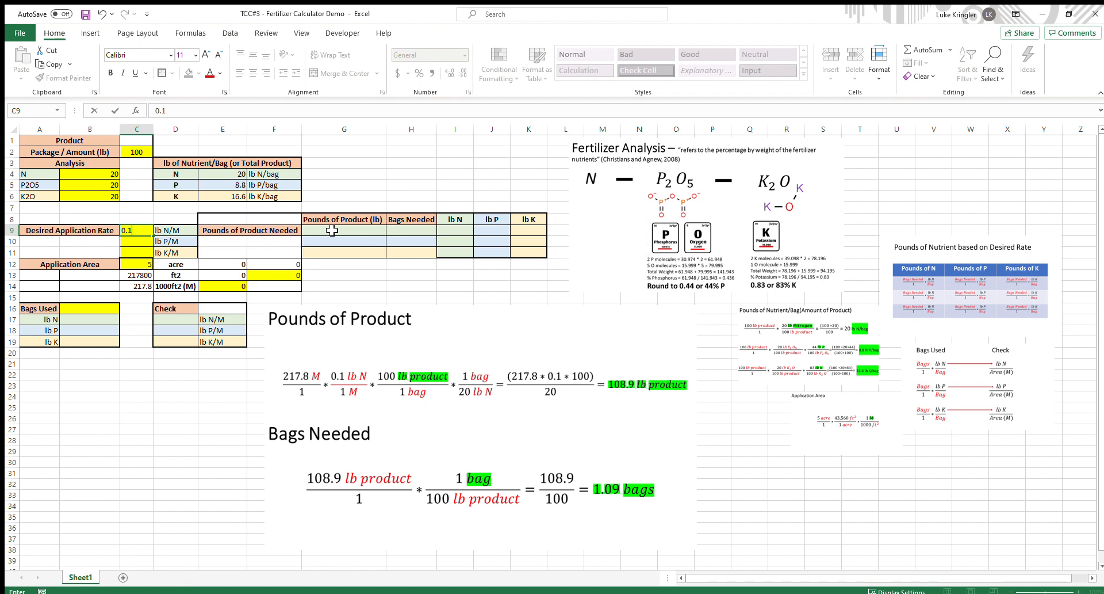
pyautogui.click(290, 384)
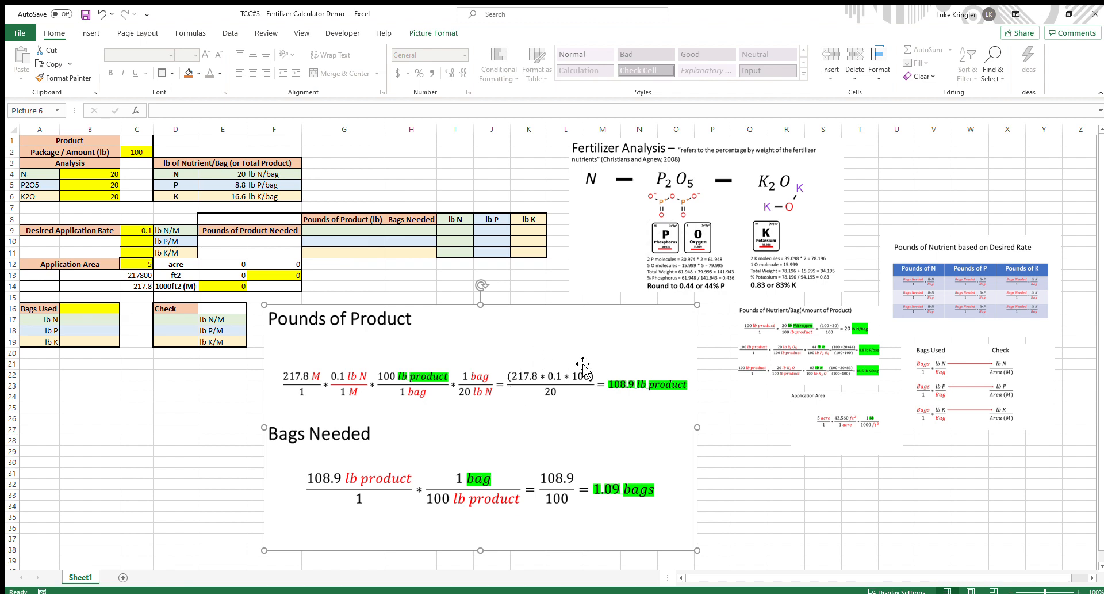
# Enter the nitrogen Pounds of Product formula =(C14*C9*C2)/E4 in cell G9
pyautogui.click(341, 234)
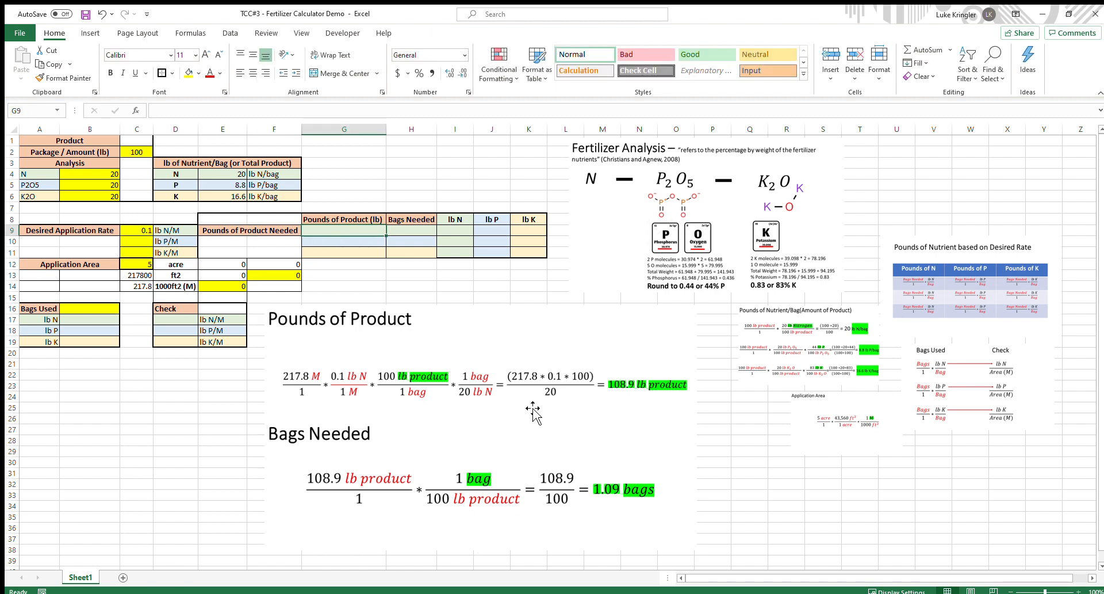
pyautogui.write('=')
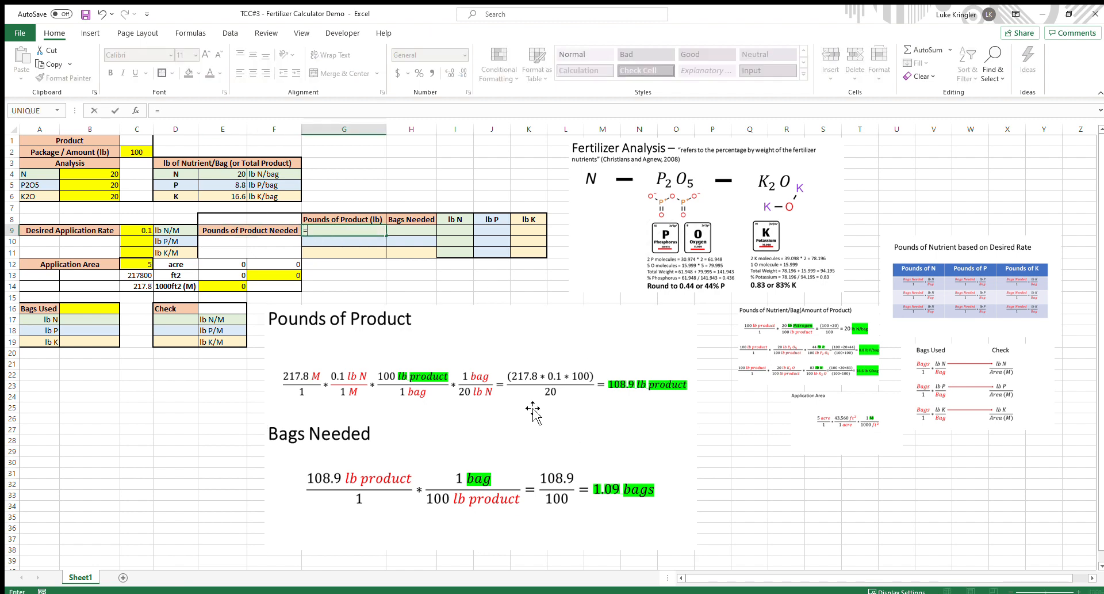
pyautogui.write('(')
pyautogui.click(135, 265)
pyautogui.press('BackSpace')
pyautogui.press('BackSpace')
pyautogui.click(146, 287)
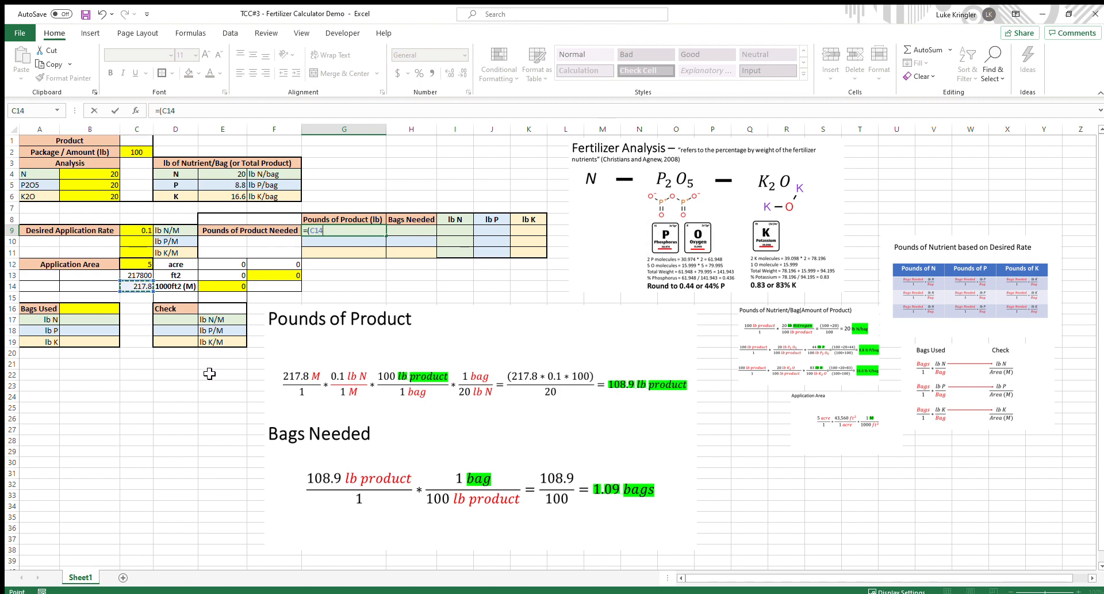
pyautogui.write('*')
pyautogui.click(138, 232)
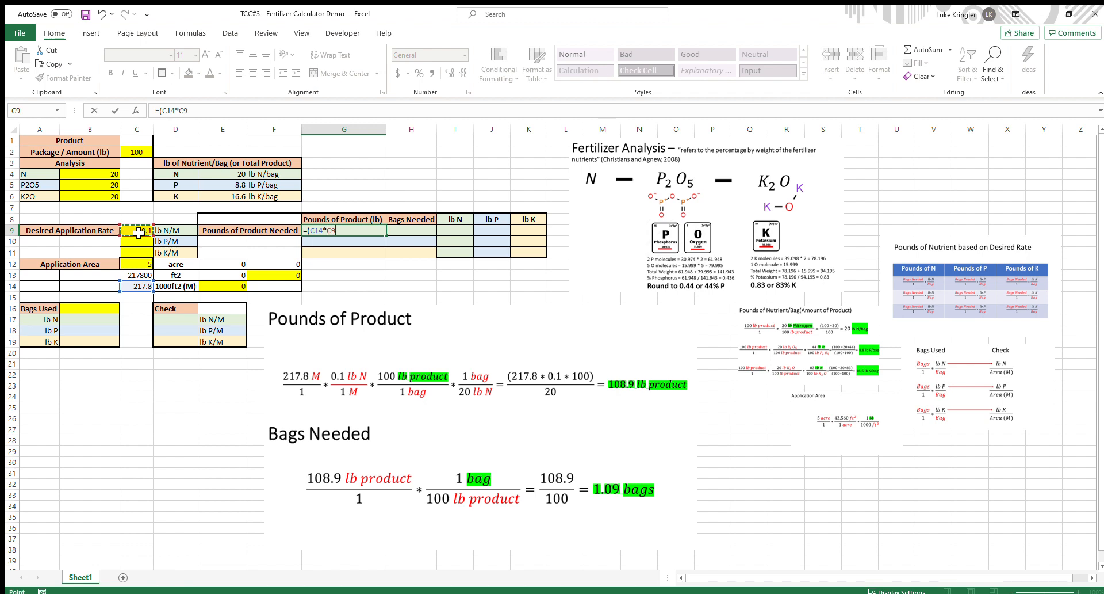
pyautogui.write('*')
pyautogui.click(146, 152)
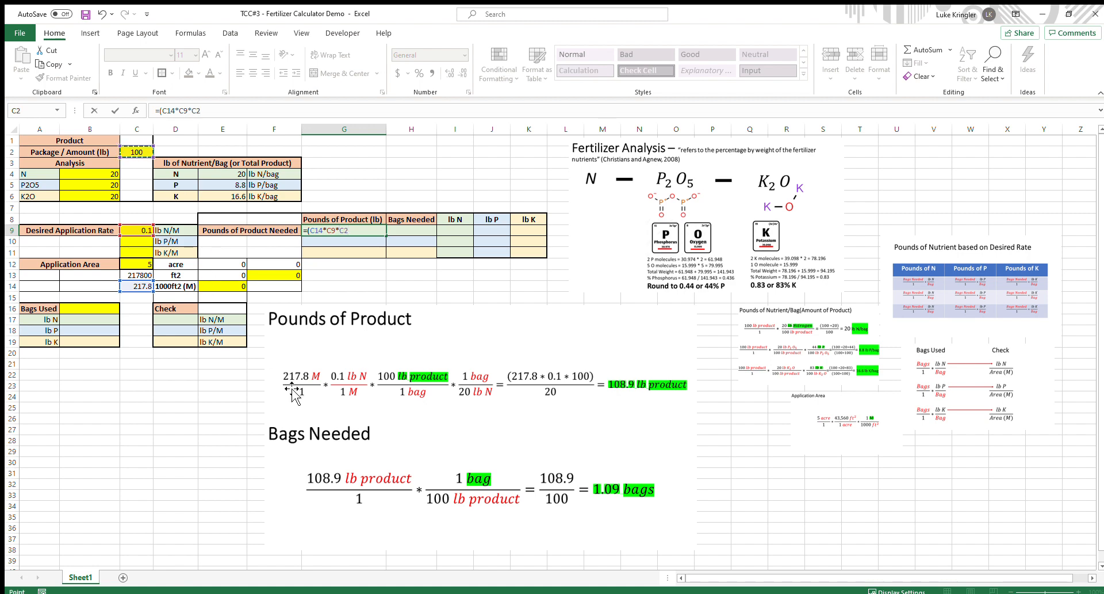
pyautogui.write(')/')
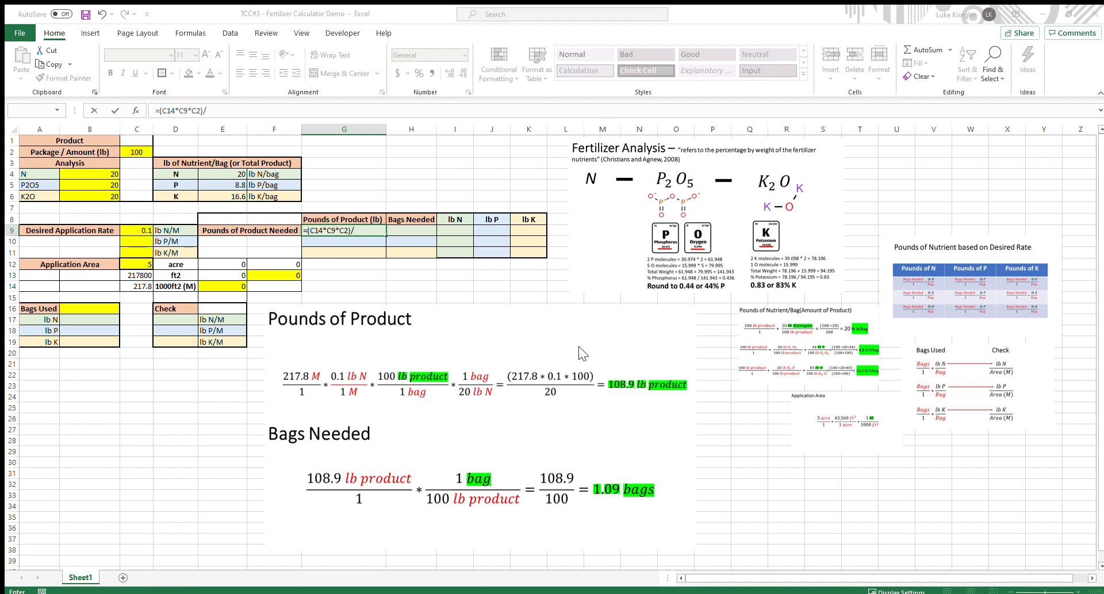
pyautogui.click(370, 231)
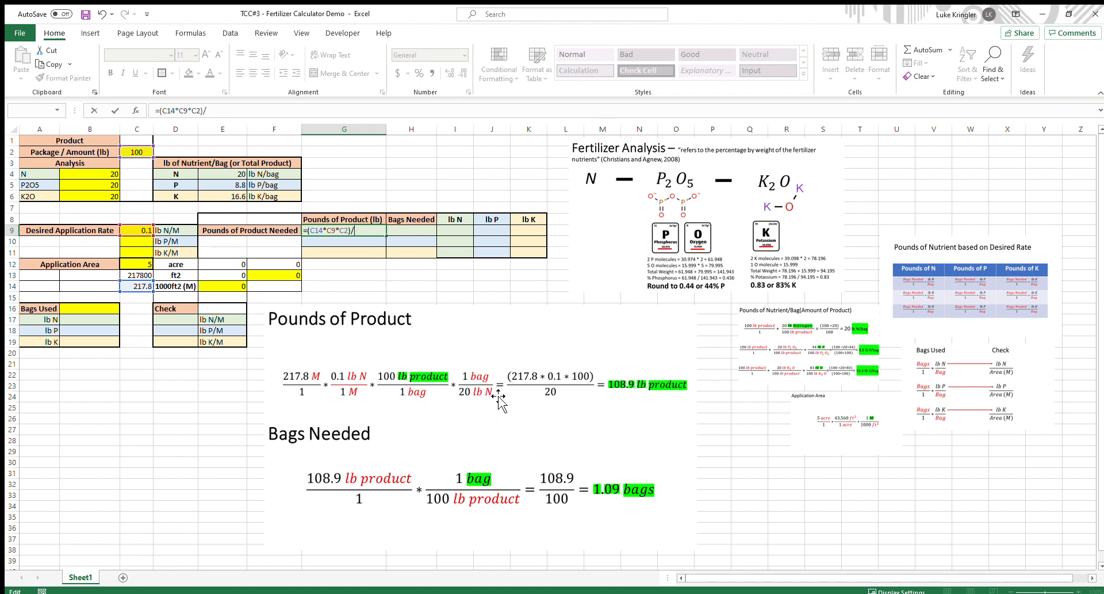
pyautogui.click(222, 176)
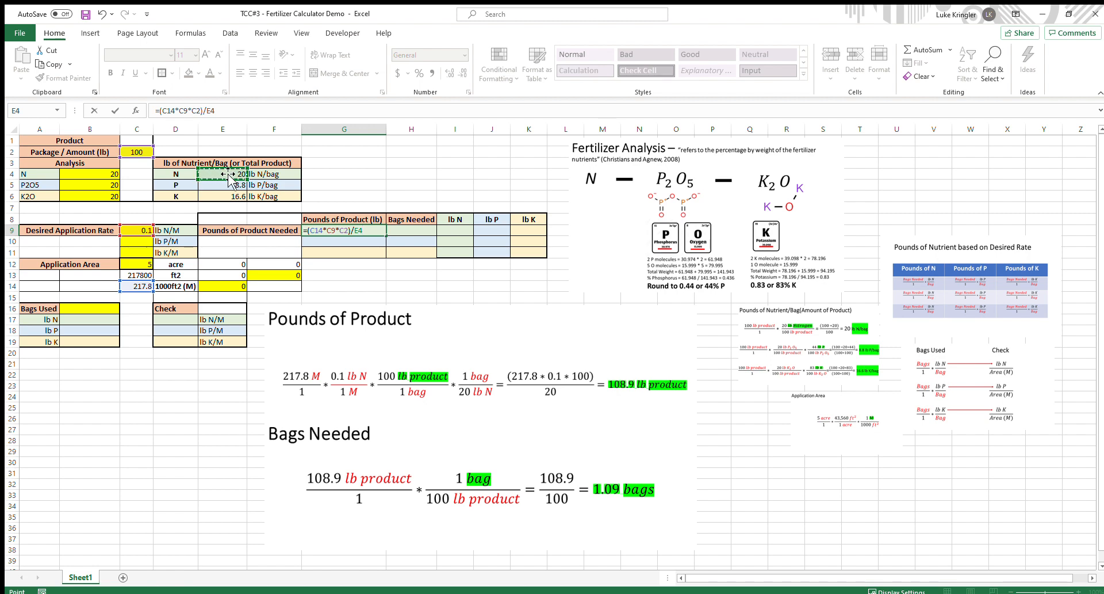
pyautogui.press('Return')
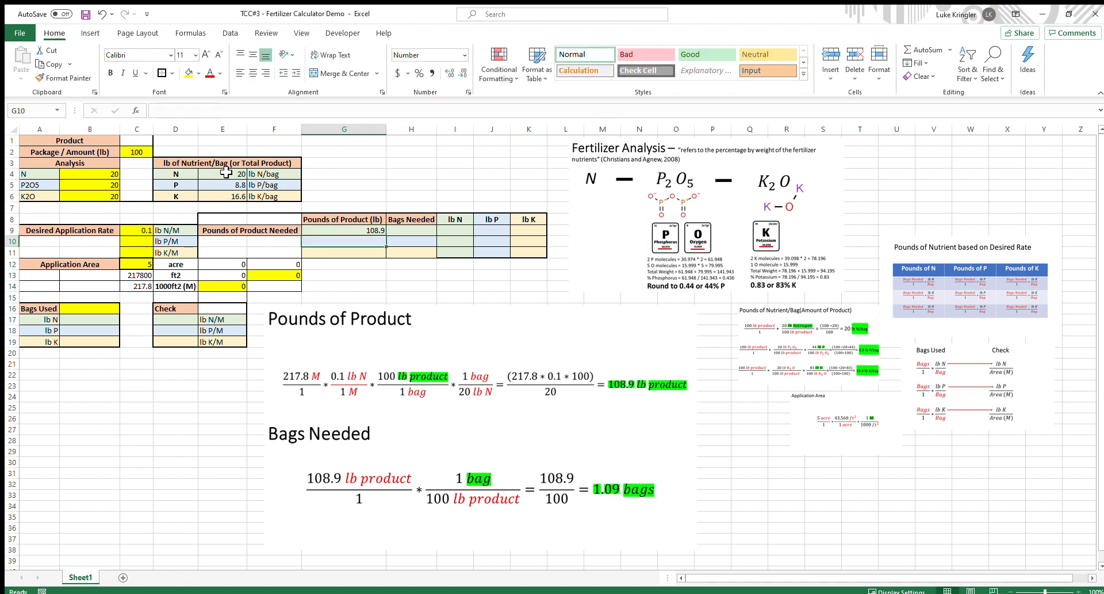
pyautogui.click(381, 231)
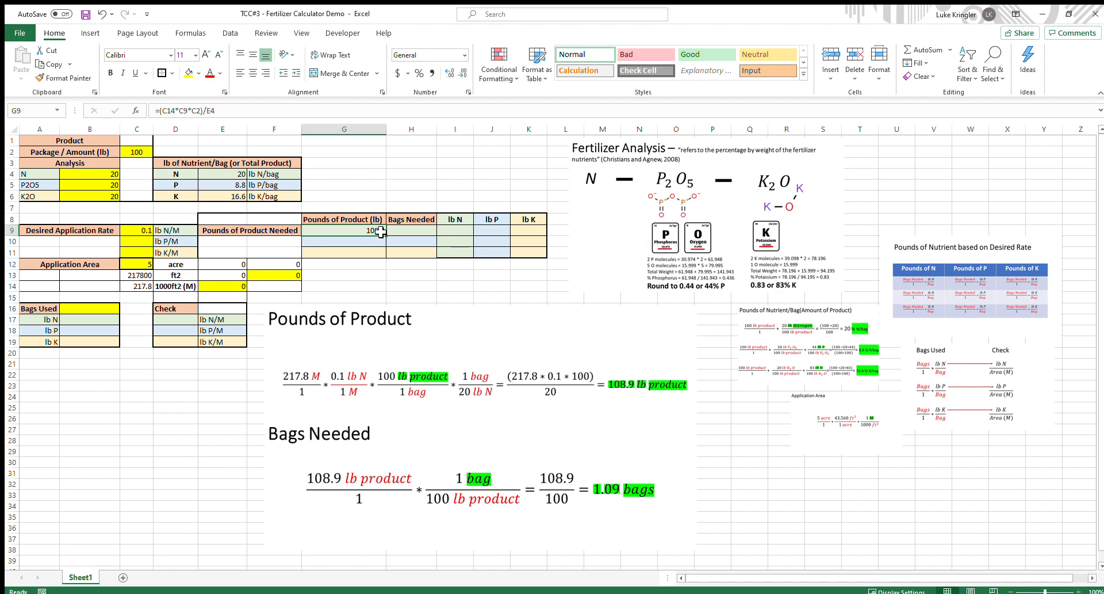
# Enter 0.1 as the desired application rate for potassium (lb K/M) in C11 and phosphorus (lb P/M) in C10
pyautogui.click(141, 255)
pyautogui.write('0.1')
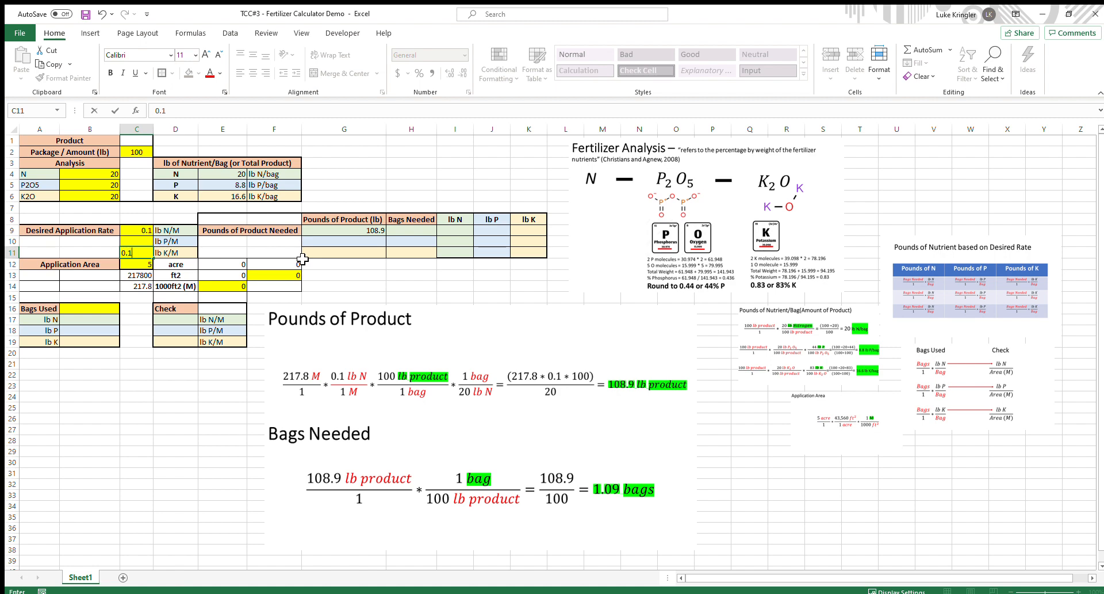
pyautogui.press('Return')
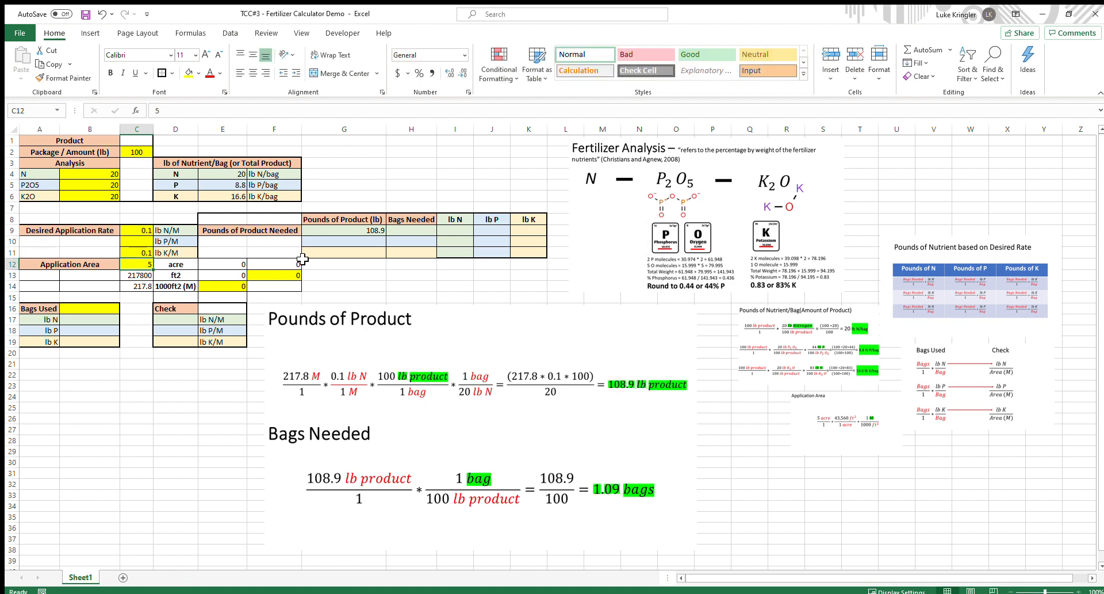
pyautogui.click(347, 254)
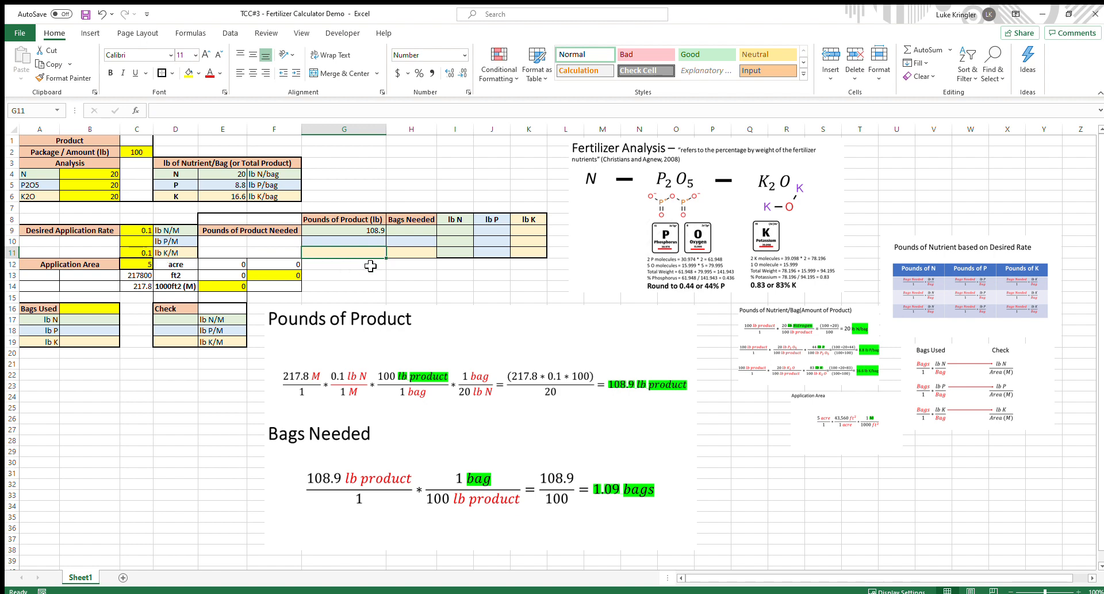
pyautogui.click(143, 240)
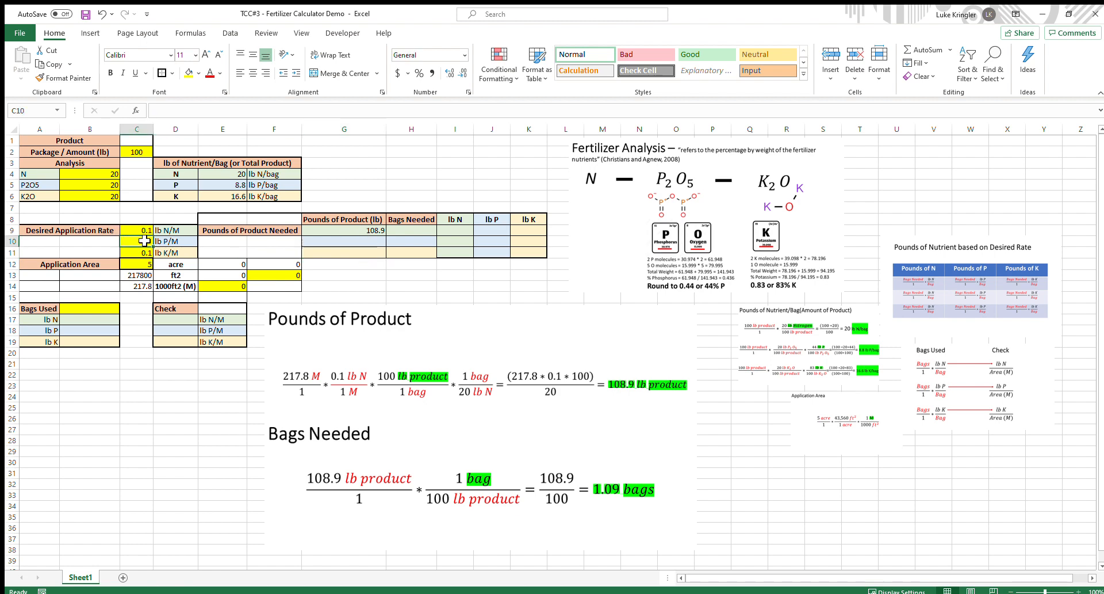
pyautogui.write('0.1')
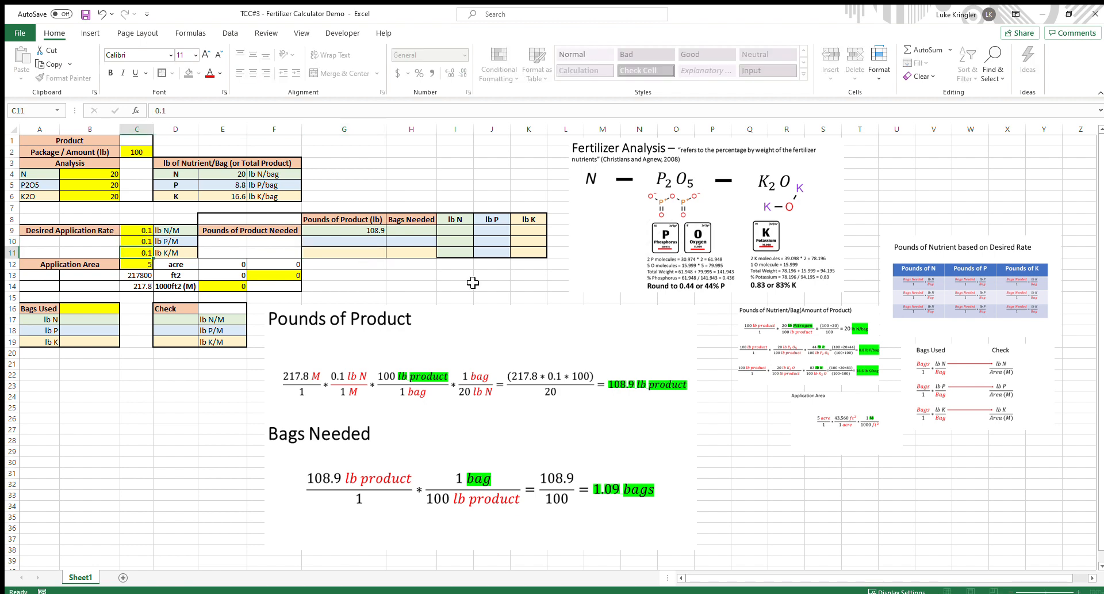
pyautogui.press('Return')
pyautogui.click(369, 233)
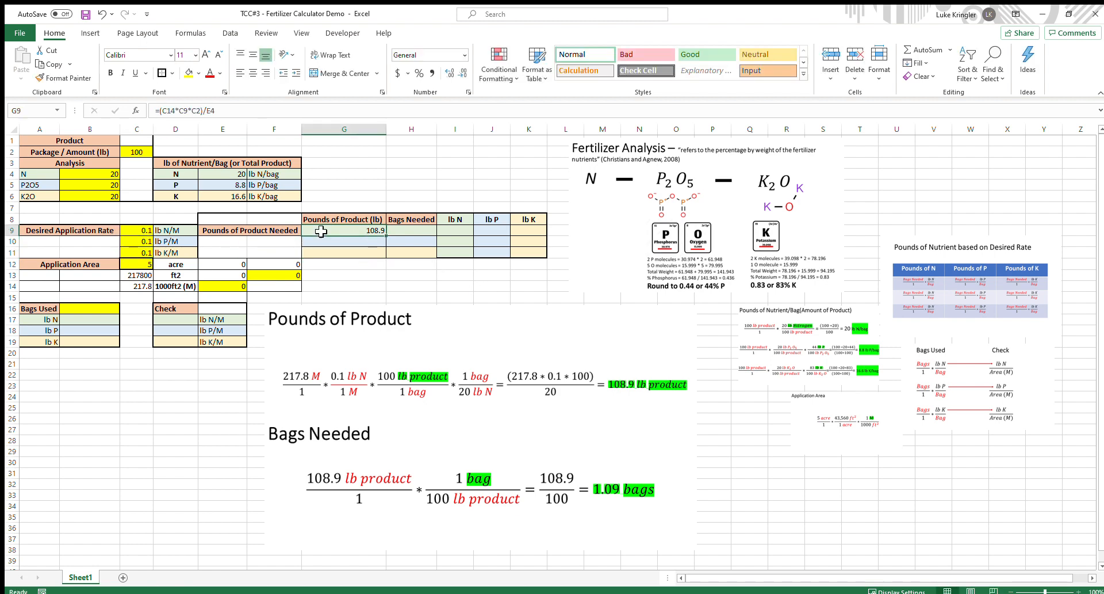
pyautogui.click(362, 251)
pyautogui.click(364, 241)
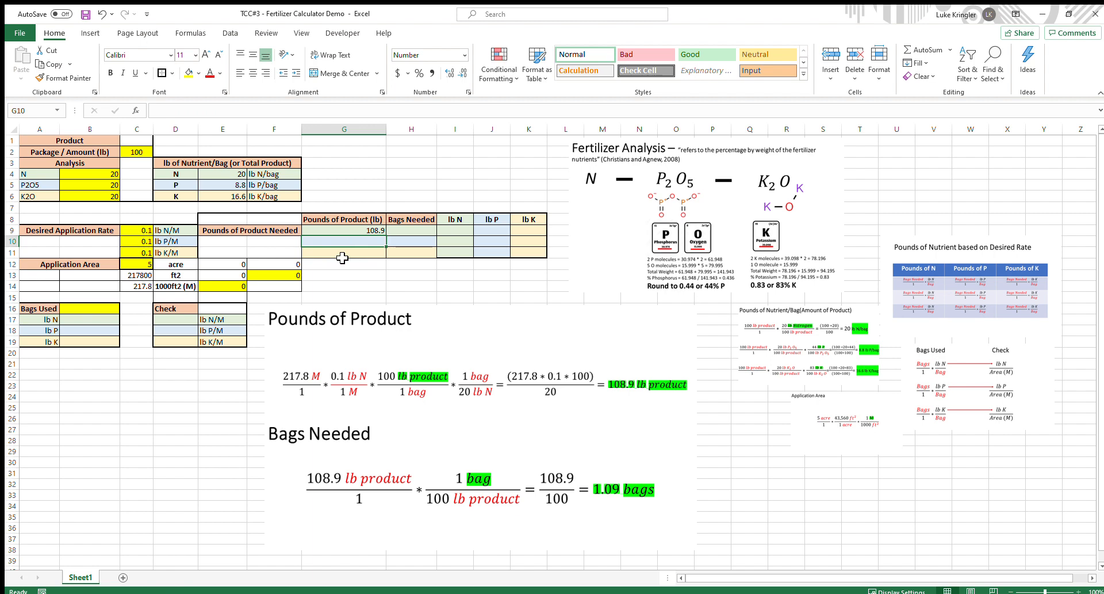
pyautogui.click(220, 185)
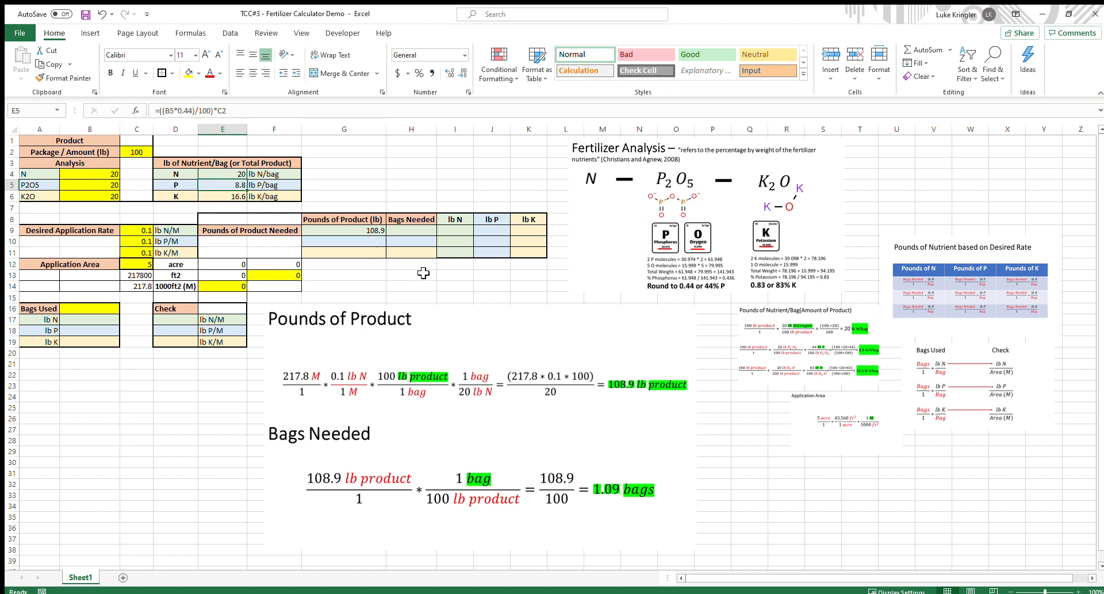
# Make the C14 and C2 references absolute in the G9 formula so it reads =($C$14*C9*$C$2)/E4
pyautogui.click(361, 232)
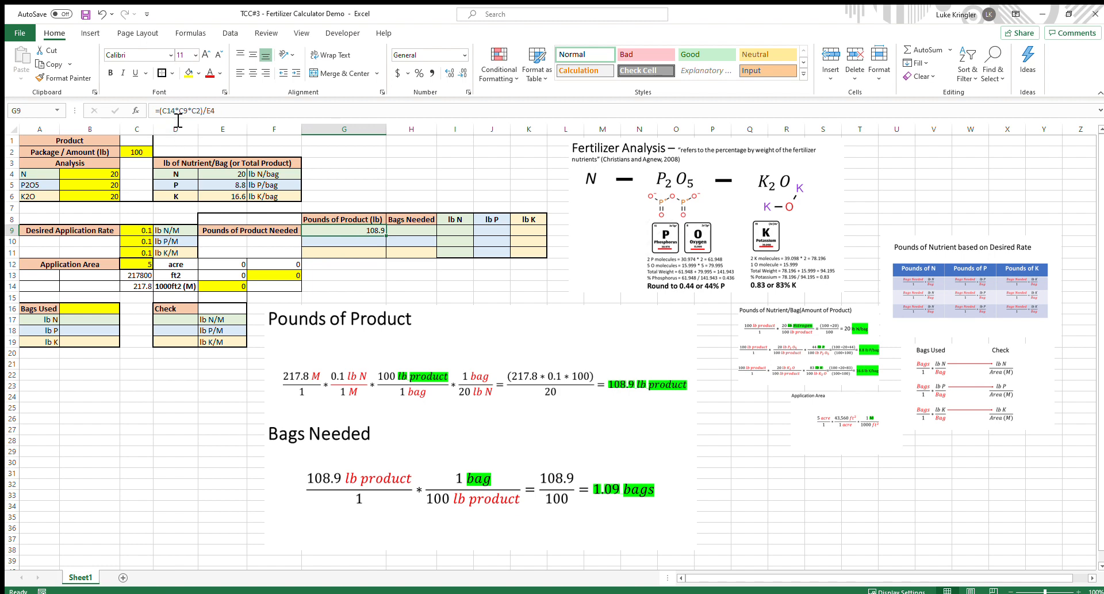
pyautogui.click(162, 110)
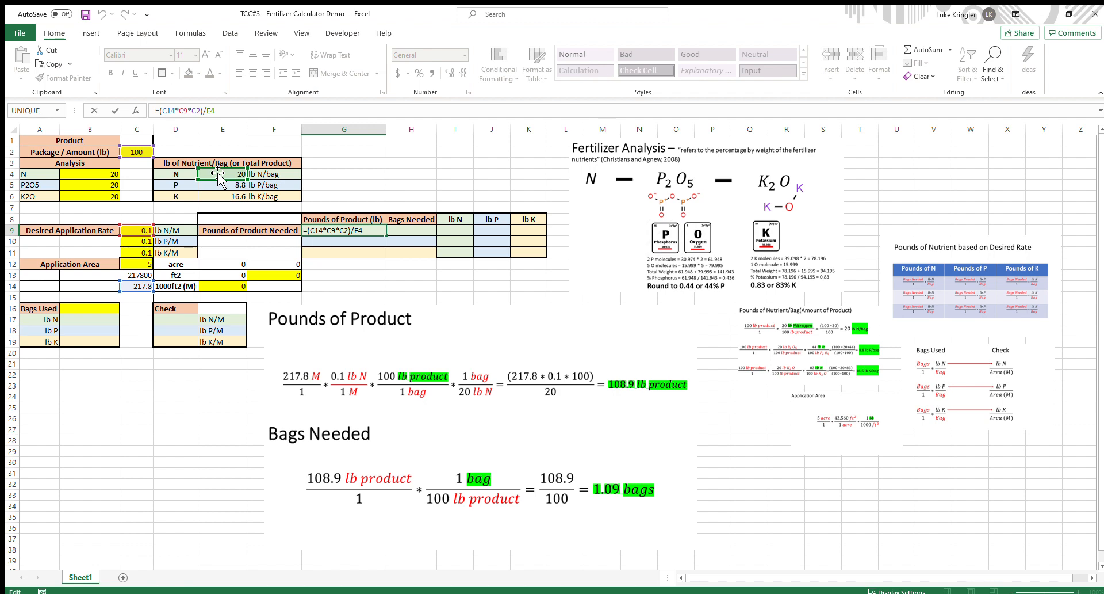
pyautogui.press('F4')
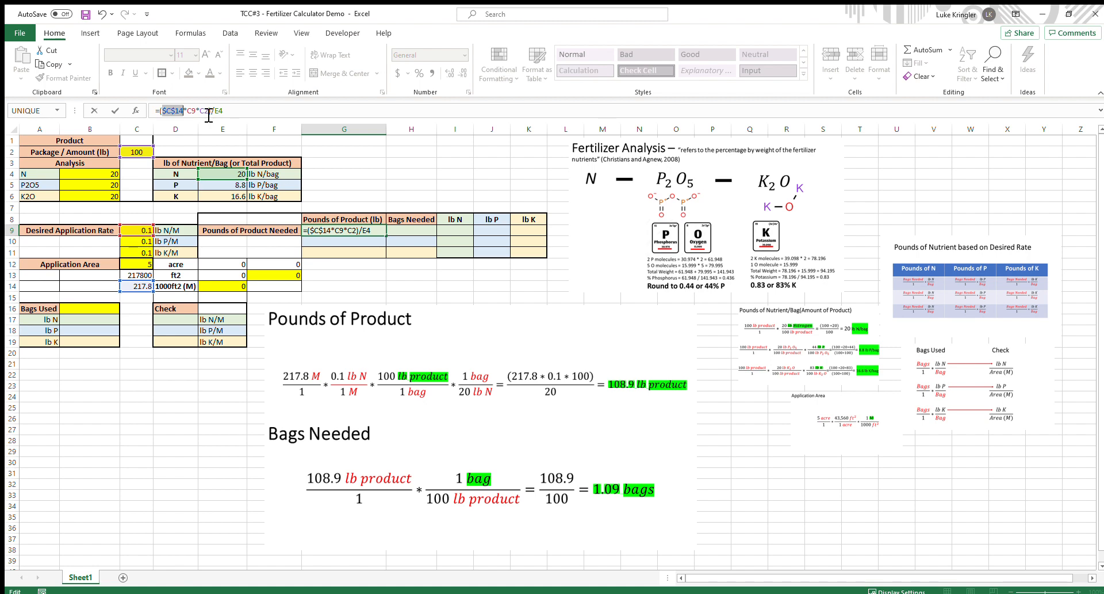
pyautogui.click(208, 114)
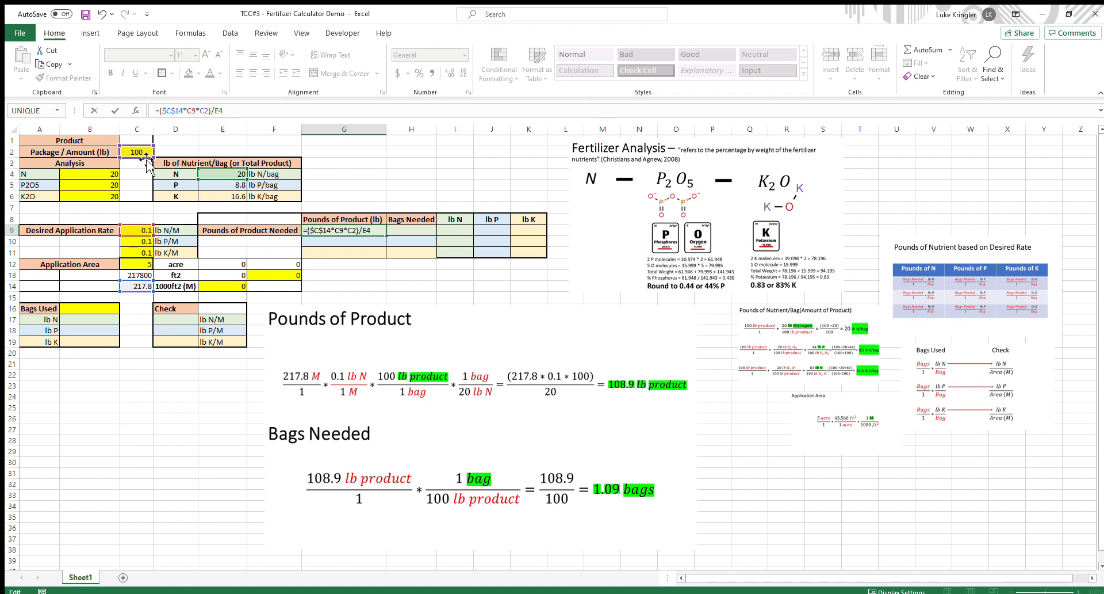
pyautogui.press('F4')
pyautogui.click(272, 110)
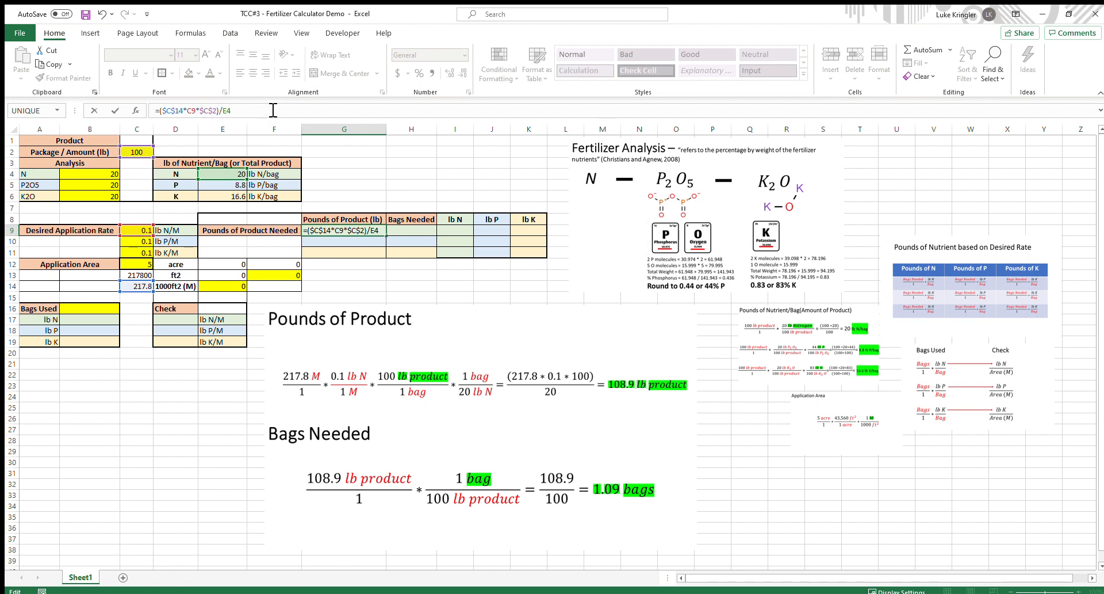
pyautogui.press('Return')
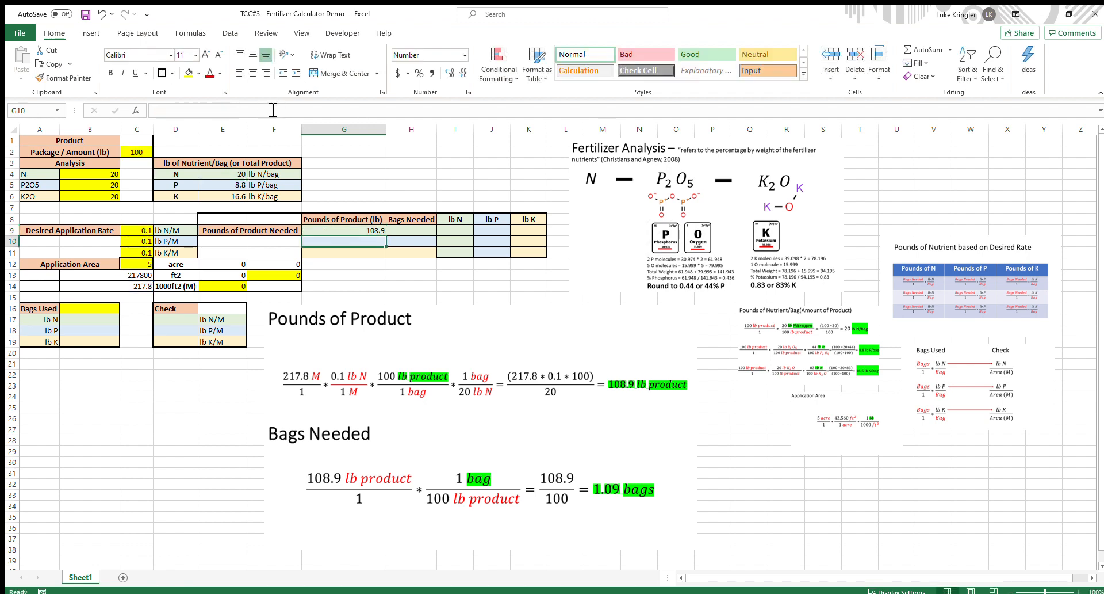
# Fill the nitrogen Pounds of Product formula from G9 down to G11 and check the cell references in G10 and G11
pyautogui.click(358, 233)
pyautogui.moveTo(387, 233); pyautogui.dragTo(384, 257)
pyautogui.click(359, 242)
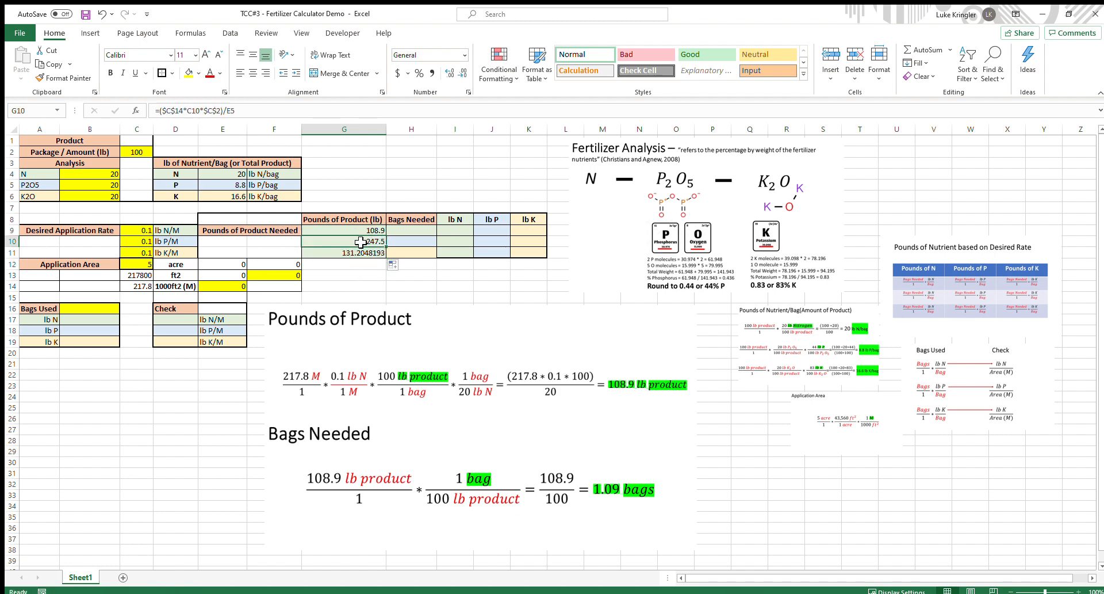
pyautogui.click(195, 110)
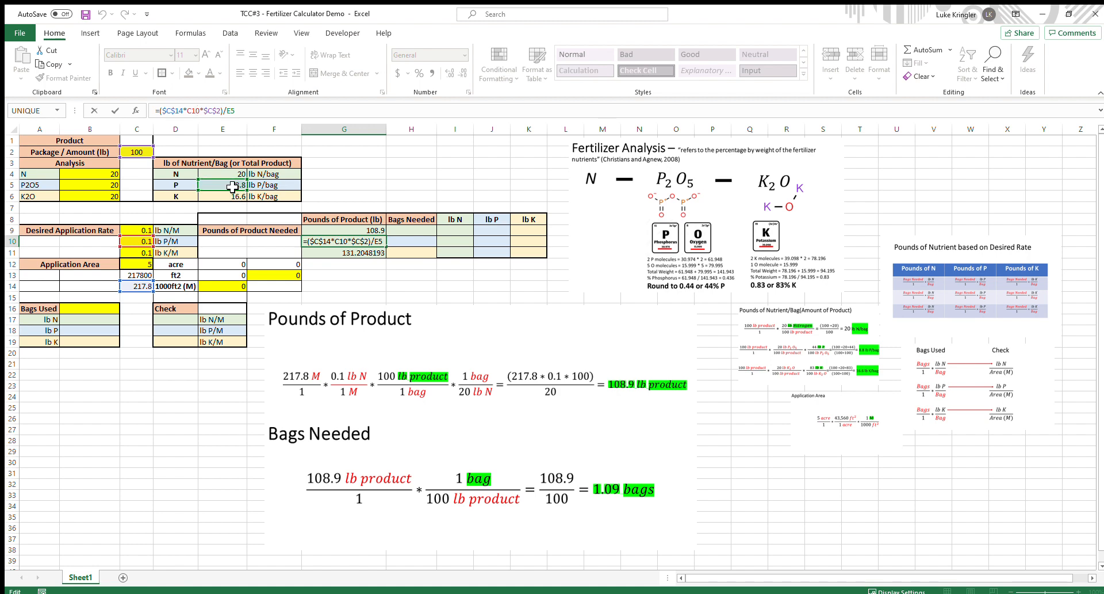
pyautogui.click(325, 253)
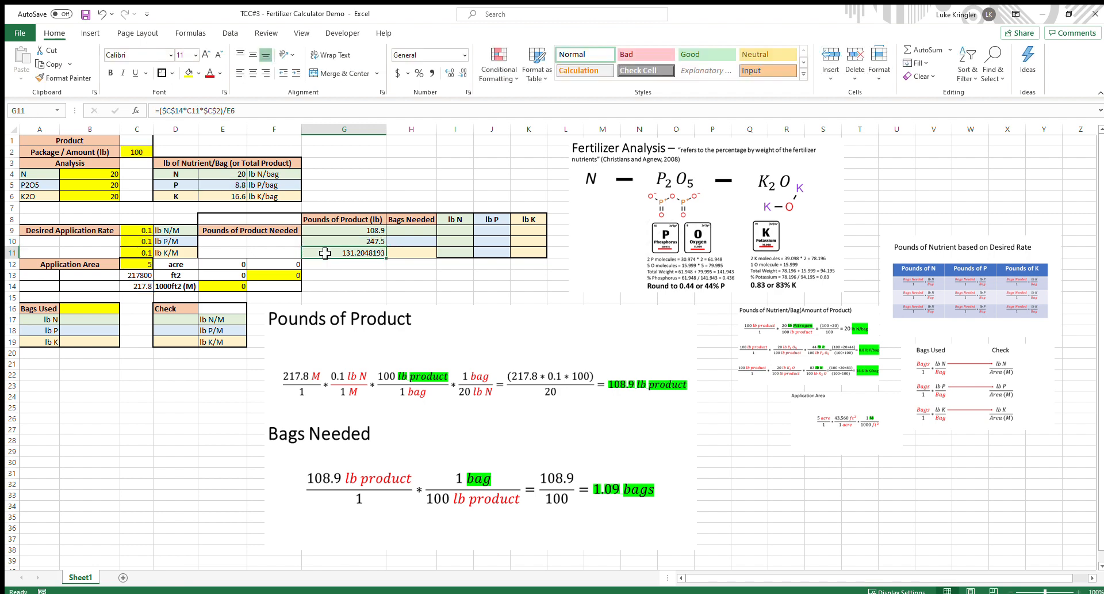
pyautogui.click(216, 111)
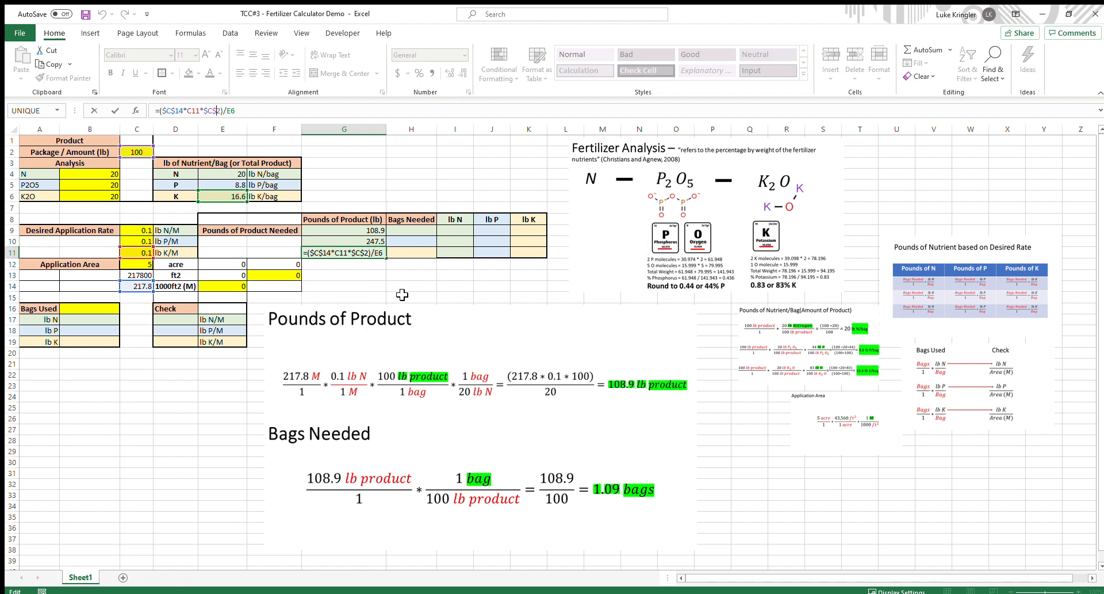
pyautogui.press('Return')
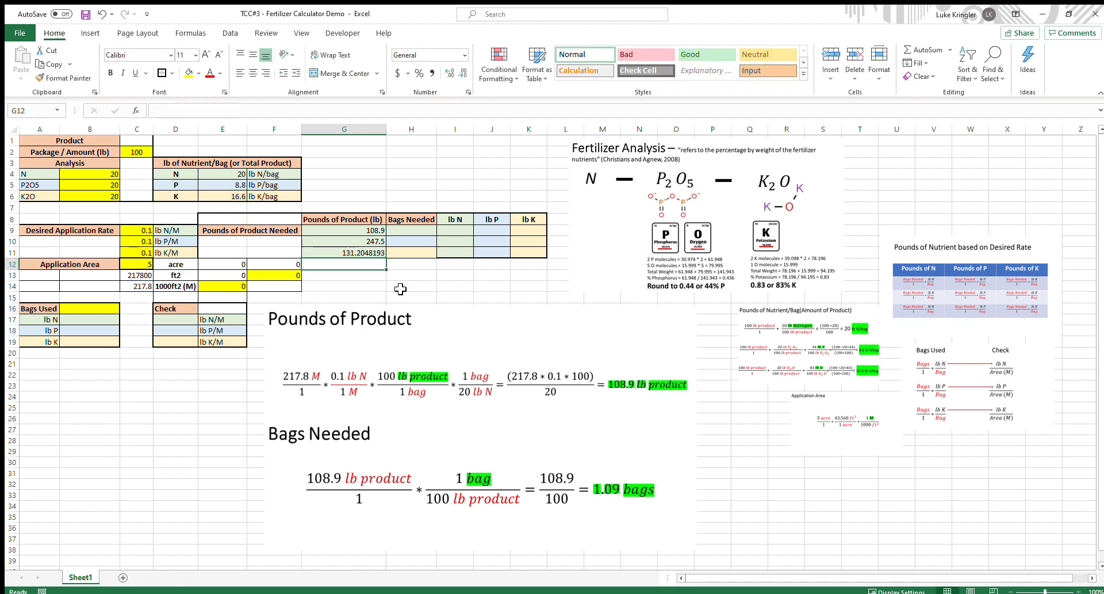
# Recolor the phosphorus row cells G10:H10 with light blue fill and the potassium row cells G11:H11 with light gold fill
pyautogui.moveTo(368, 241); pyautogui.dragTo(424, 237)
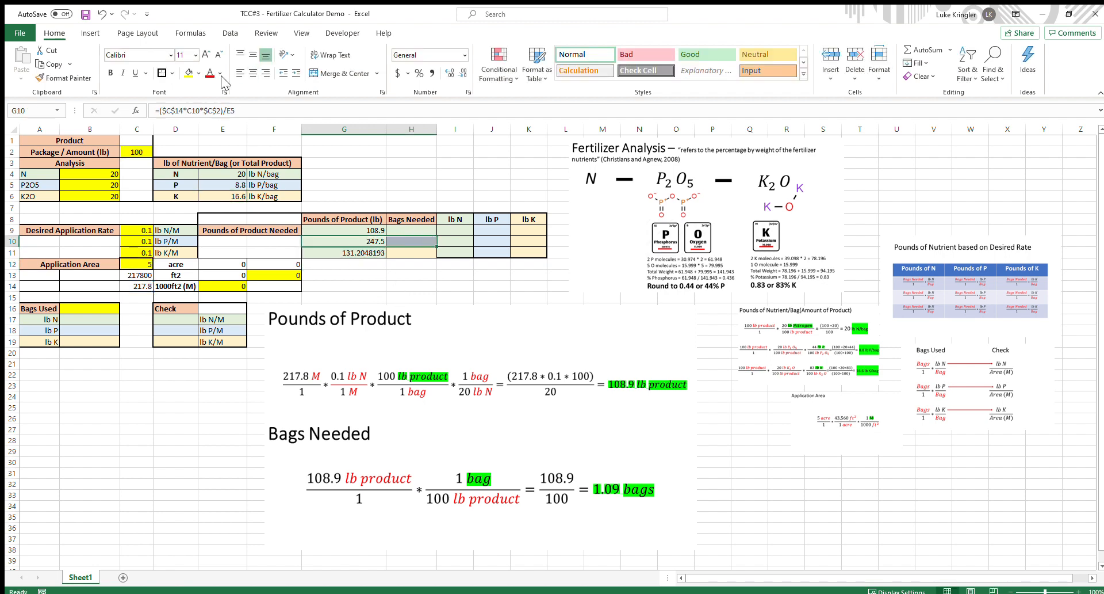
pyautogui.click(199, 73)
pyautogui.click(262, 113)
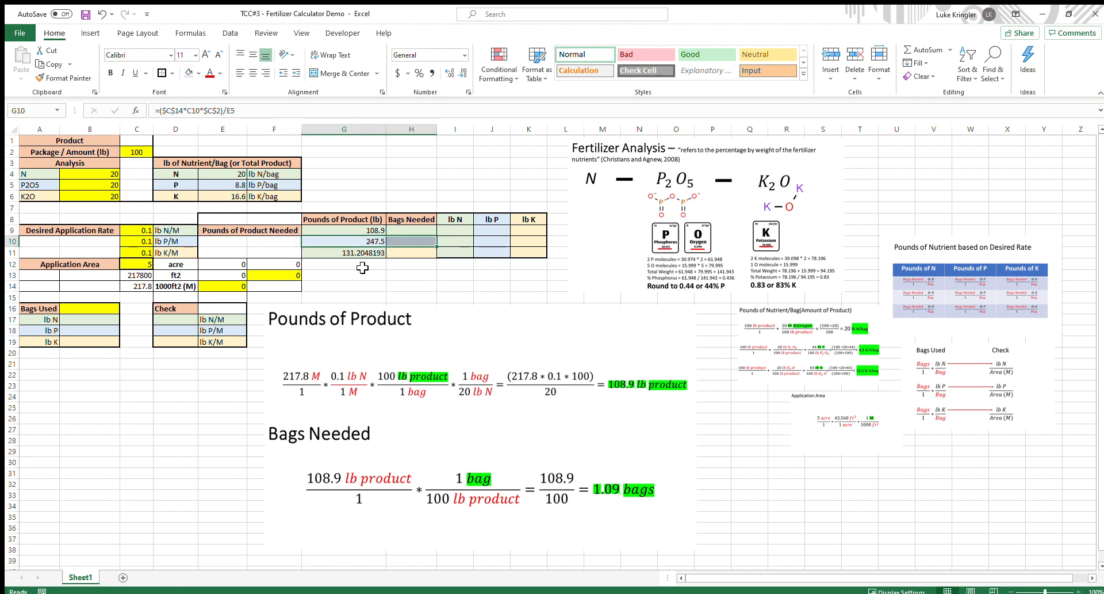
pyautogui.moveTo(345, 253); pyautogui.dragTo(409, 253)
pyautogui.click(199, 74)
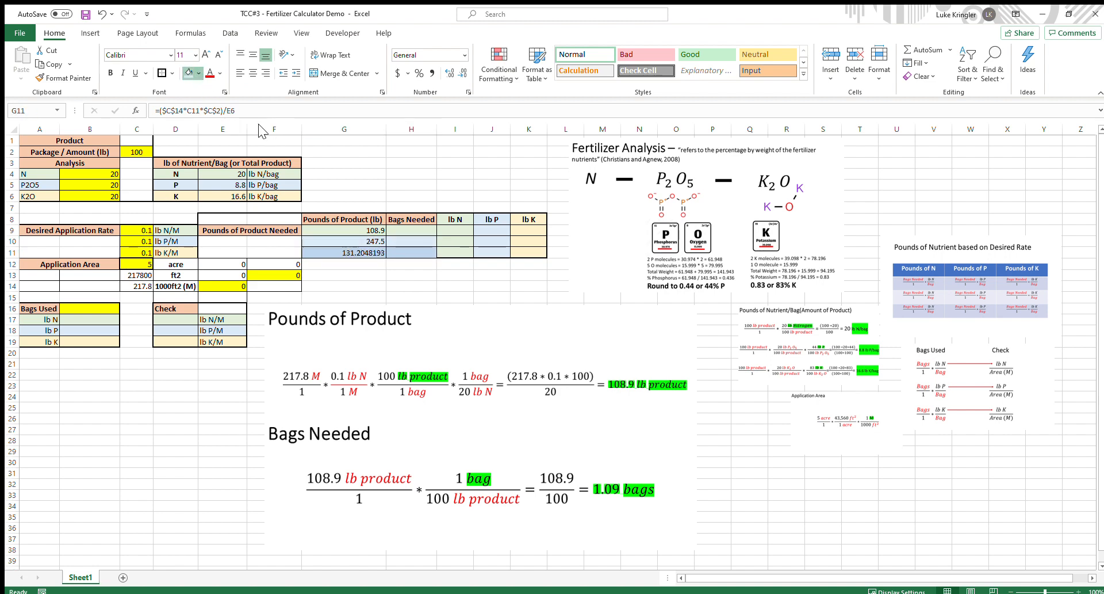
pyautogui.click(252, 112)
pyautogui.click(383, 297)
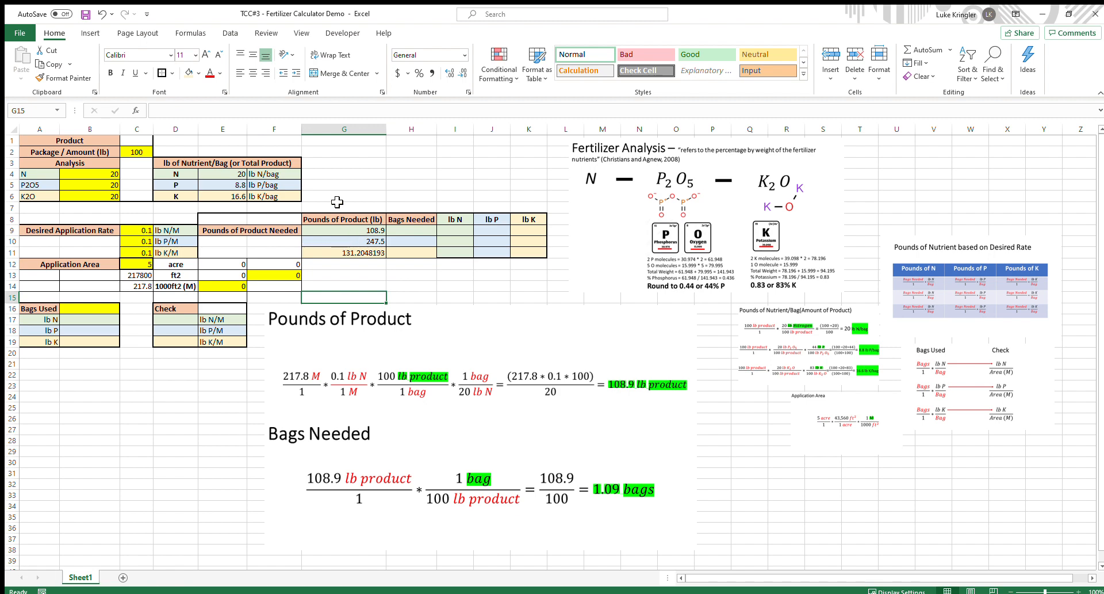
# Enter the nitrogen Bags Needed formula =G9/C2 in cell H9
pyautogui.click(410, 230)
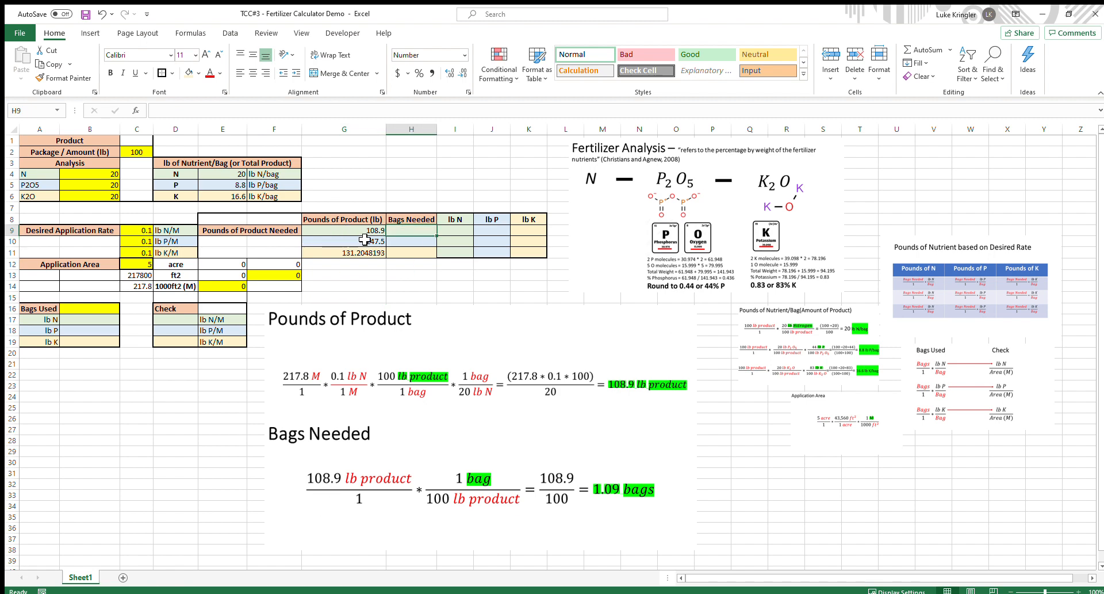
pyautogui.write('=')
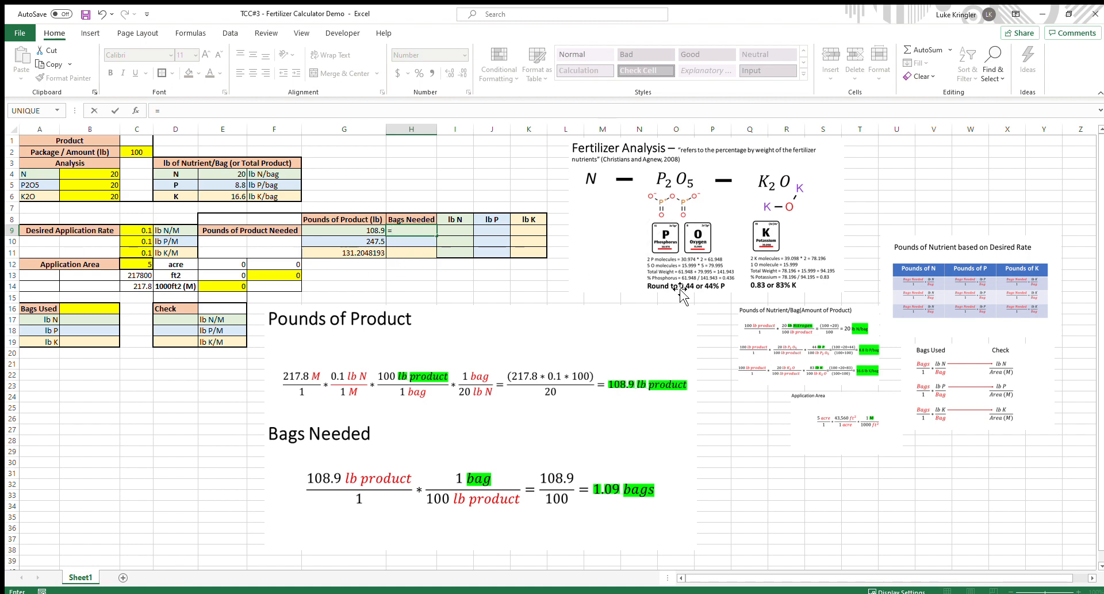
pyautogui.click(379, 236)
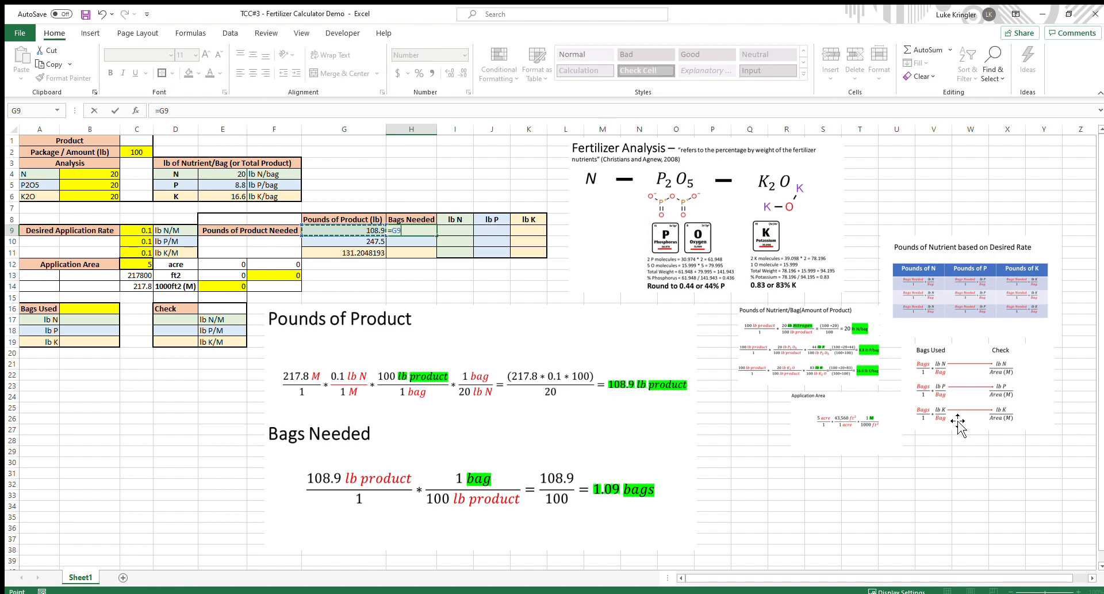
pyautogui.write('/')
pyautogui.click(136, 151)
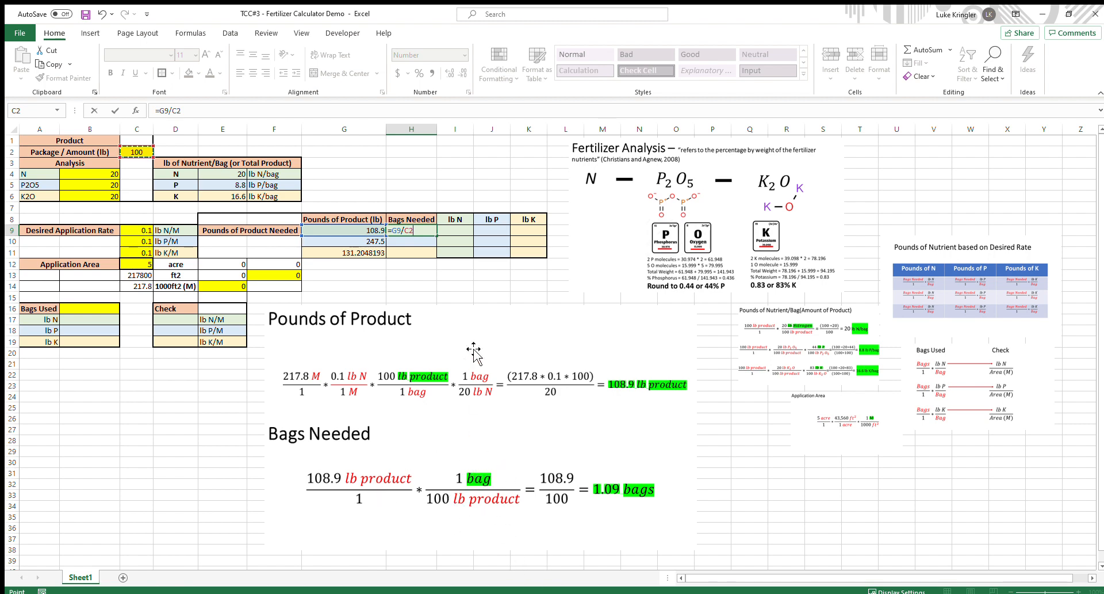
pyautogui.press('Return')
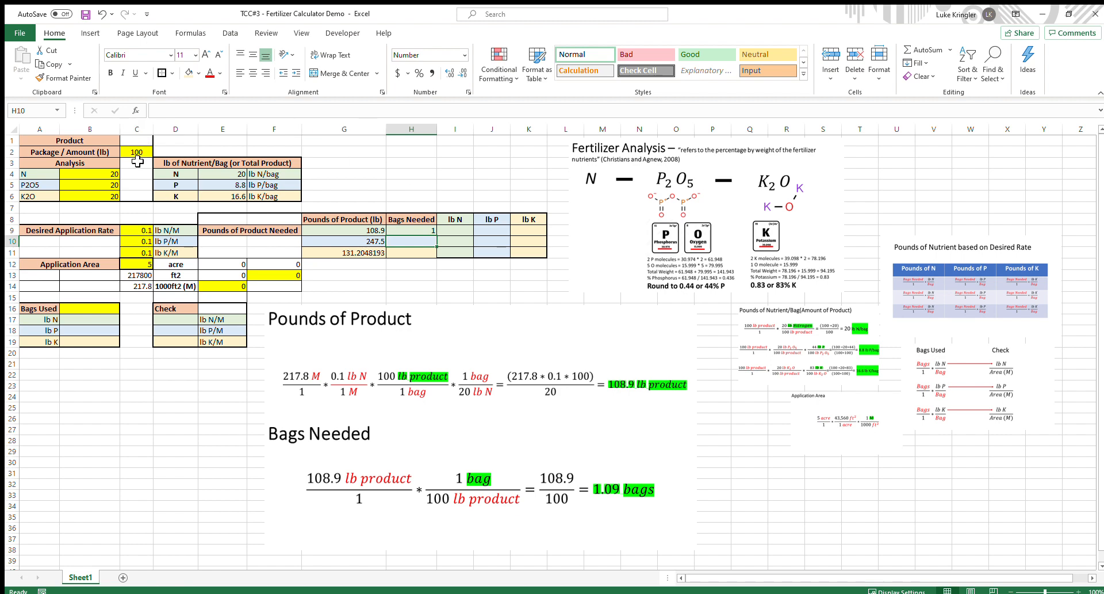
# Show two more decimal places for the Bags Needed value in H9, and remove them again
pyautogui.press('Up')
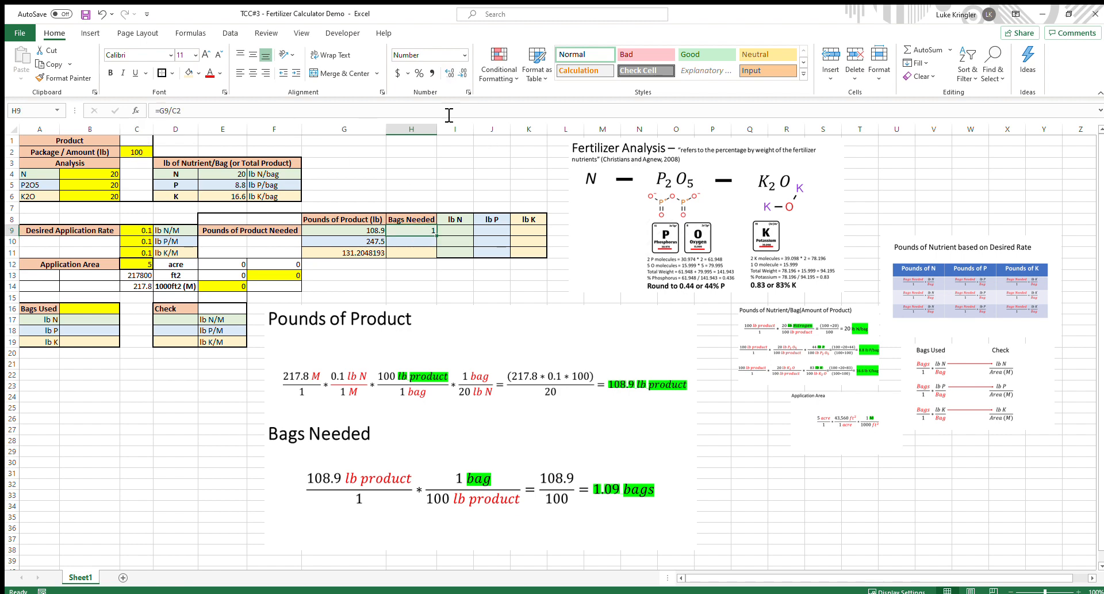
pyautogui.click(449, 73)
pyautogui.click(449, 73)
pyautogui.click(462, 73)
pyautogui.click(462, 73)
# Make the C2 reference absolute in the H9 formula (=G9/$C$2) and fill it down to H11
pyautogui.click(183, 111)
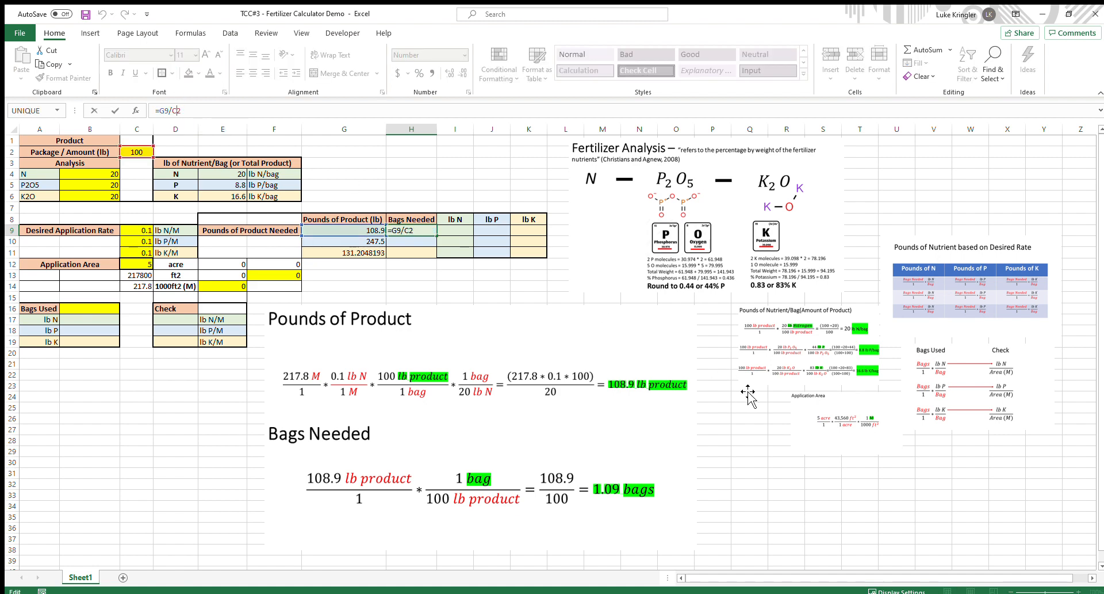
pyautogui.press('F4')
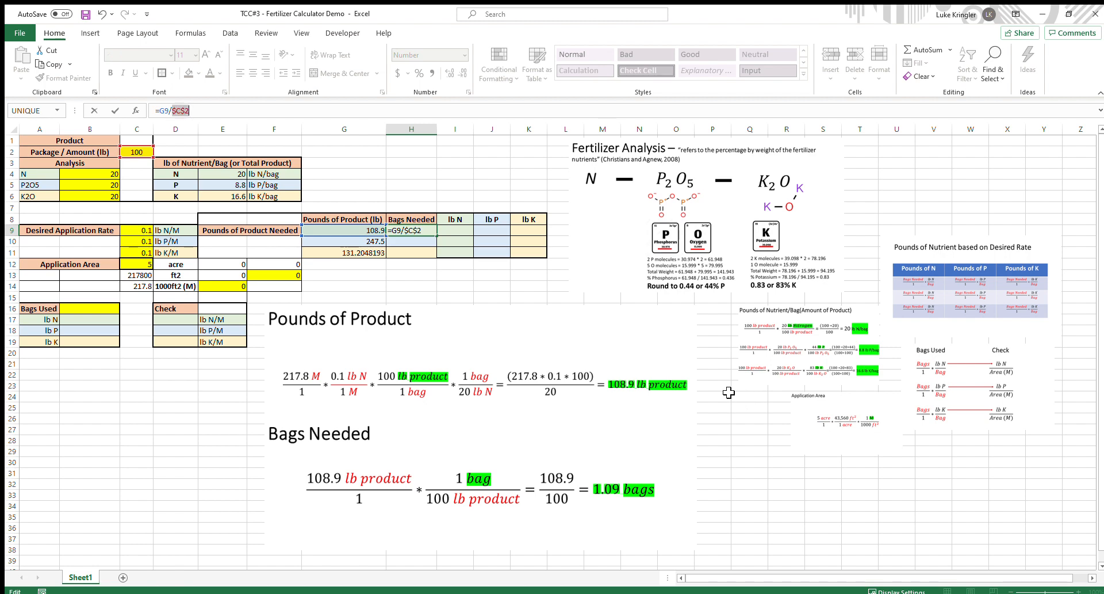
pyautogui.press('Return')
pyautogui.click(435, 233)
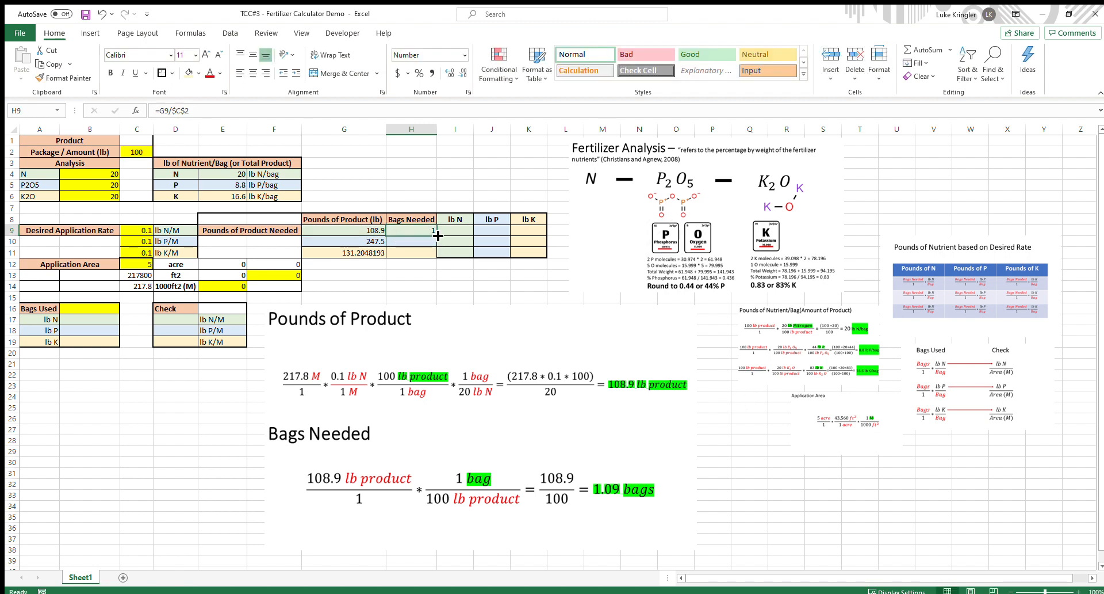
pyautogui.moveTo(438, 236); pyautogui.dragTo(436, 256)
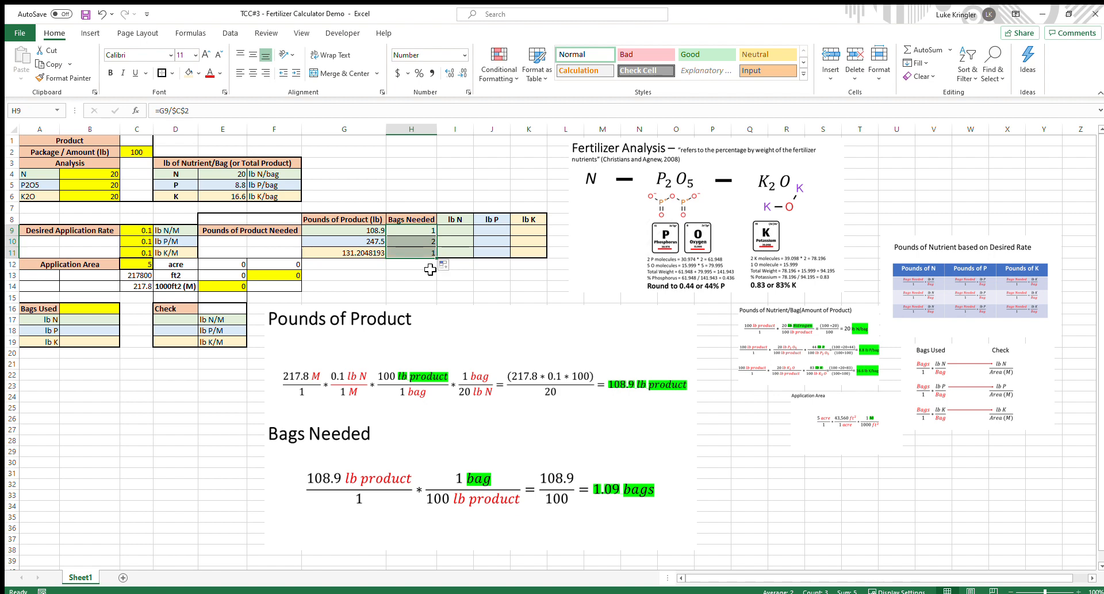
# Check which cells the copied Bags Needed formulas in H10 and H11 refer to
pyautogui.click(425, 242)
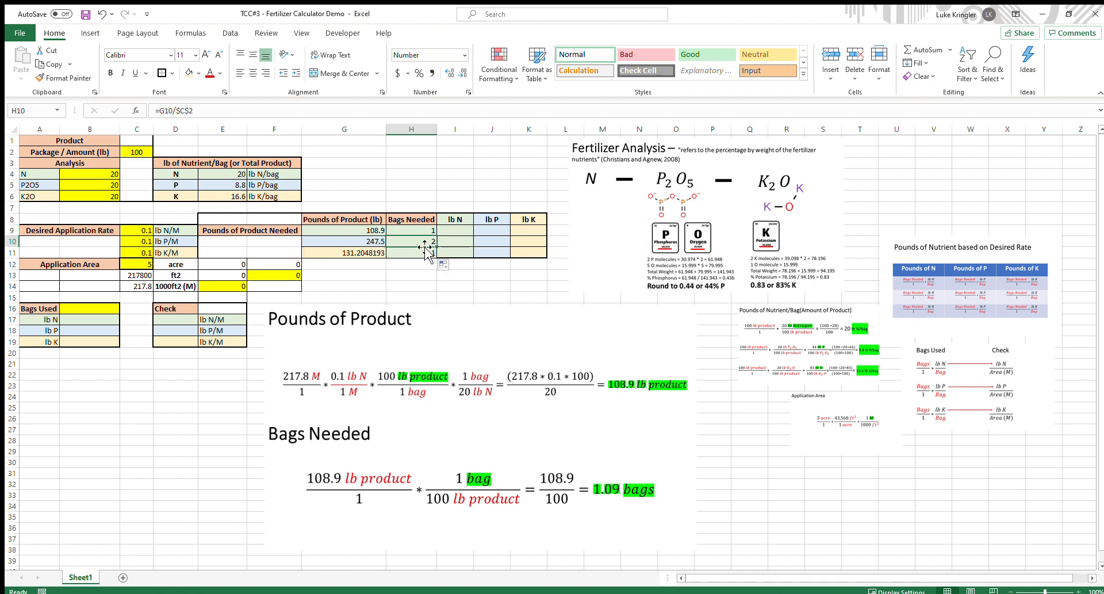
pyautogui.click(166, 110)
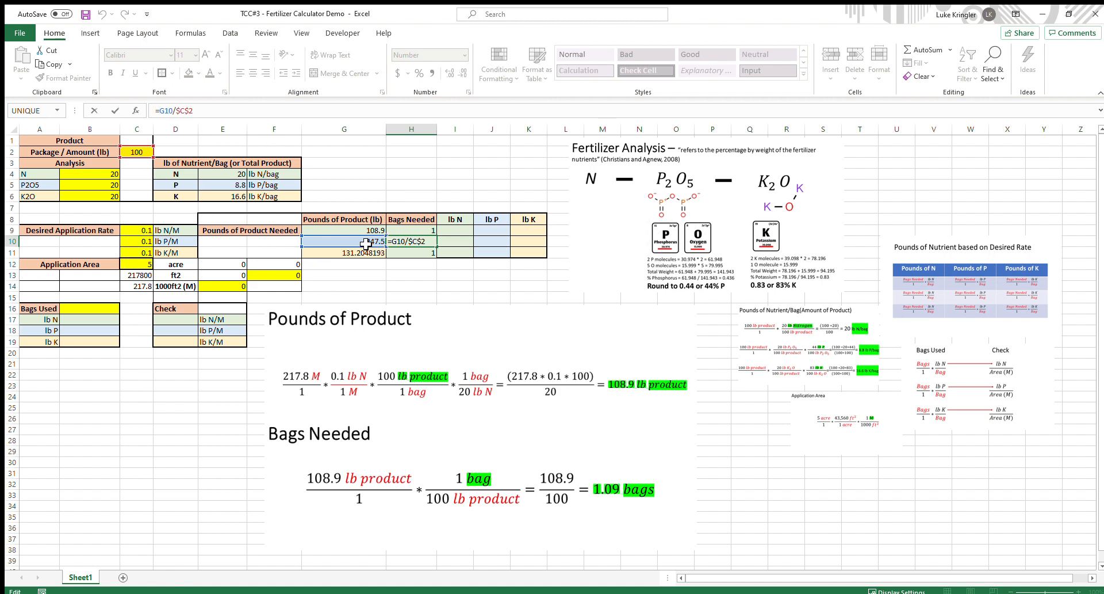
pyautogui.press('Return')
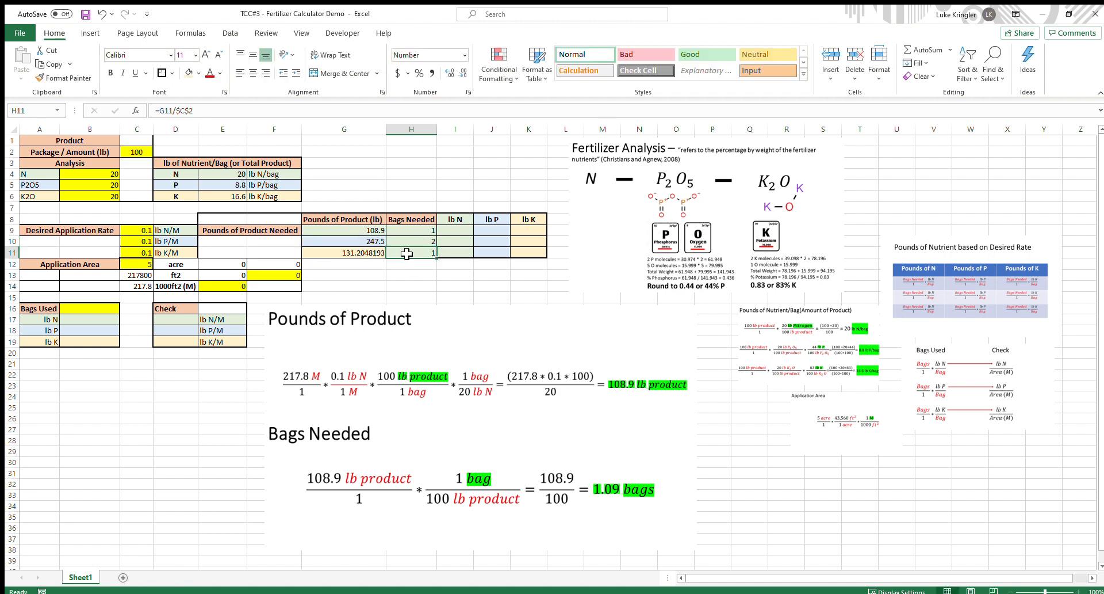
pyautogui.press('F2')
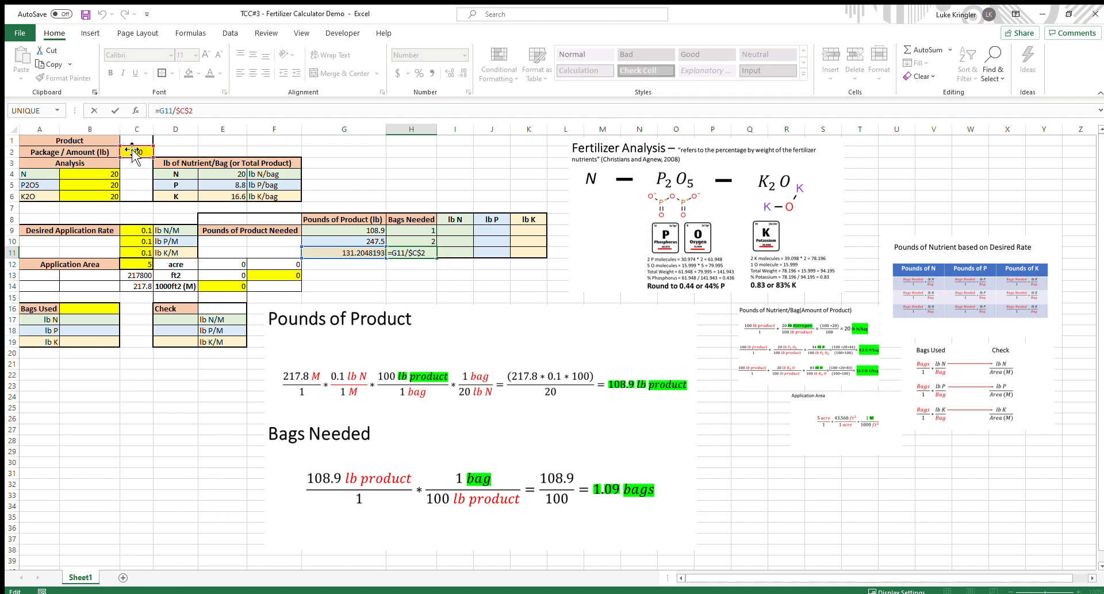
pyautogui.press('Return')
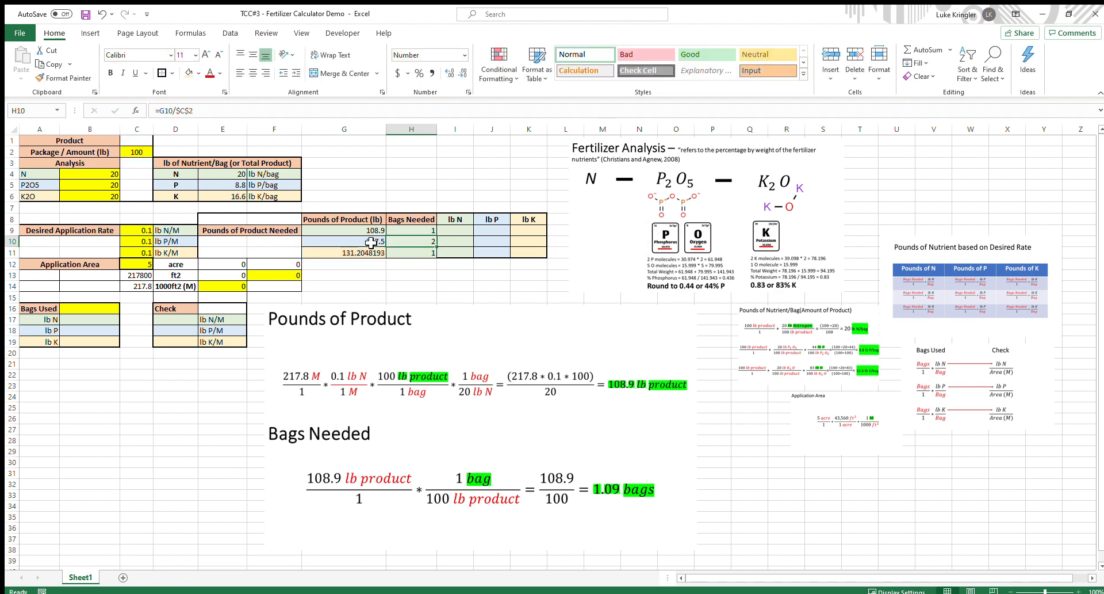
# Check which cells the Pounds of Product formulas in G10 and G11 refer to
pyautogui.moveTo(357, 241); pyautogui.dragTo(414, 241)
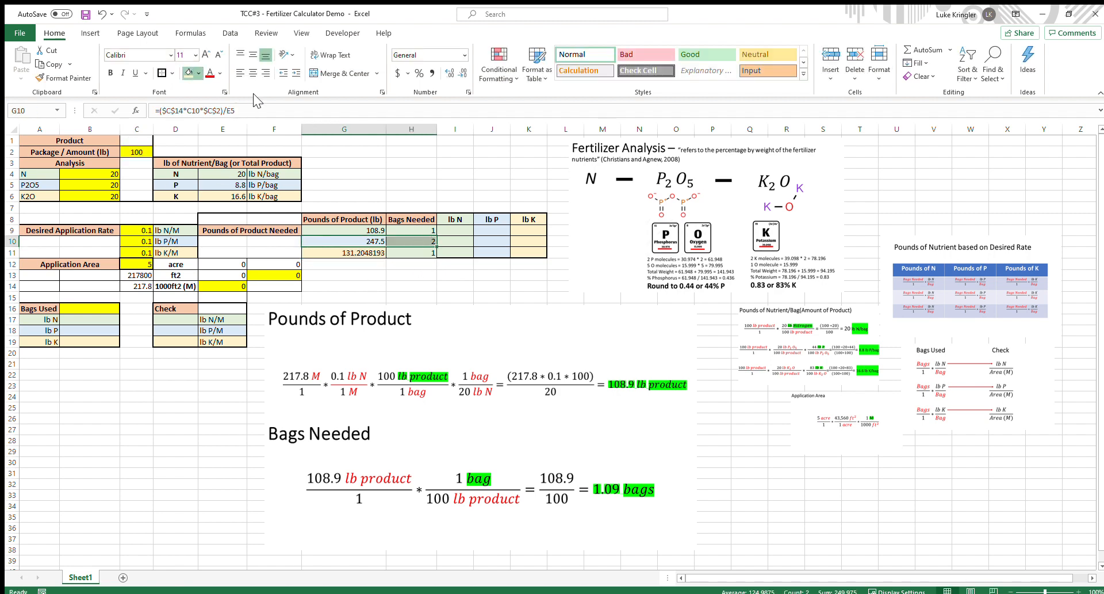
pyautogui.click(263, 115)
pyautogui.moveTo(376, 253); pyautogui.dragTo(409, 253)
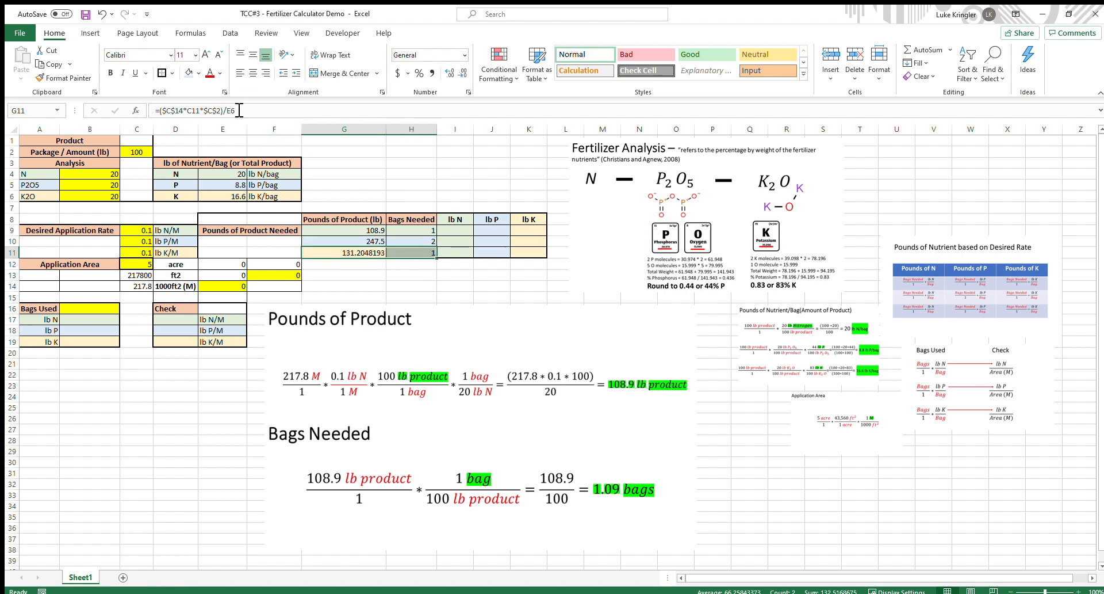
pyautogui.click(198, 73)
pyautogui.click(254, 115)
pyautogui.click(397, 275)
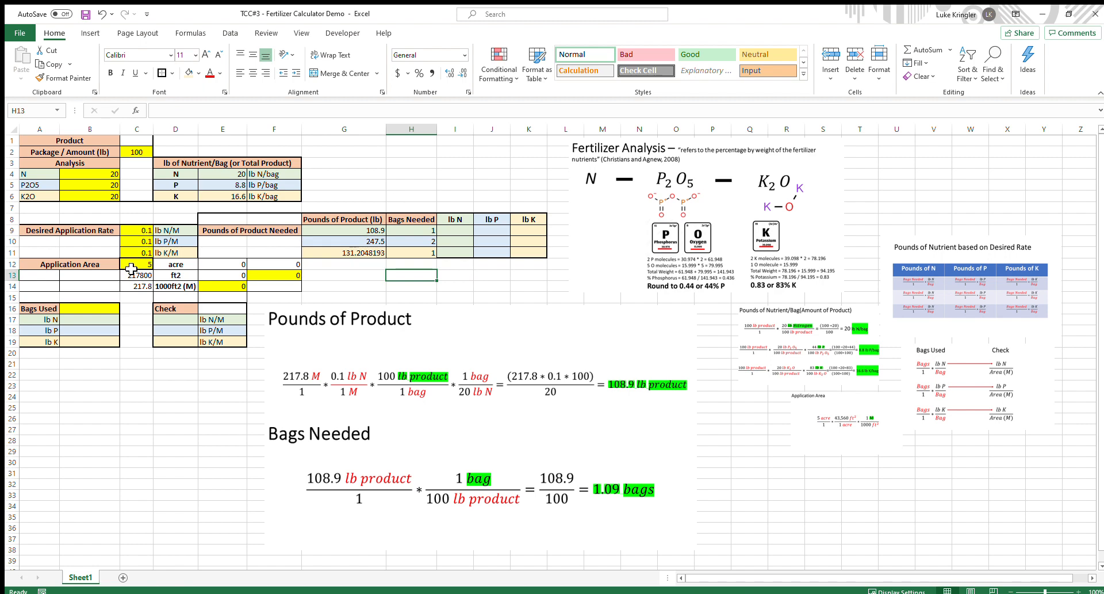
# Shrink the Pounds of Product picture and return it among the reference images, then place the Pounds of Nutrient picture below the calculator, enlarged
pyautogui.click(275, 309)
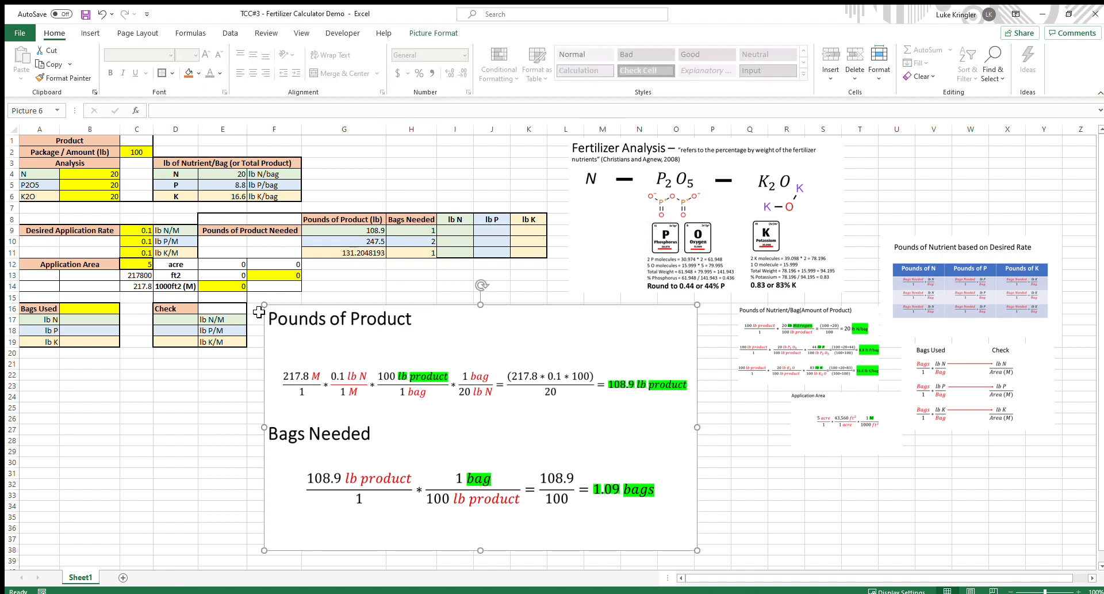
pyautogui.moveTo(263, 308); pyautogui.dragTo(589, 453)
pyautogui.moveTo(628, 505); pyautogui.dragTo(1002, 199)
pyautogui.moveTo(961, 277); pyautogui.dragTo(343, 343)
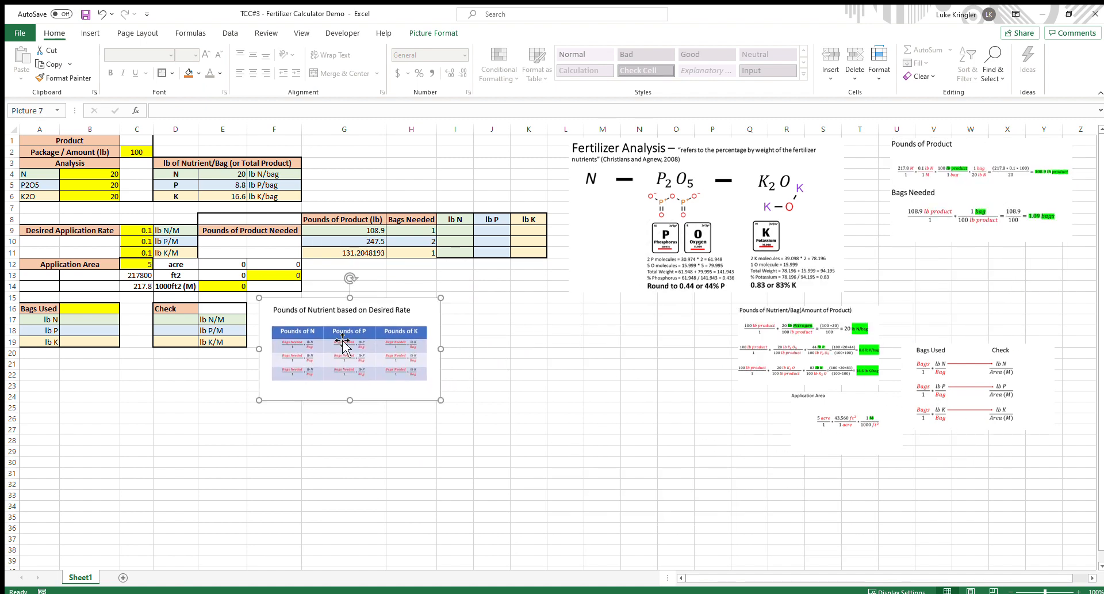
pyautogui.moveTo(442, 400); pyautogui.dragTo(679, 561)
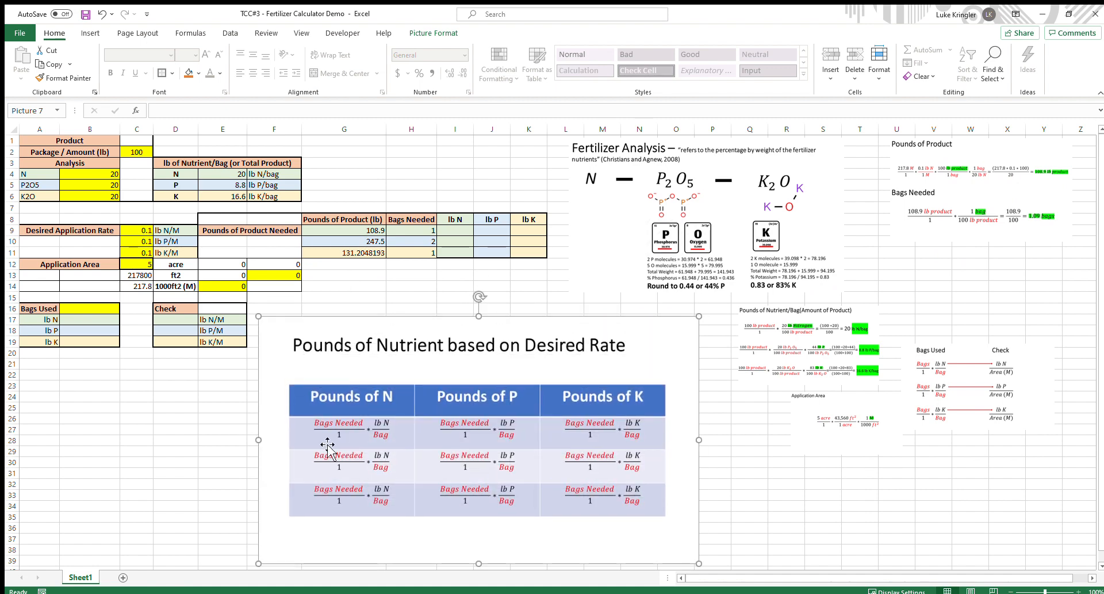
# Enter the lb N formula =H9*E4 in cell I9 for the nitrogen rate row
pyautogui.click(453, 230)
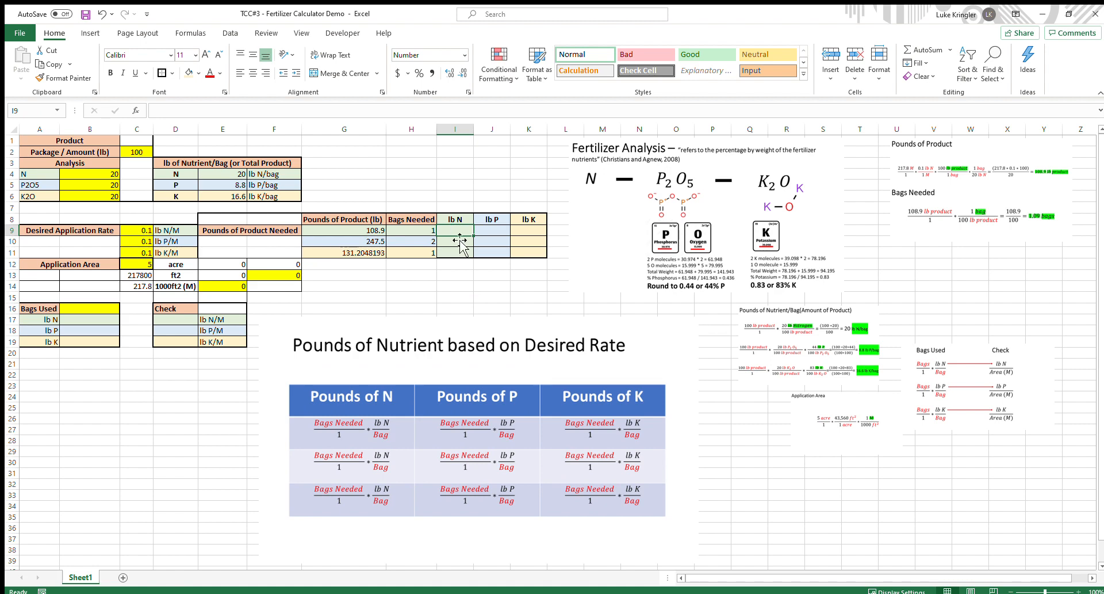
pyautogui.write('=')
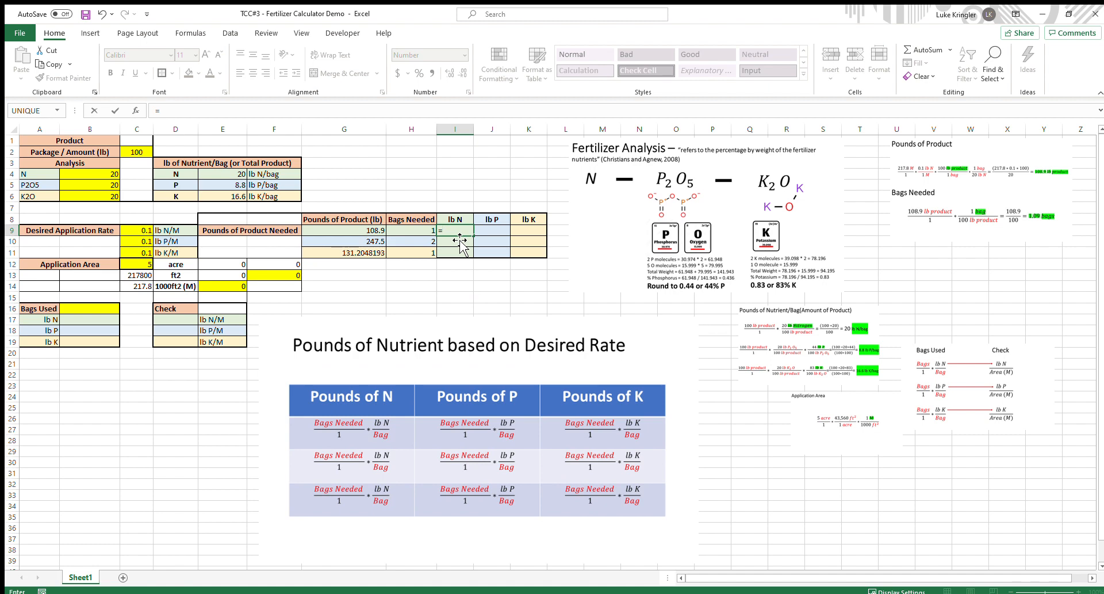
pyautogui.click(418, 233)
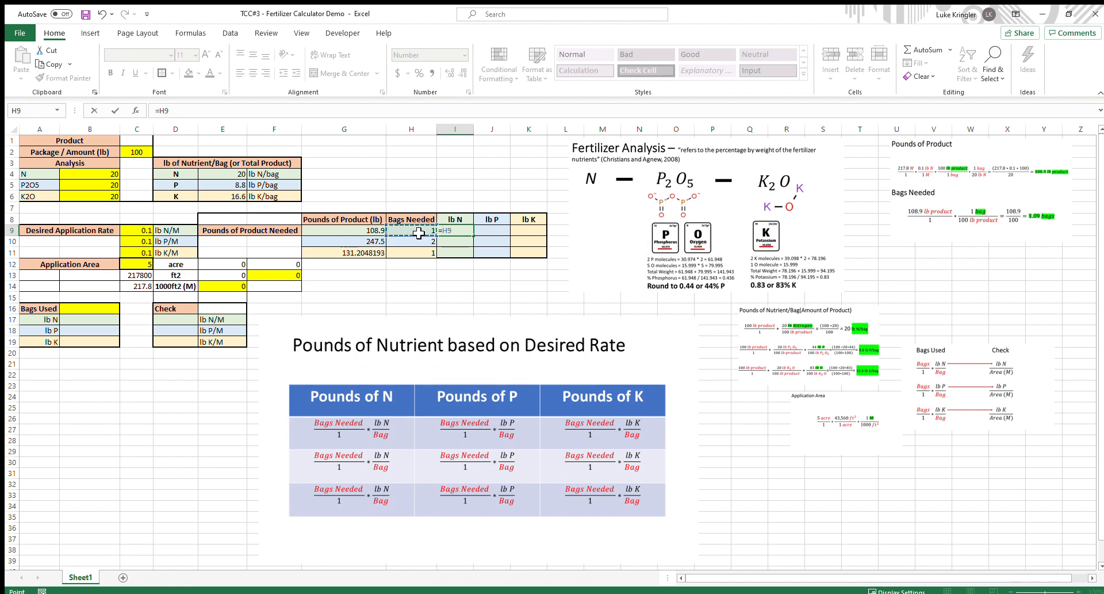
pyautogui.write('*')
pyautogui.click(230, 176)
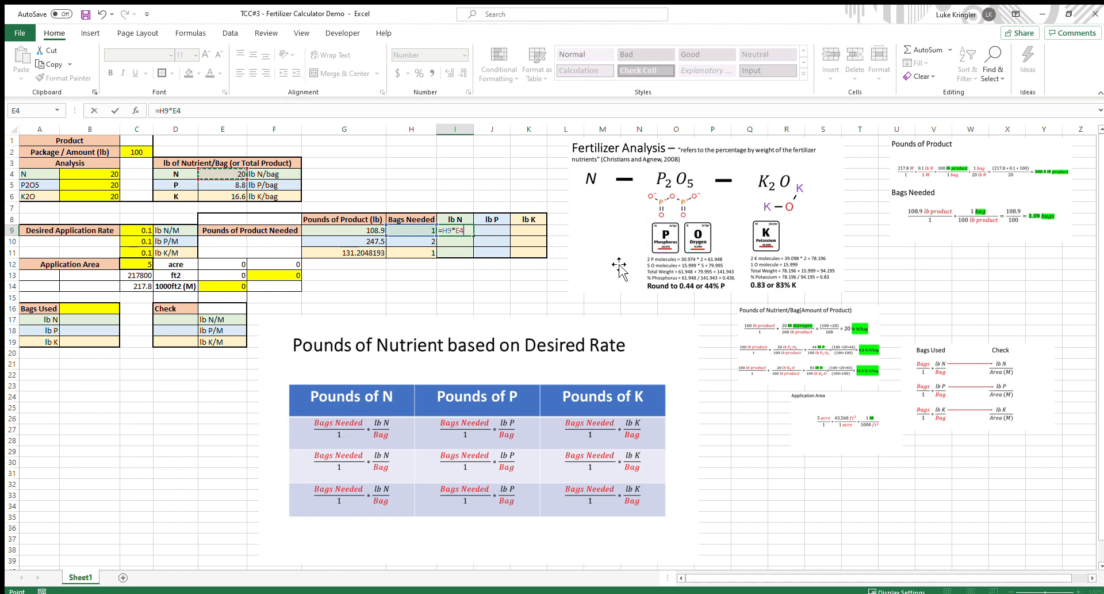
pyautogui.press('Return')
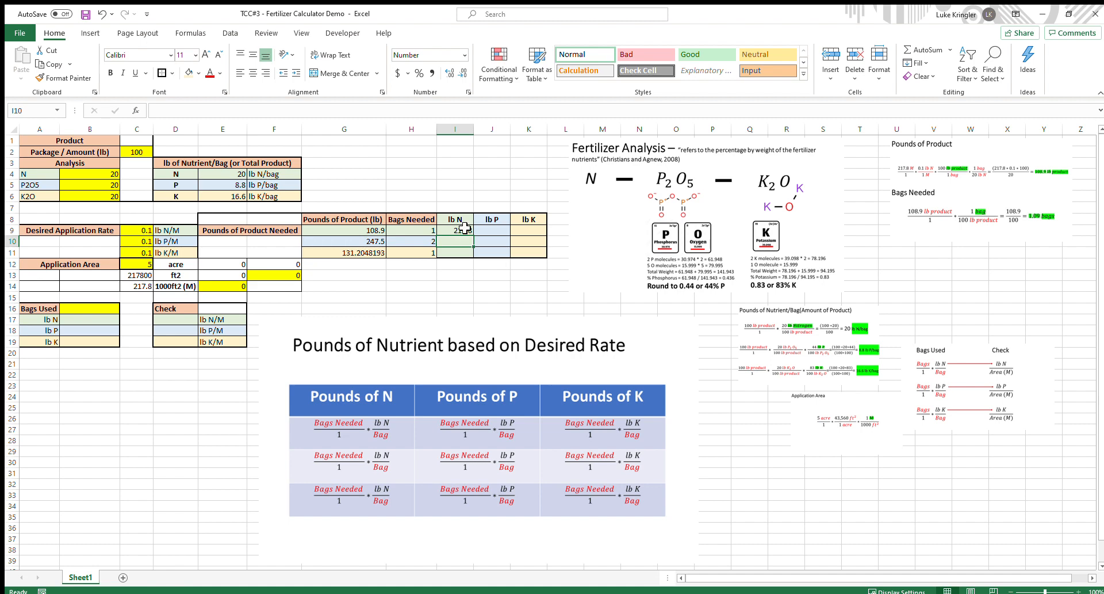
# Show more decimal places for the Bags Needed value in H9, and return it to whole numbers
pyautogui.click(429, 228)
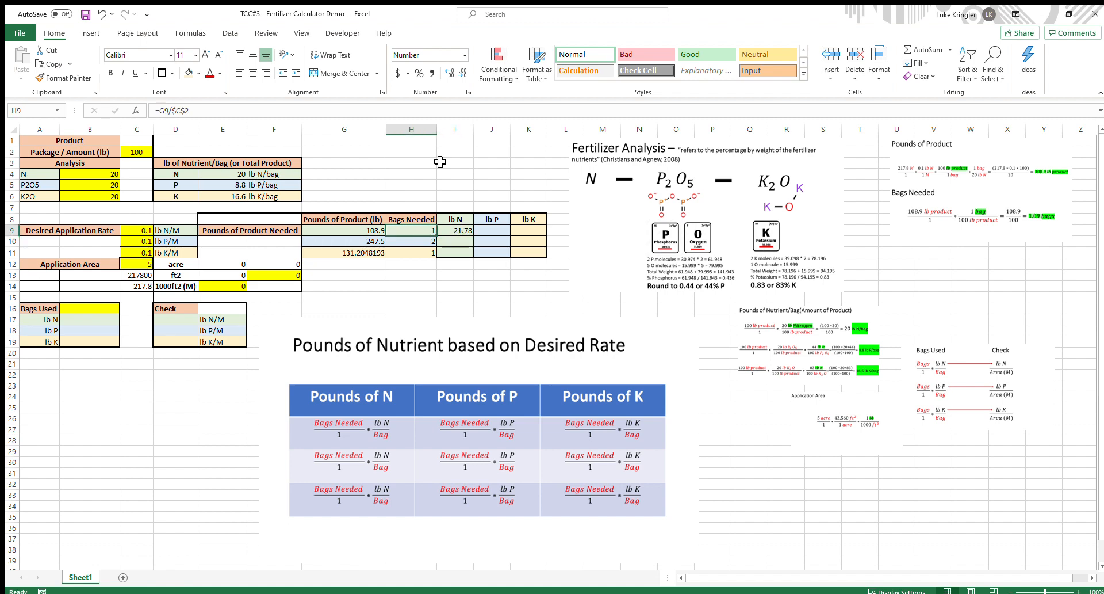
pyautogui.click(448, 74)
pyautogui.click(447, 74)
pyautogui.click(459, 72)
pyautogui.click(459, 71)
pyautogui.click(458, 72)
# Enter the lb P formula =H9*E5 in cell J9 for the nitrogen rate row
pyautogui.click(495, 233)
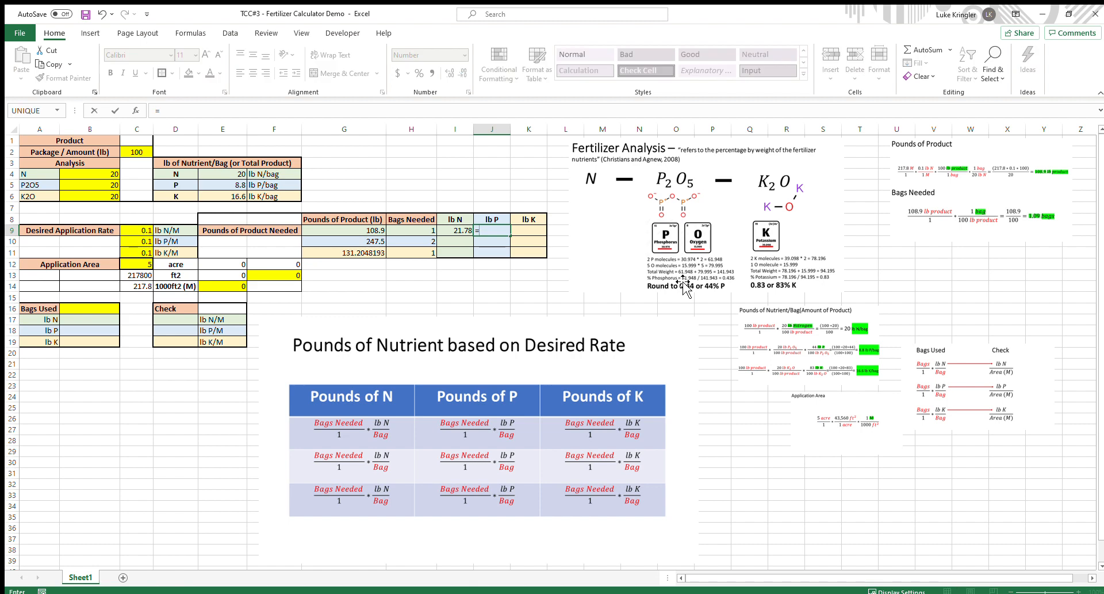
pyautogui.click(415, 232)
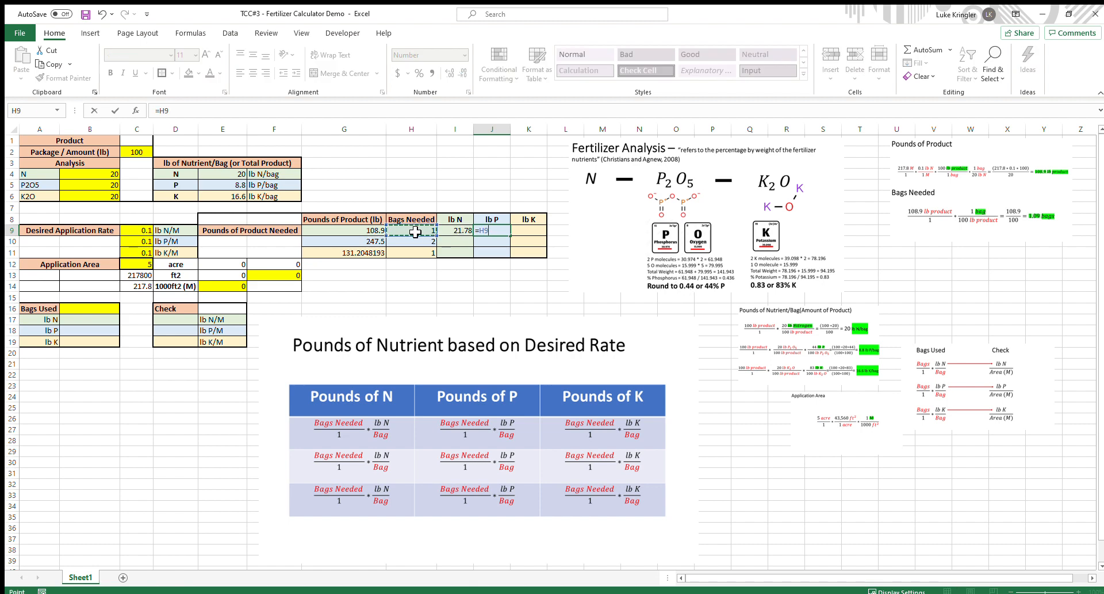
pyautogui.write('*')
pyautogui.click(233, 186)
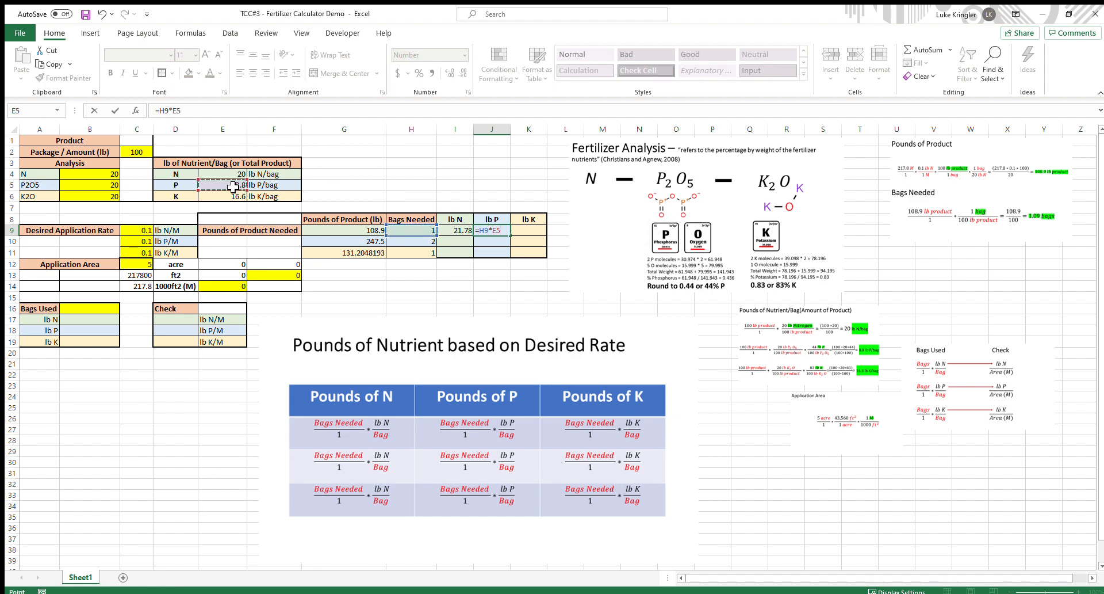
pyautogui.press('Return')
# Enter the lb K formula =H9*E6 in cell K9 for the nitrogen rate row
pyautogui.click(531, 230)
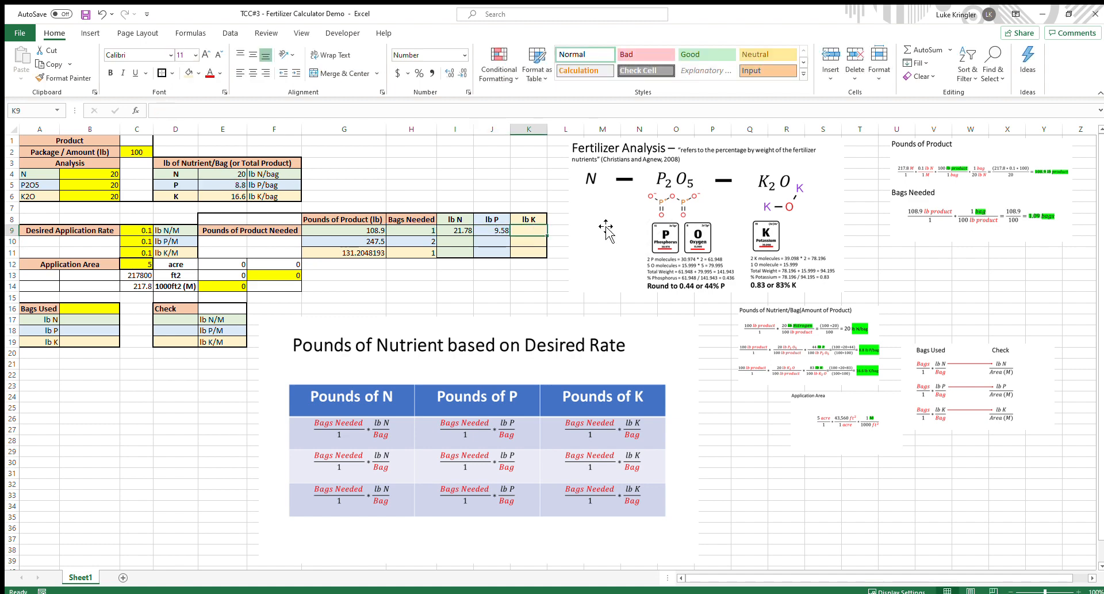
pyautogui.write('=')
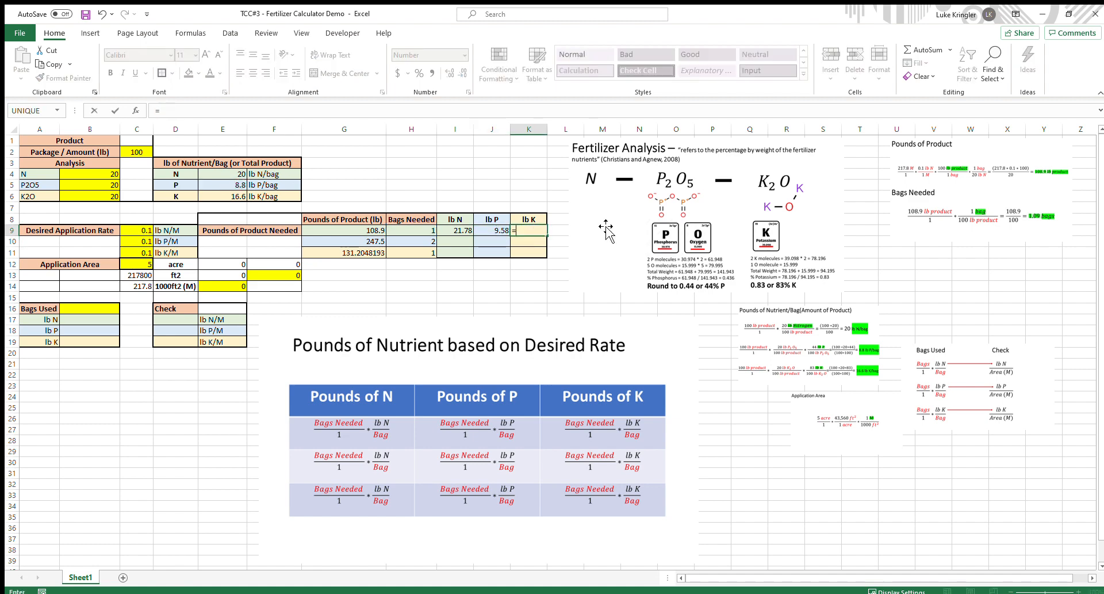
pyautogui.click(422, 232)
pyautogui.write('*')
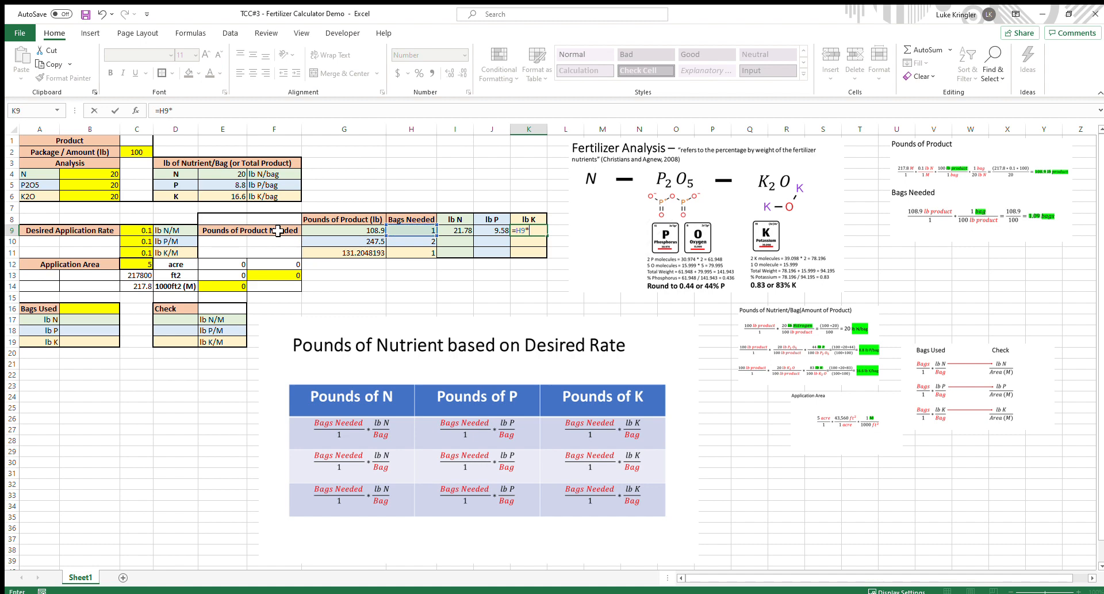
pyautogui.click(223, 196)
pyautogui.press('Return')
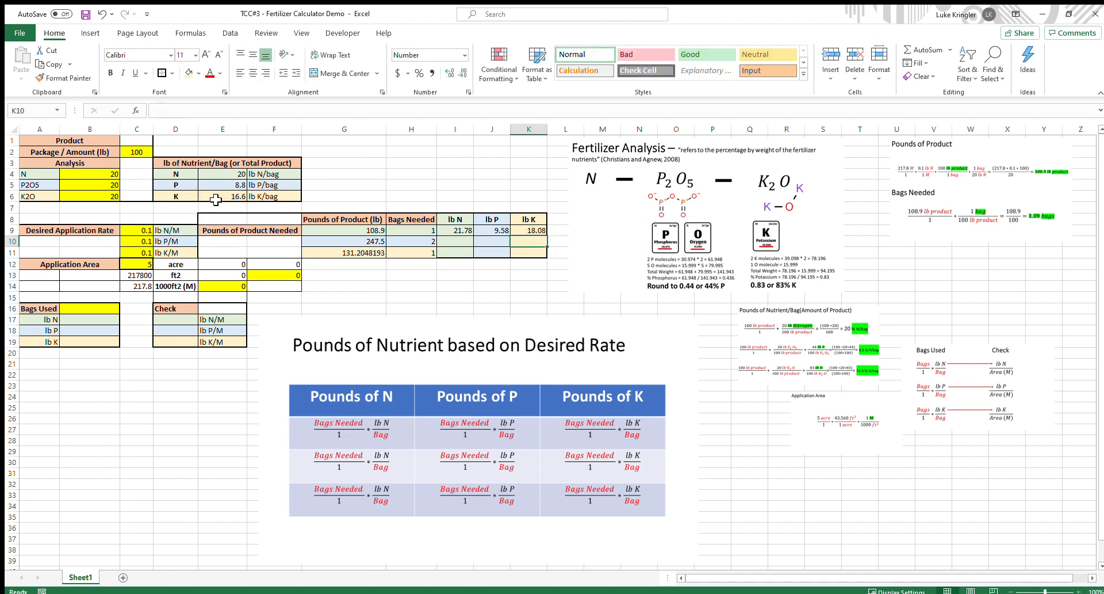
# Enter the lb N formula =H10*E4 in cell I10 for the phosphorus rate row
pyautogui.click(467, 241)
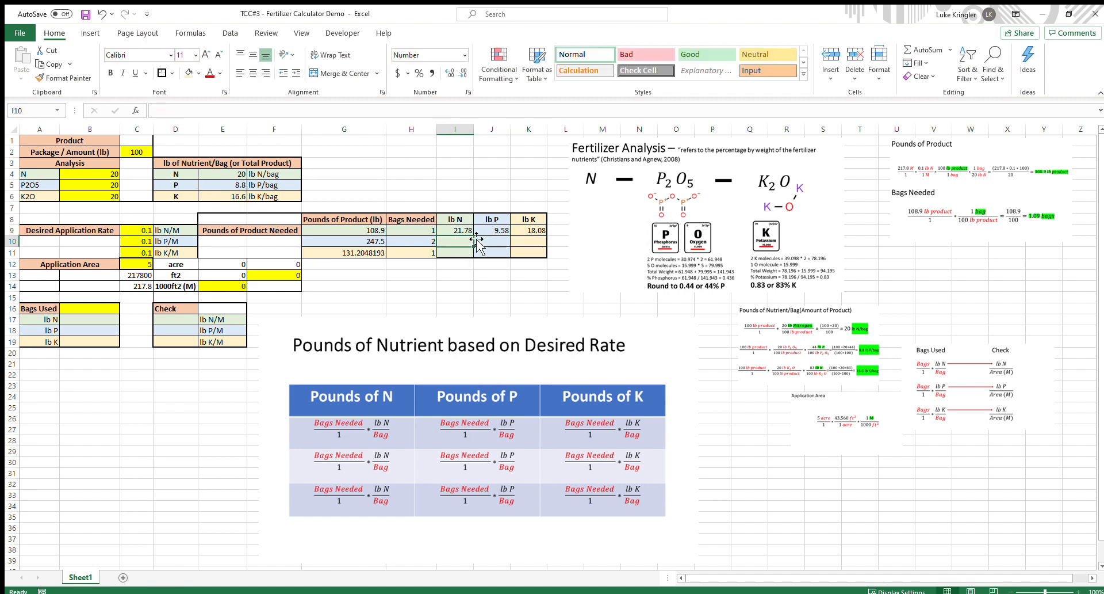
pyautogui.write('=')
pyautogui.click(419, 243)
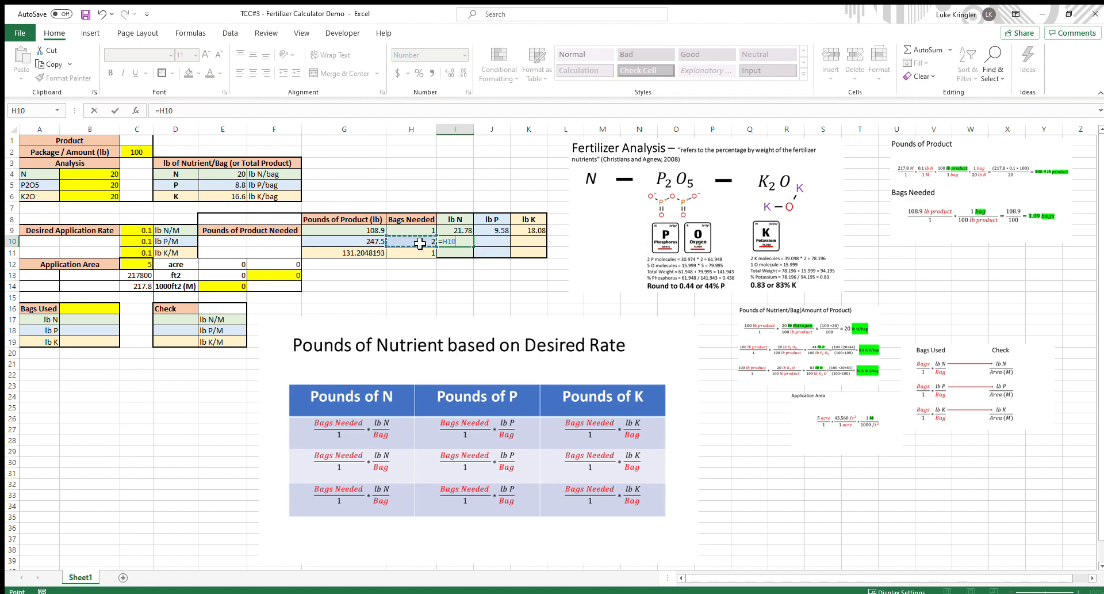
pyautogui.write('*')
pyautogui.click(242, 174)
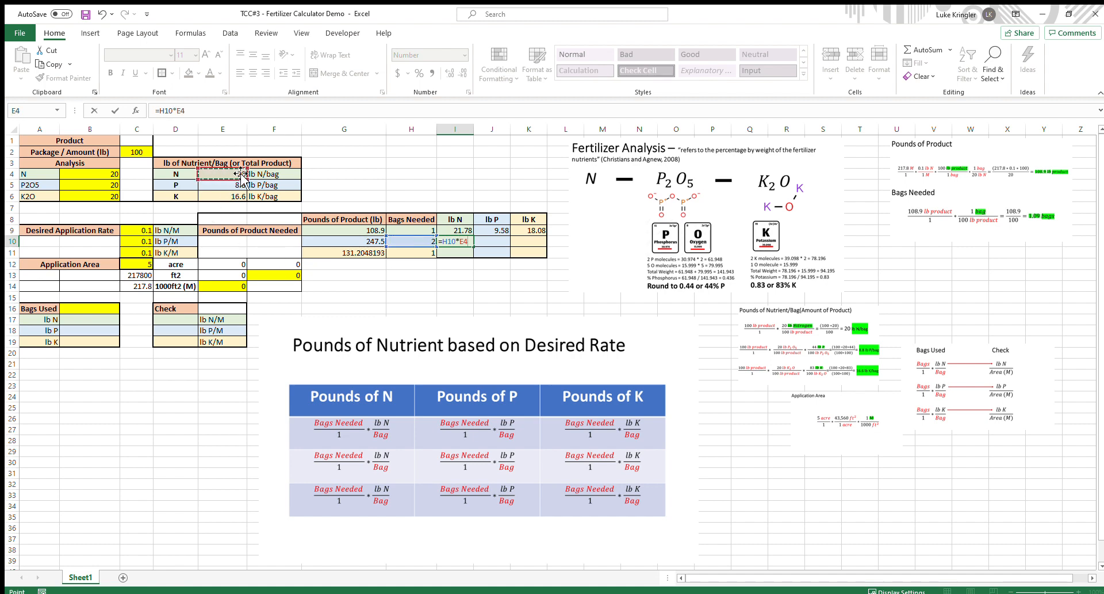
pyautogui.press('Return')
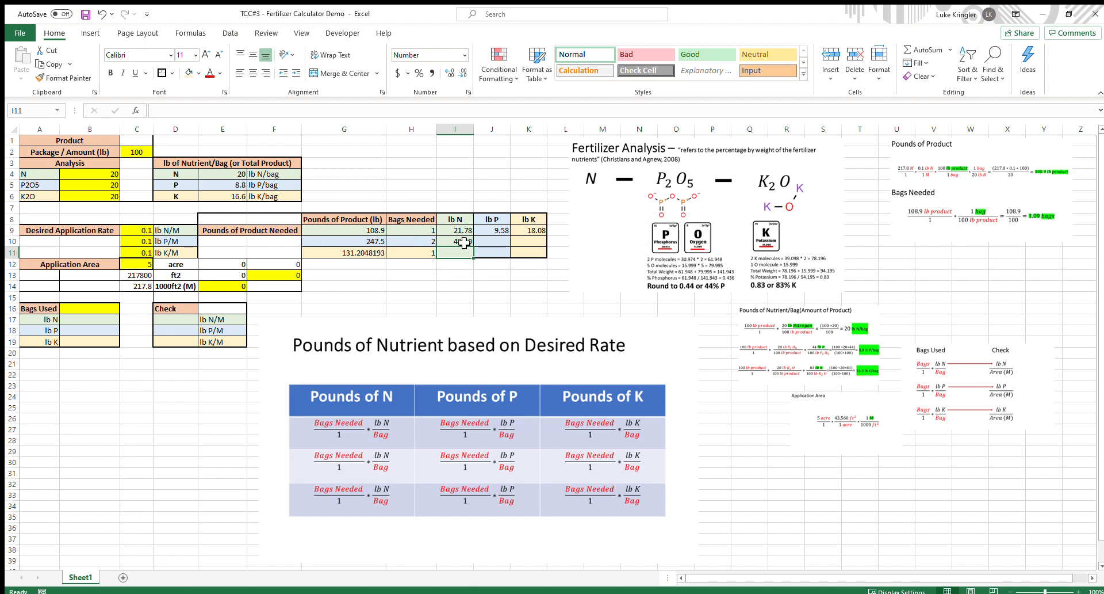
# Enter the lb P formula =H10*E5 in cell J10 for the phosphorus rate row
pyautogui.click(496, 242)
pyautogui.write('=')
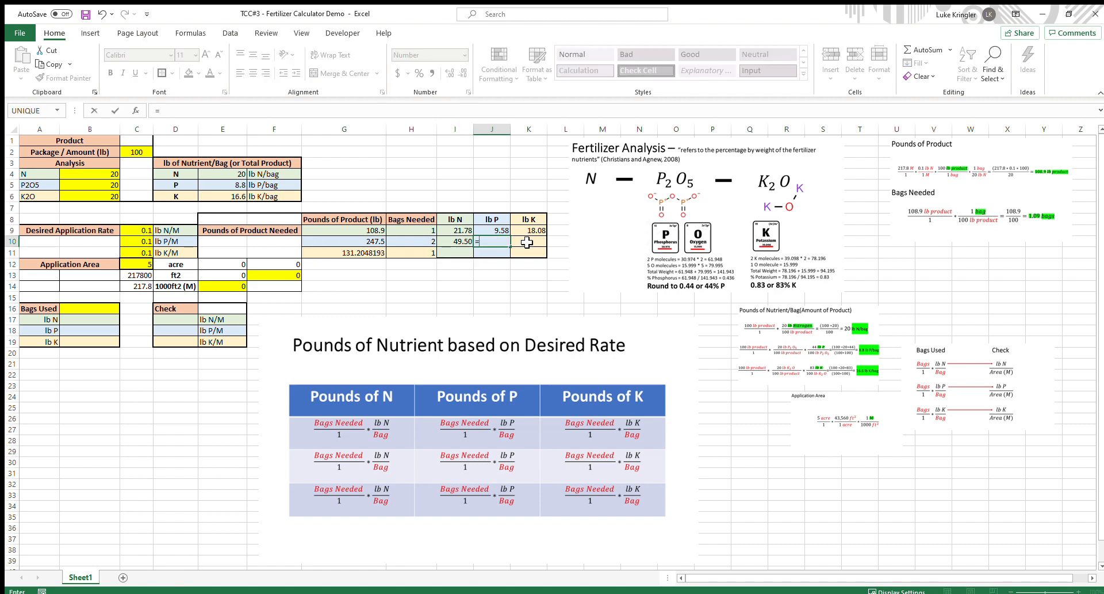
pyautogui.click(417, 241)
pyautogui.write('*')
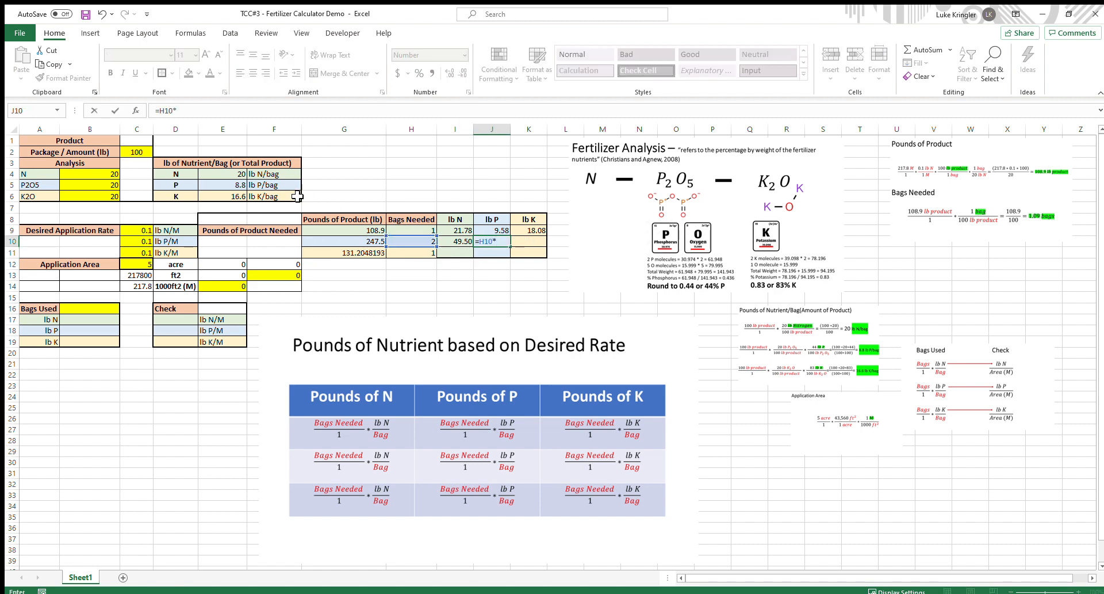
pyautogui.click(221, 184)
pyautogui.press('Return')
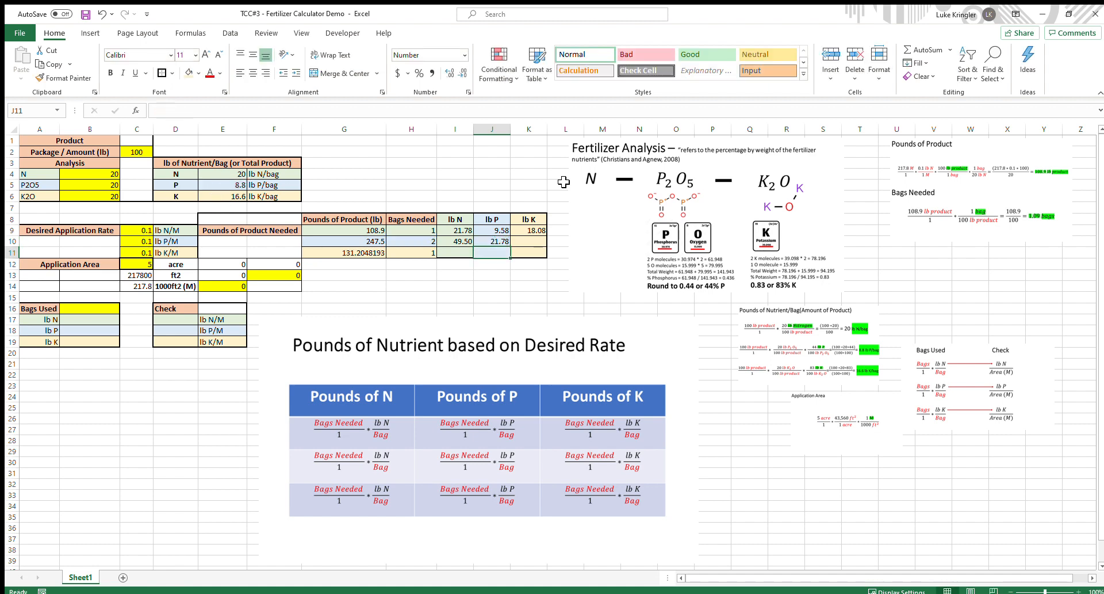
# Enter the lb K formula =H10*E6 in cell K10 for the phosphorus rate row
pyautogui.click(535, 243)
pyautogui.write('=')
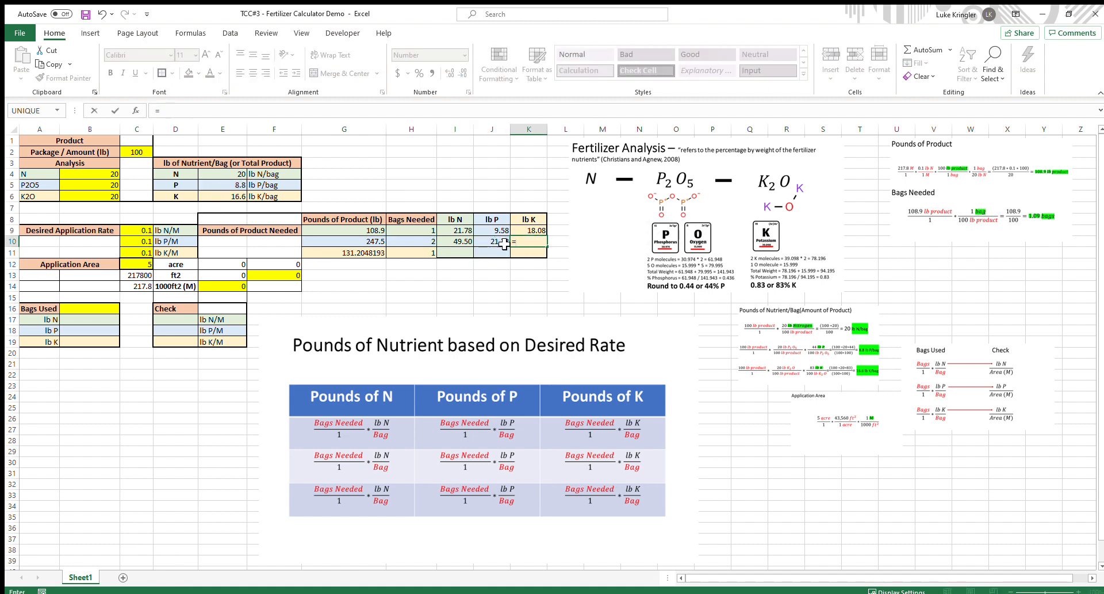
pyautogui.click(410, 243)
pyautogui.write('*')
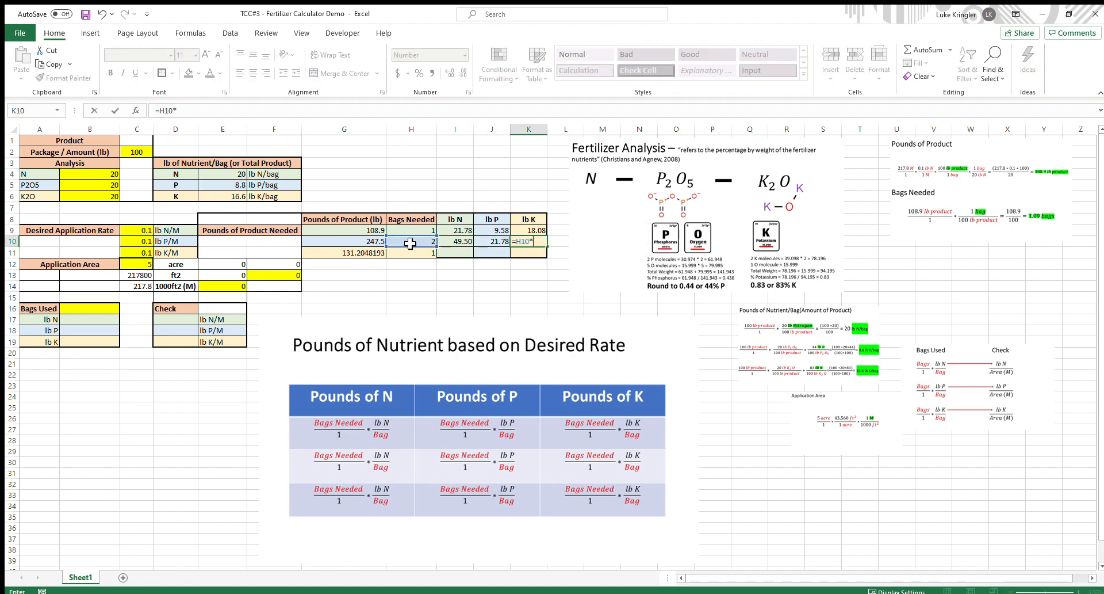
pyautogui.click(239, 196)
pyautogui.press('Return')
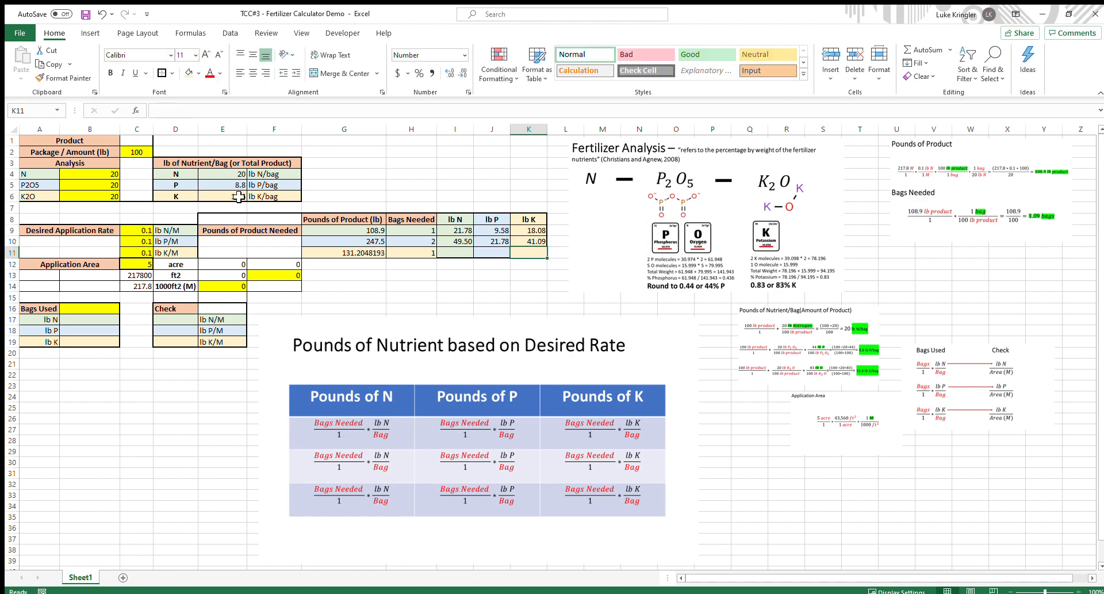
# Enter the formula =H11*E6 in the lb N cell I11 of the potassium rate row
pyautogui.click(469, 256)
pyautogui.write('=')
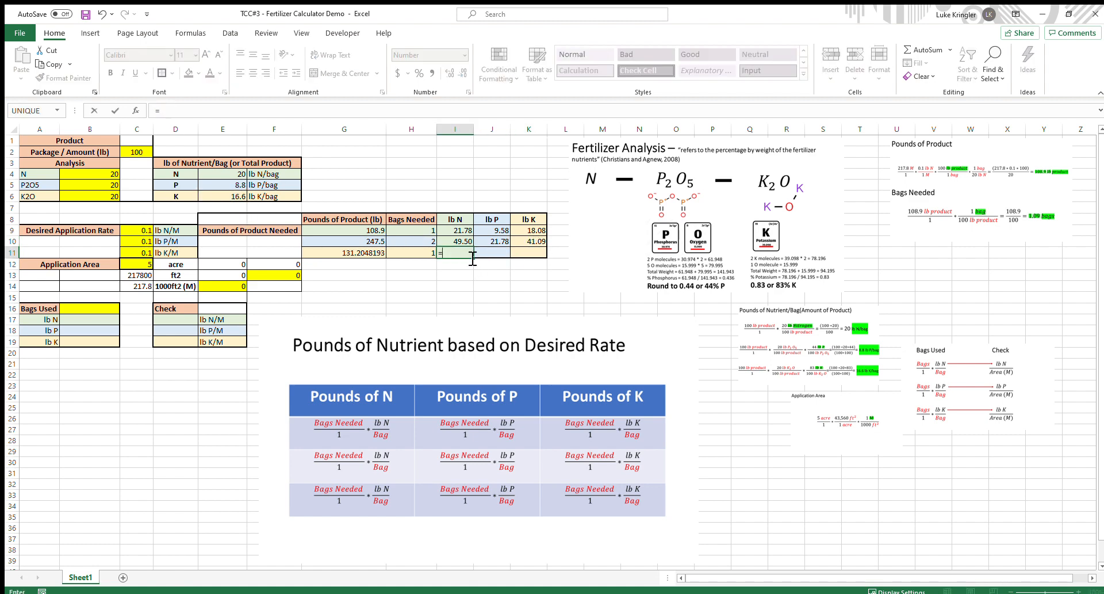
pyautogui.click(415, 254)
pyautogui.write('*')
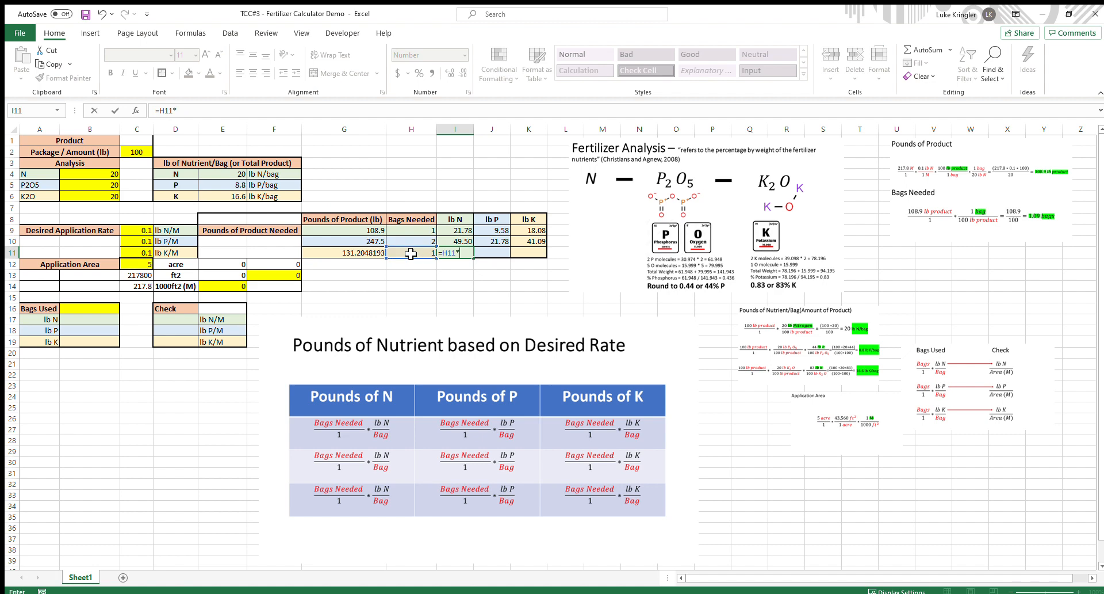
pyautogui.click(220, 198)
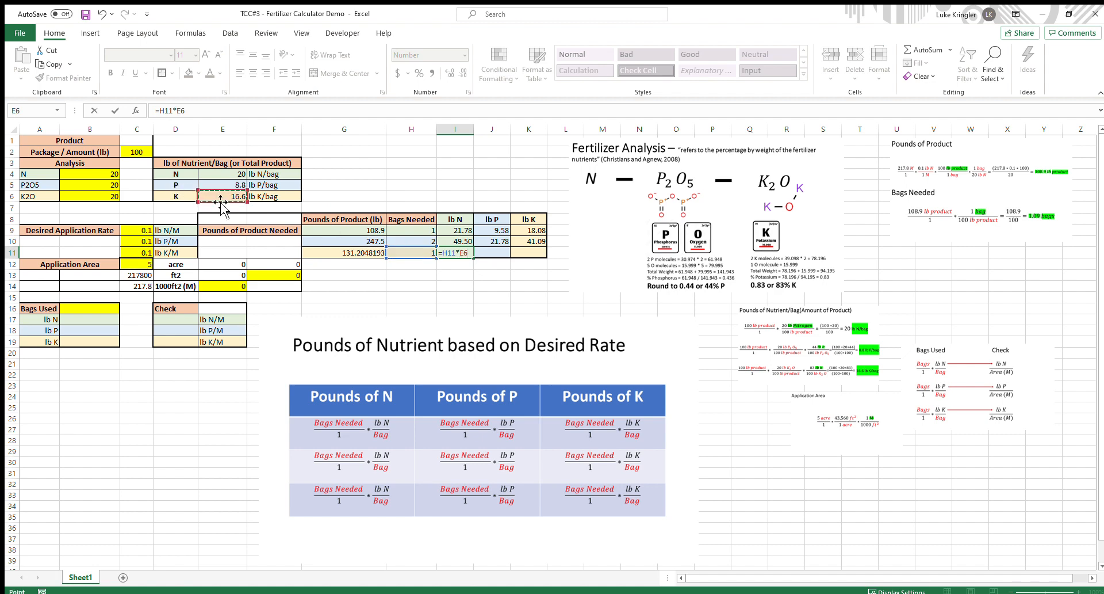
pyautogui.press('Return')
# Enter the lb P formula =H11*E5 in cell J11 of the potassium rate row
pyautogui.click(490, 255)
pyautogui.write('=')
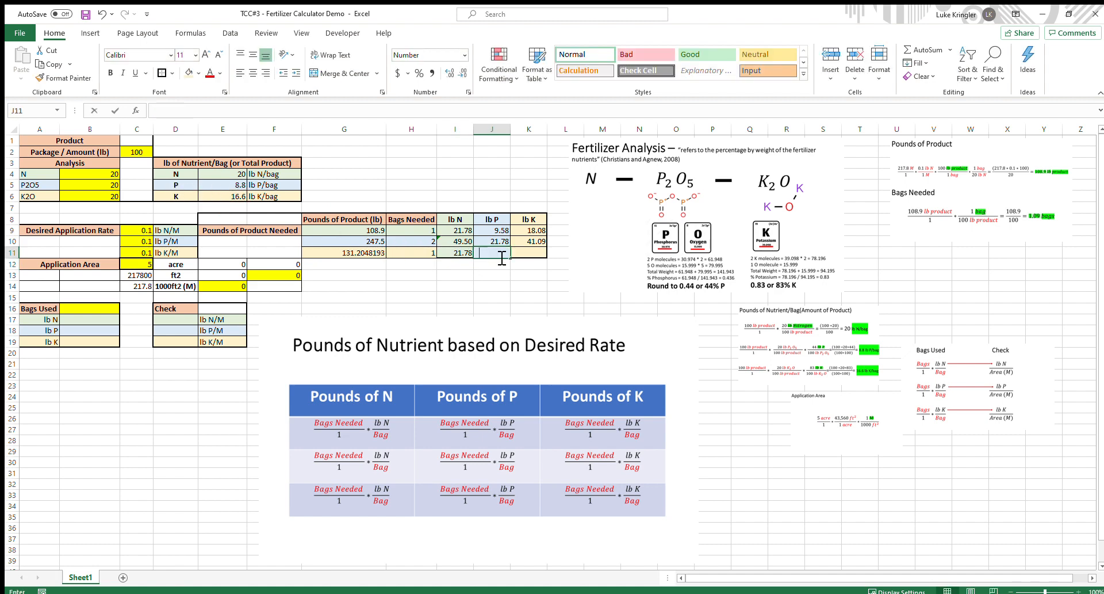
pyautogui.click(430, 254)
pyautogui.write('*')
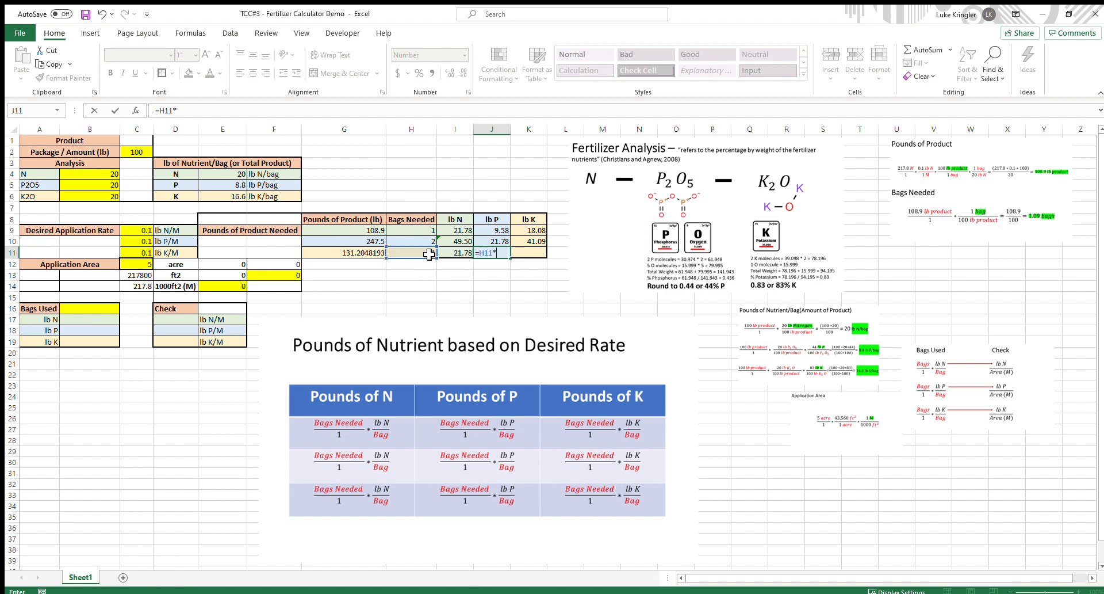
pyautogui.click(233, 187)
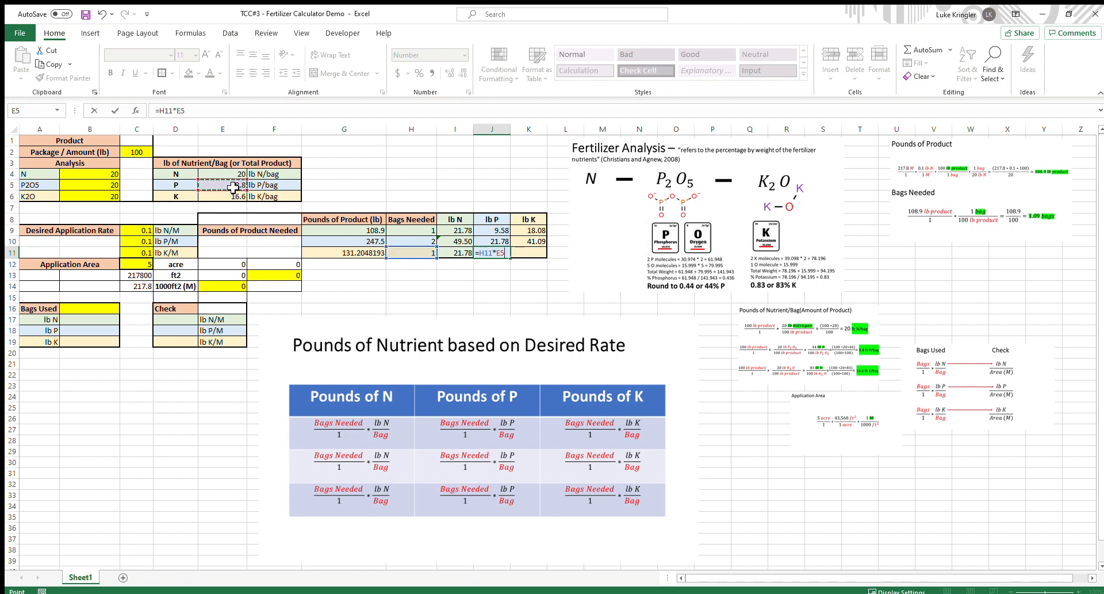
pyautogui.press('Return')
# Enter the lb K formula =H11*E6 in cell K11 of the potassium rate row
pyautogui.click(530, 254)
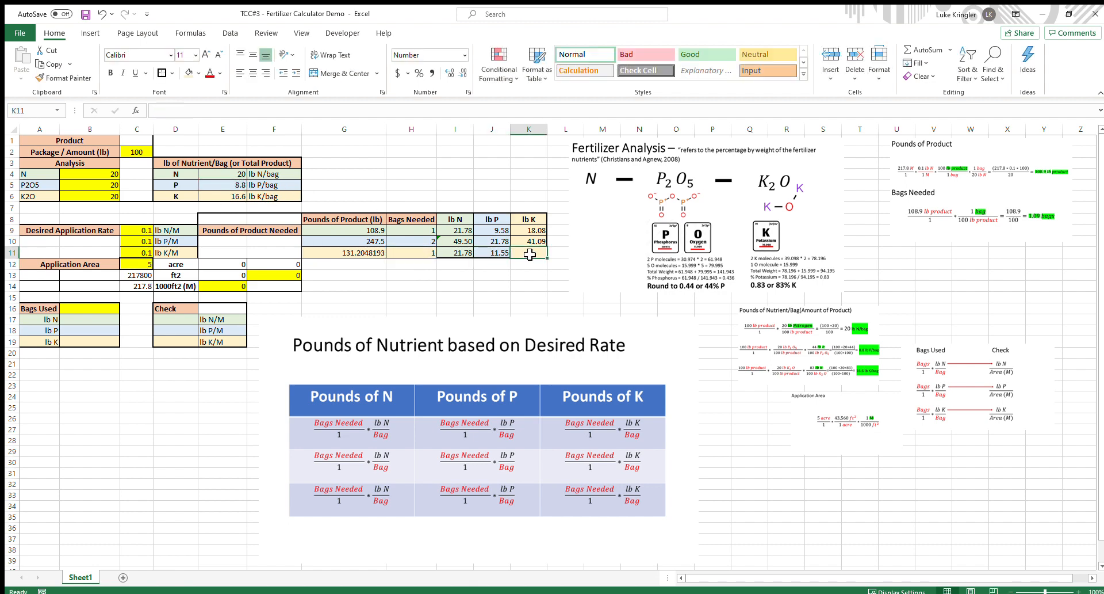
pyautogui.write('=')
pyautogui.click(409, 255)
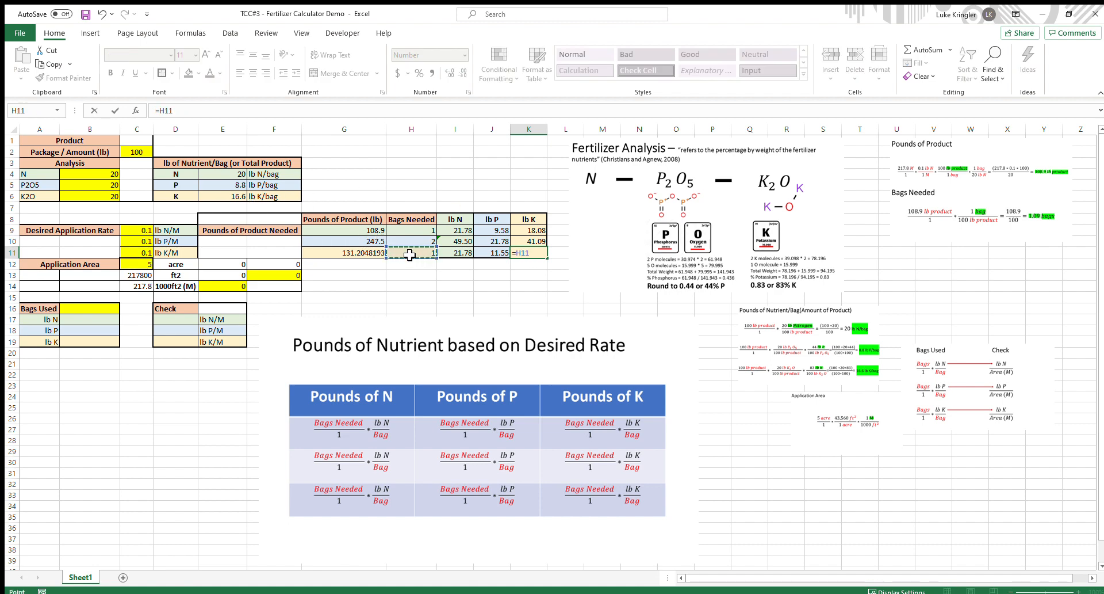
pyautogui.write('*')
pyautogui.click(219, 196)
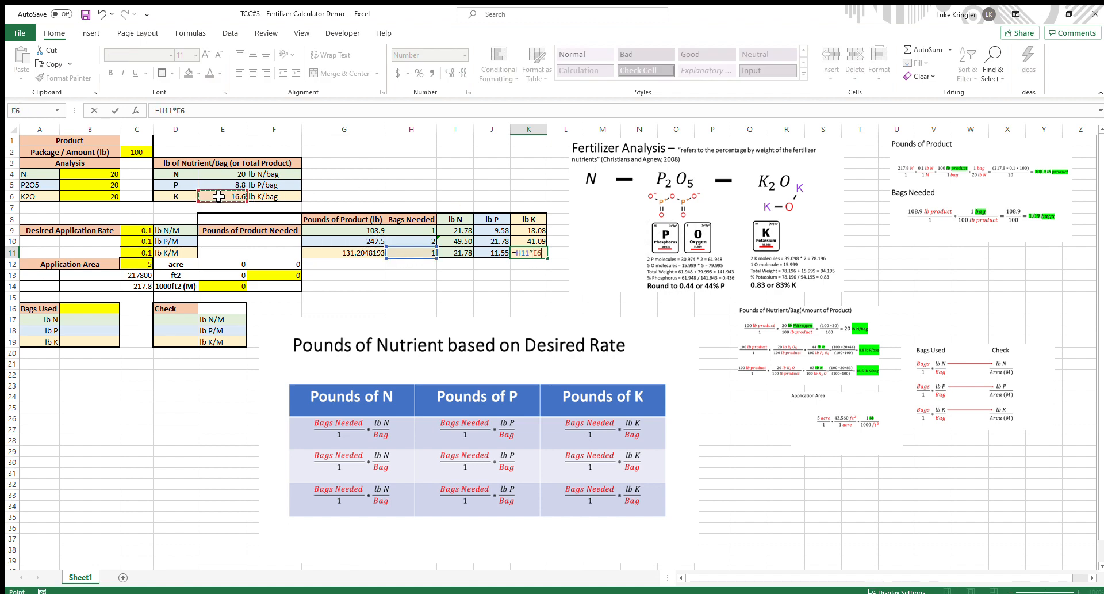
pyautogui.press('Return')
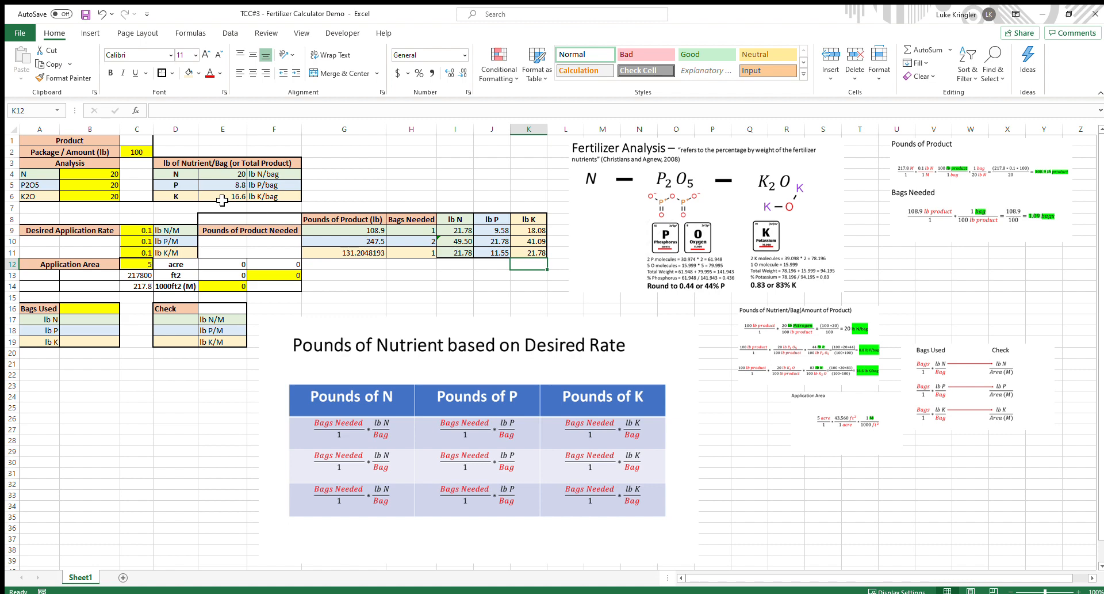
pyautogui.press('Return')
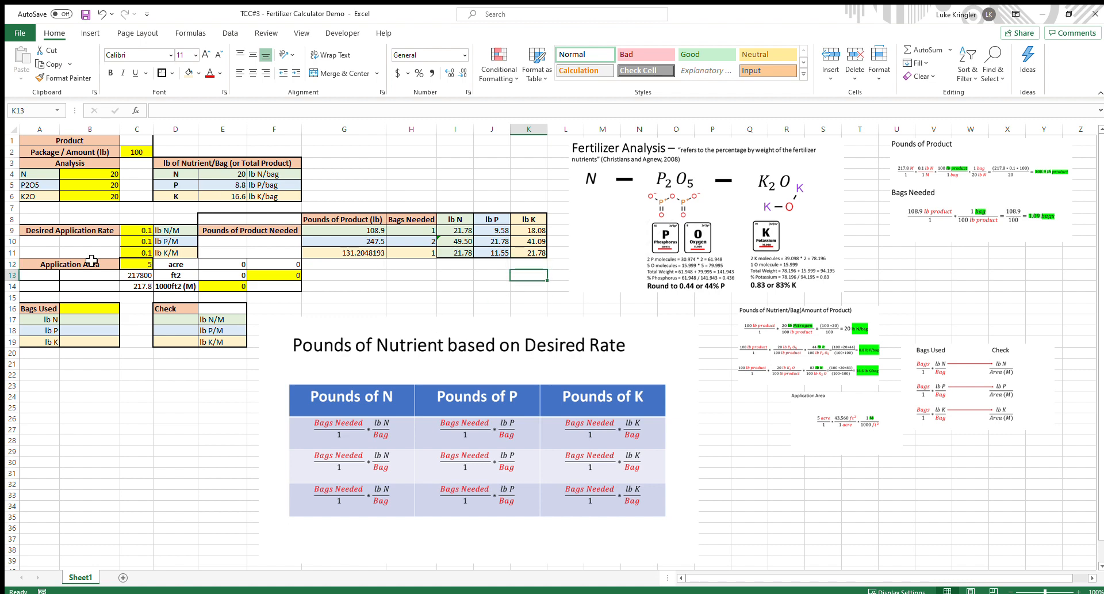
# Review the lb N, lb P and lb K results and check the formulas in the potassium rate row
pyautogui.click(488, 242)
pyautogui.moveTo(456, 231); pyautogui.dragTo(532, 252)
pyautogui.click(455, 288)
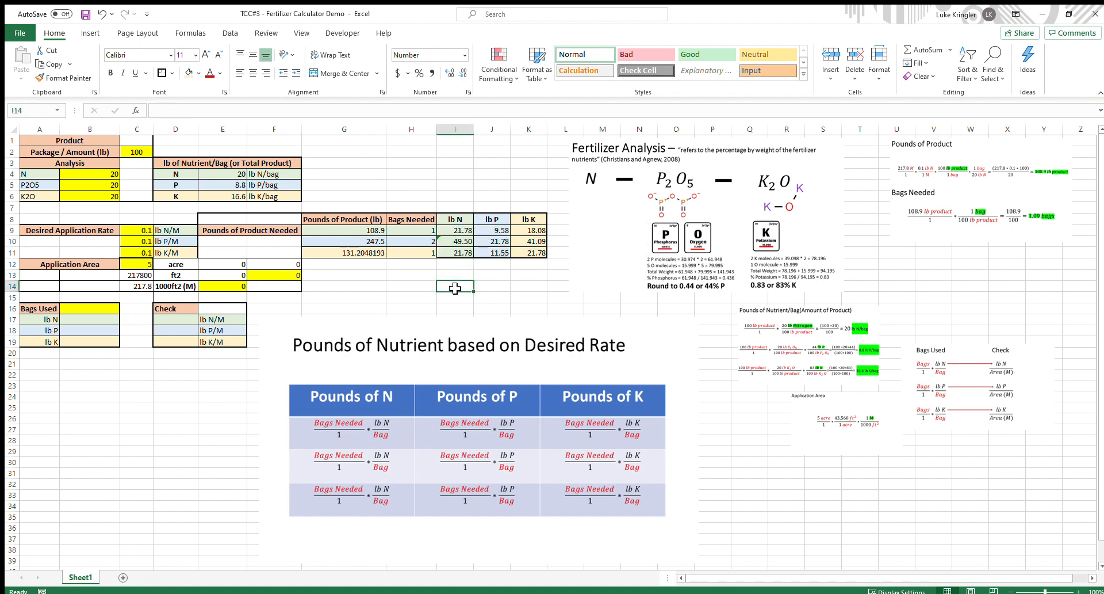
pyautogui.click(140, 253)
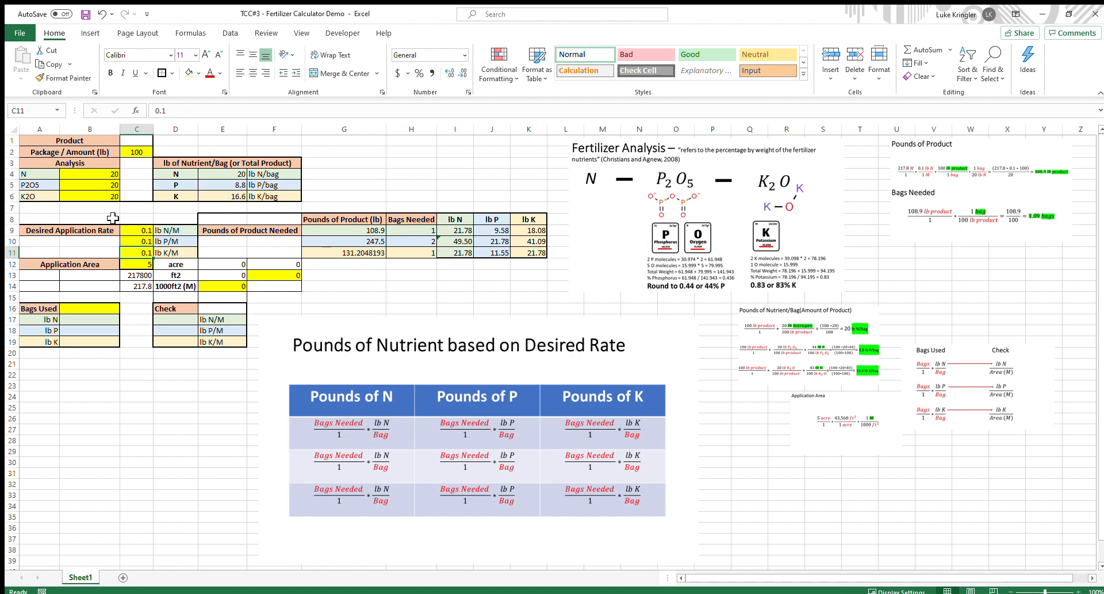
pyautogui.click(463, 256)
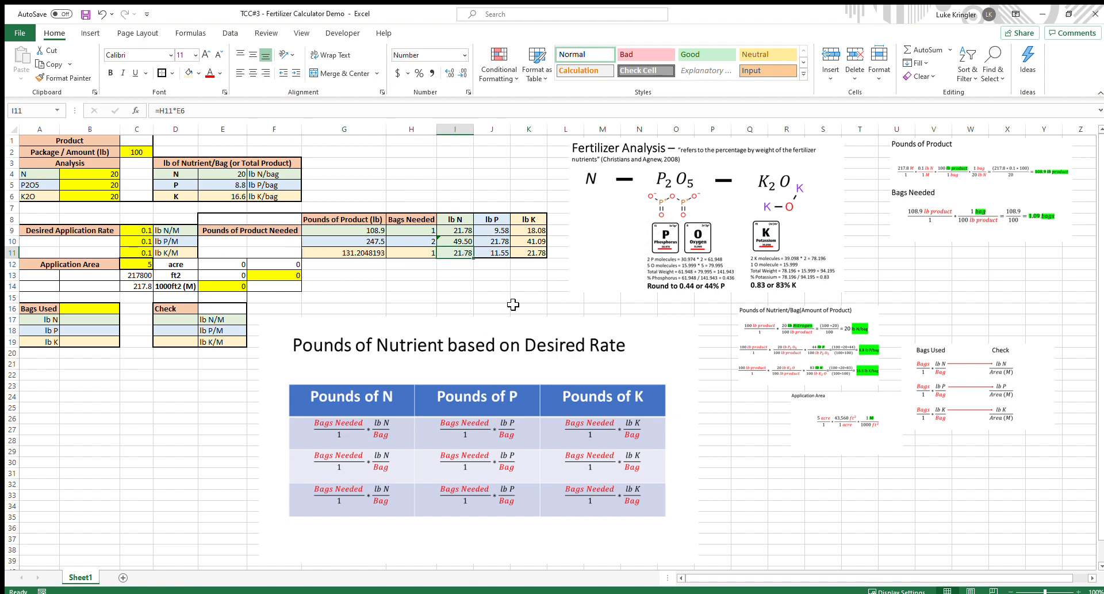
pyautogui.click(499, 255)
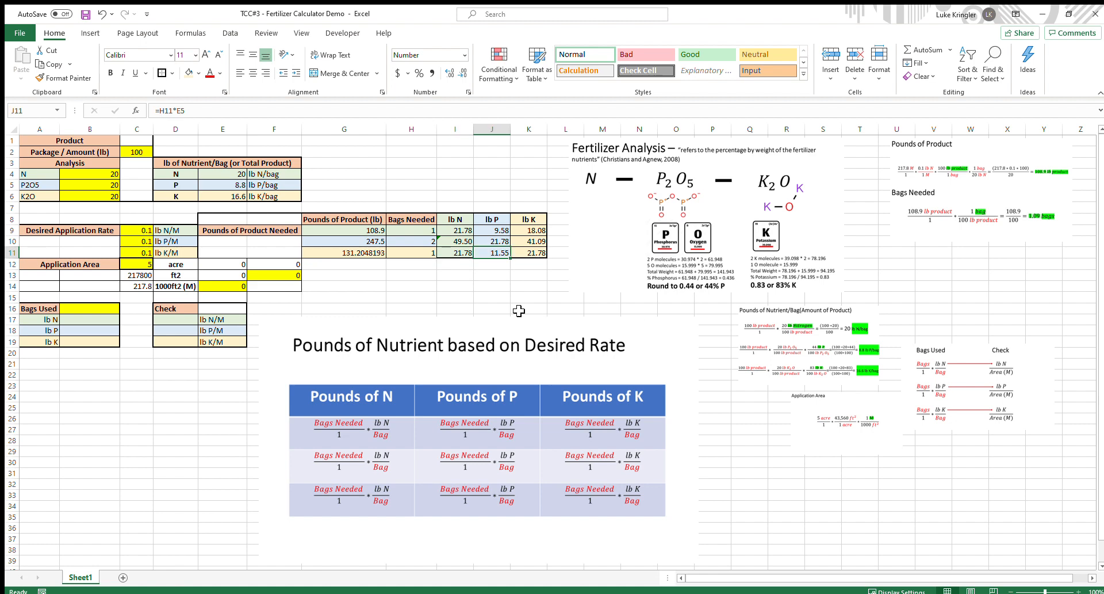
pyautogui.press('Right')
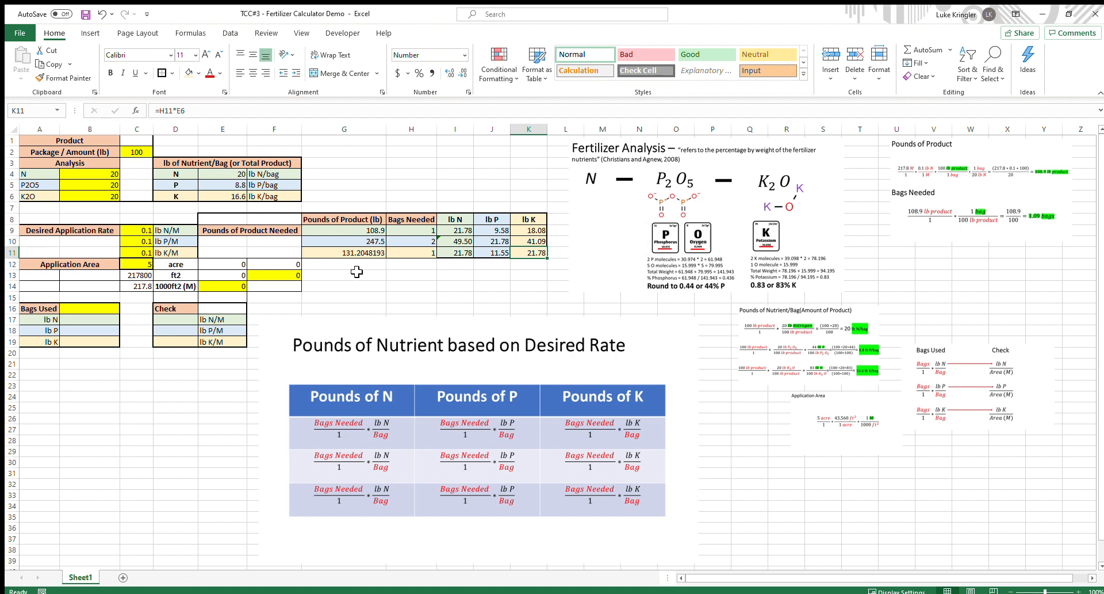
pyautogui.moveTo(455, 230); pyautogui.dragTo(525, 252)
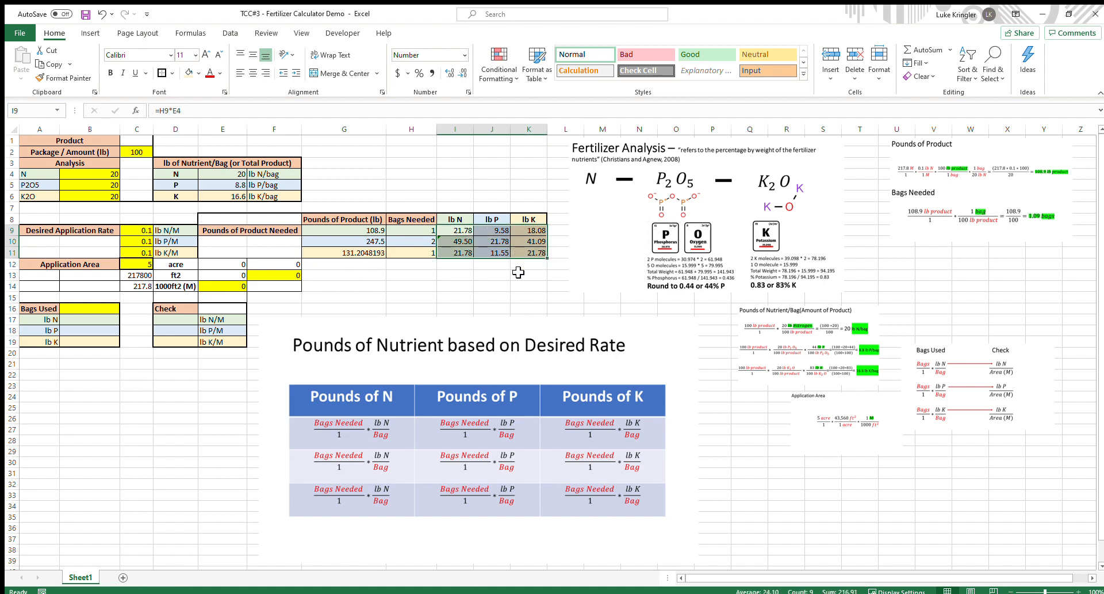
pyautogui.click(518, 272)
# Reduce the Pounds of Product value in cell G11 to one decimal place
pyautogui.moveTo(368, 230); pyautogui.dragTo(371, 253)
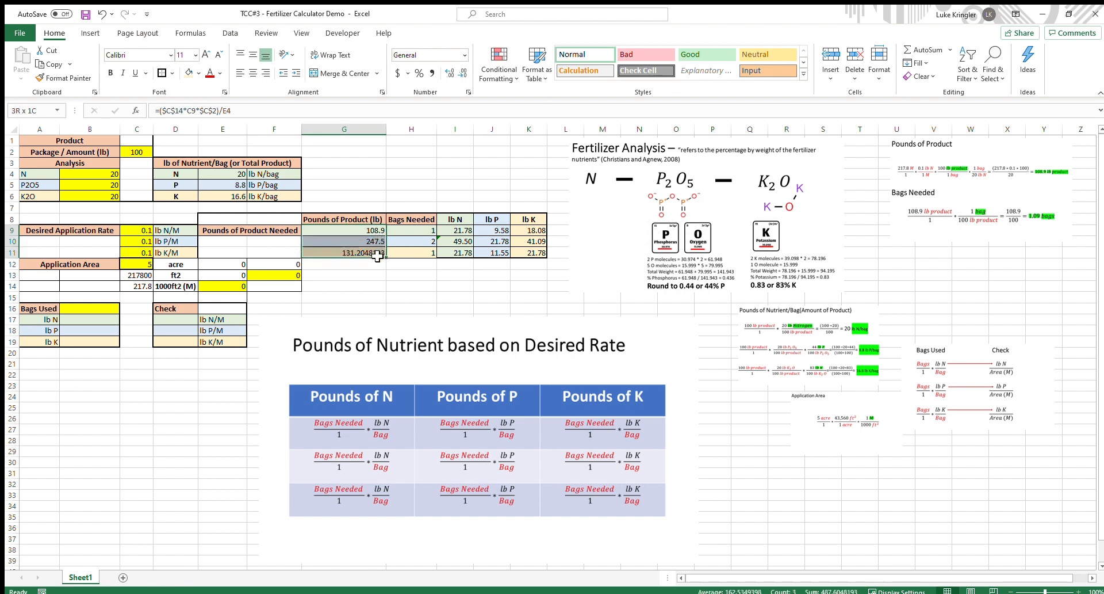
pyautogui.click(350, 253)
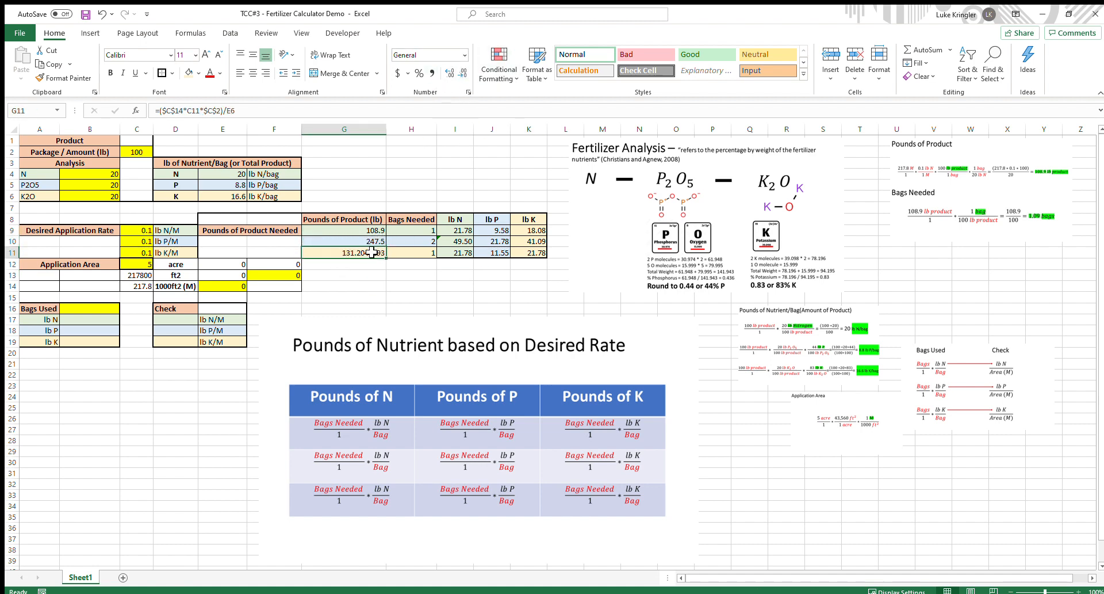
pyautogui.click(462, 75)
pyautogui.click(460, 75)
pyautogui.click(460, 75)
pyautogui.click(460, 75)
pyautogui.click(460, 75)
pyautogui.click(460, 75)
pyautogui.moveTo(371, 220); pyautogui.dragTo(488, 251)
pyautogui.click(496, 289)
# Shrink the Pounds of Nutrient based on Desired Rate picture and move it under the Bags Needed heading among the reference pictures
pyautogui.click(352, 369)
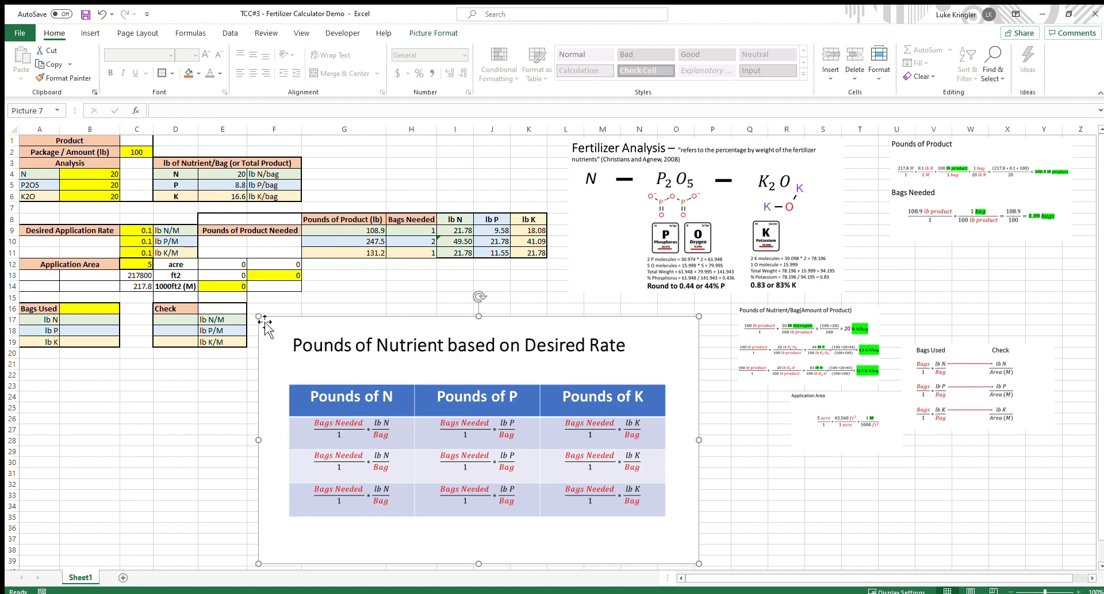
pyautogui.moveTo(266, 320); pyautogui.dragTo(588, 465)
pyautogui.moveTo(595, 527); pyautogui.dragTo(977, 280)
# Move the Bags Used and Check reference picture beside the Check table and enlarge it to fill the space below the product table
pyautogui.click(952, 383)
pyautogui.moveTo(952, 383); pyautogui.dragTo(315, 358)
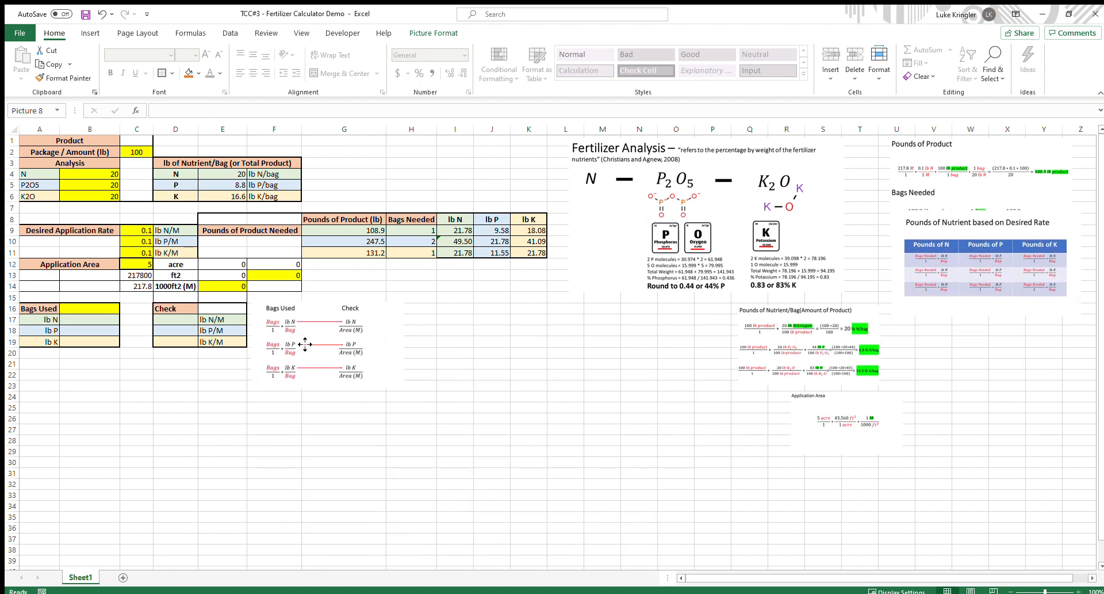
pyautogui.moveTo(425, 393); pyautogui.dragTo(652, 521)
pyautogui.moveTo(451, 426)
pyautogui.mouseDown()
pyautogui.moveTo(455, 441)
pyautogui.moveTo(459, 429)
pyautogui.mouseUp()
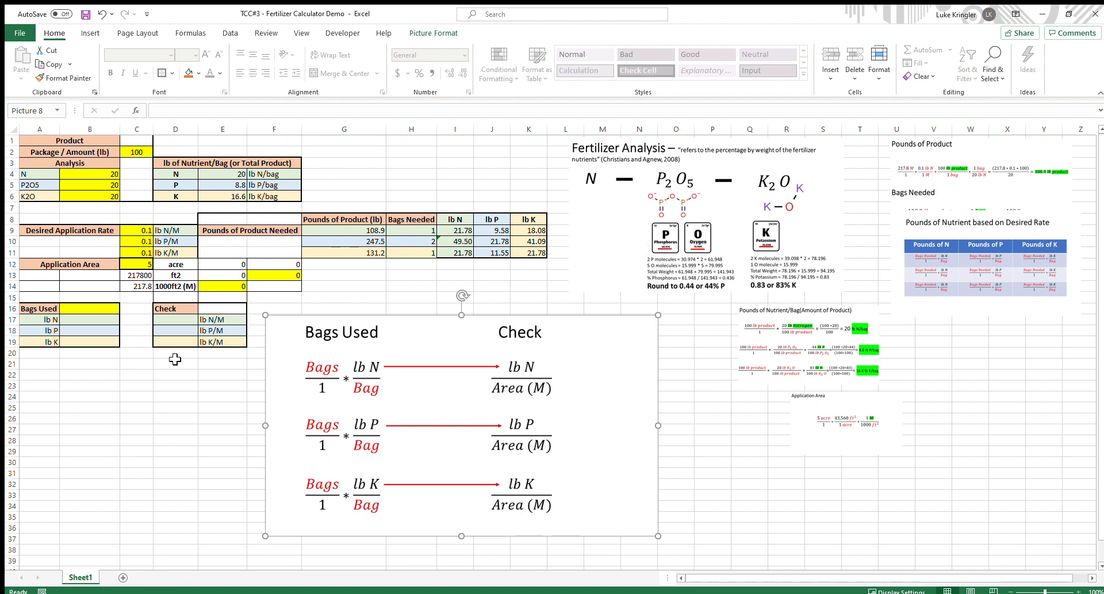
# Set the desired application rates for P and K in cells C10 and C11 to 0
pyautogui.click(142, 242)
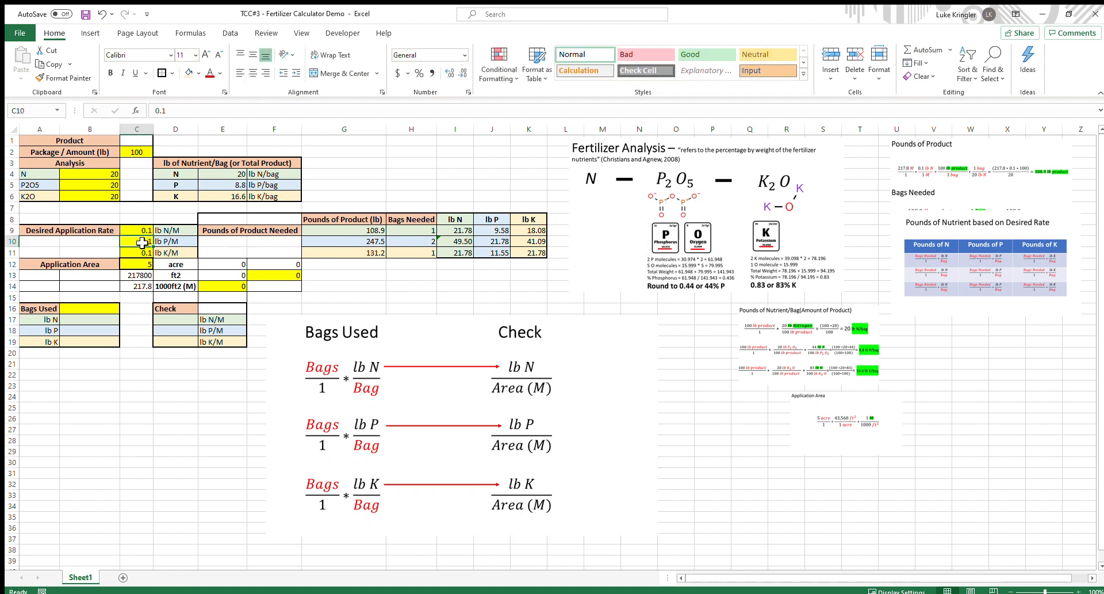
pyautogui.write('0')
pyautogui.press('Return')
pyautogui.write('0')
pyautogui.press('Return')
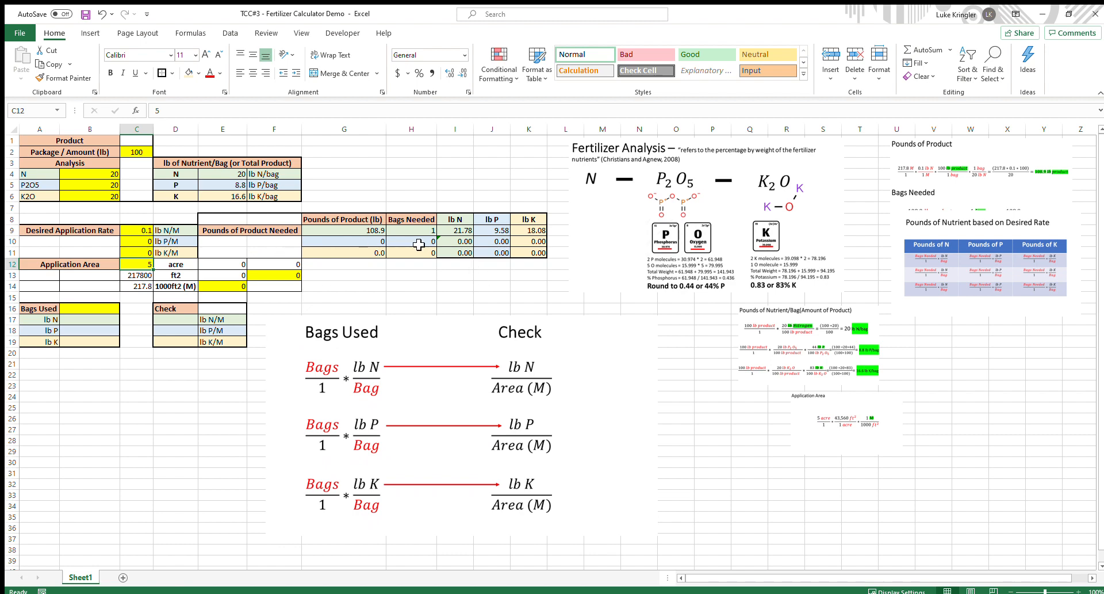
# Set the desired N application rate in cell C9 to 0.5 lb N/M and check the bags needed
pyautogui.click(141, 230)
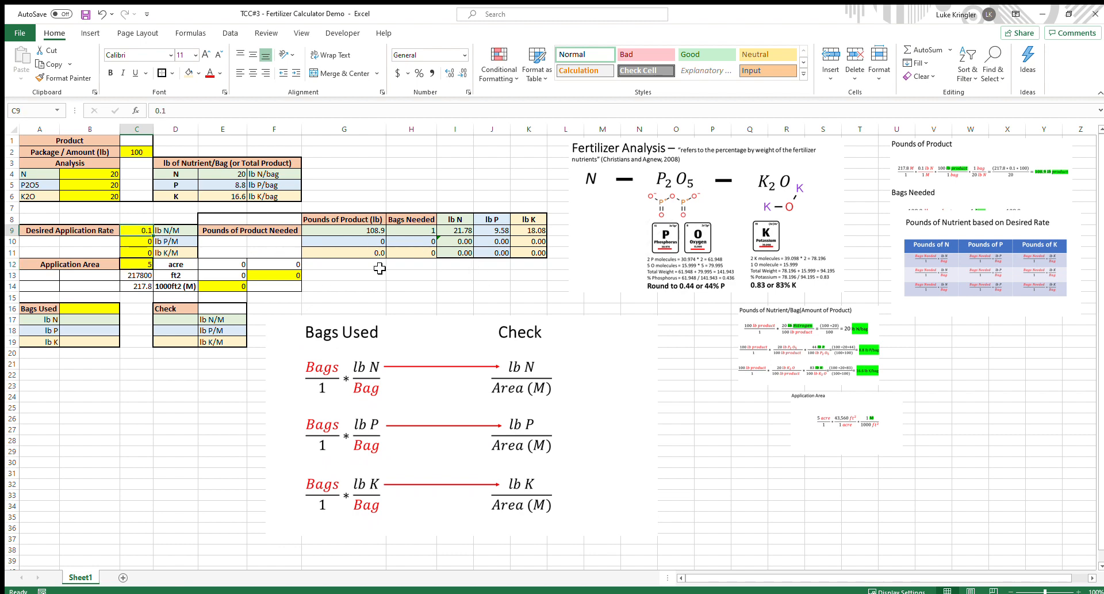
pyautogui.write('0.5')
pyautogui.press('Return')
pyautogui.click(402, 231)
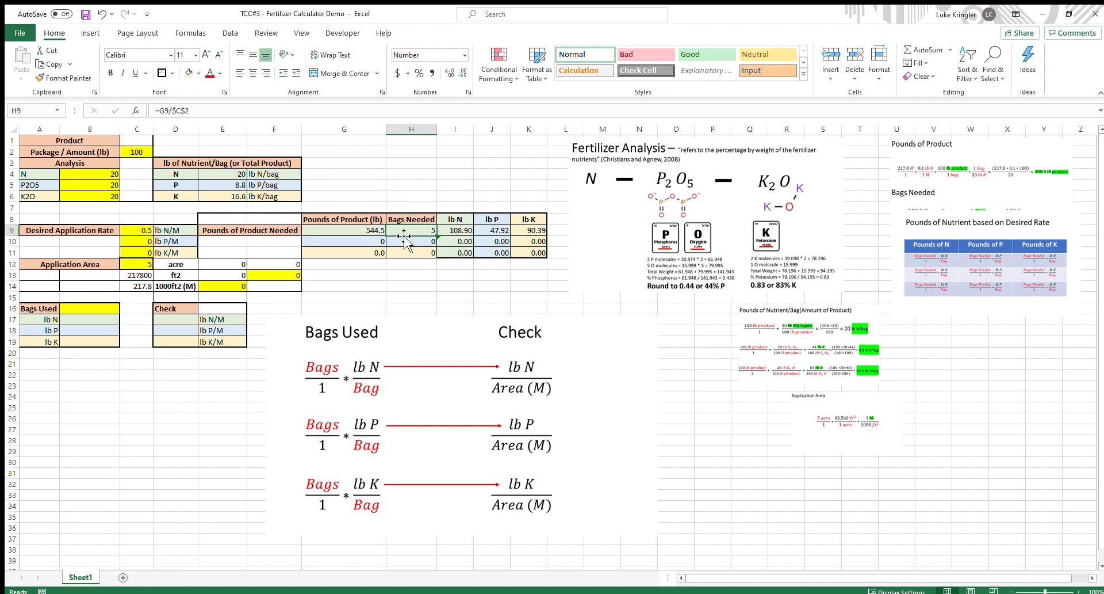
# Enter 5 as the Bags Used value in cell B16
pyautogui.click(85, 308)
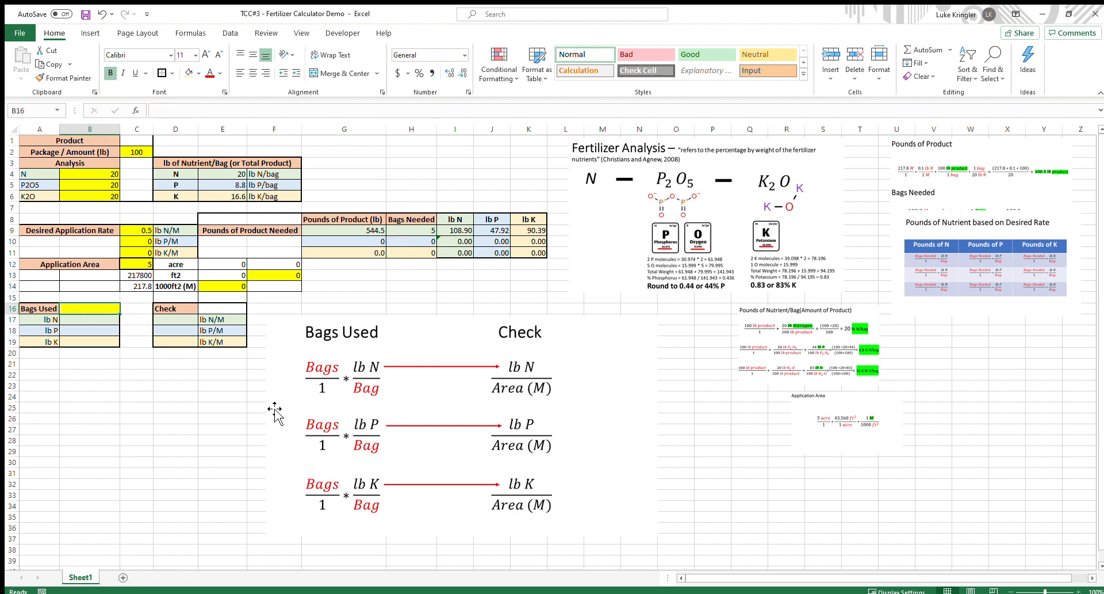
pyautogui.write('5')
pyautogui.press('Return')
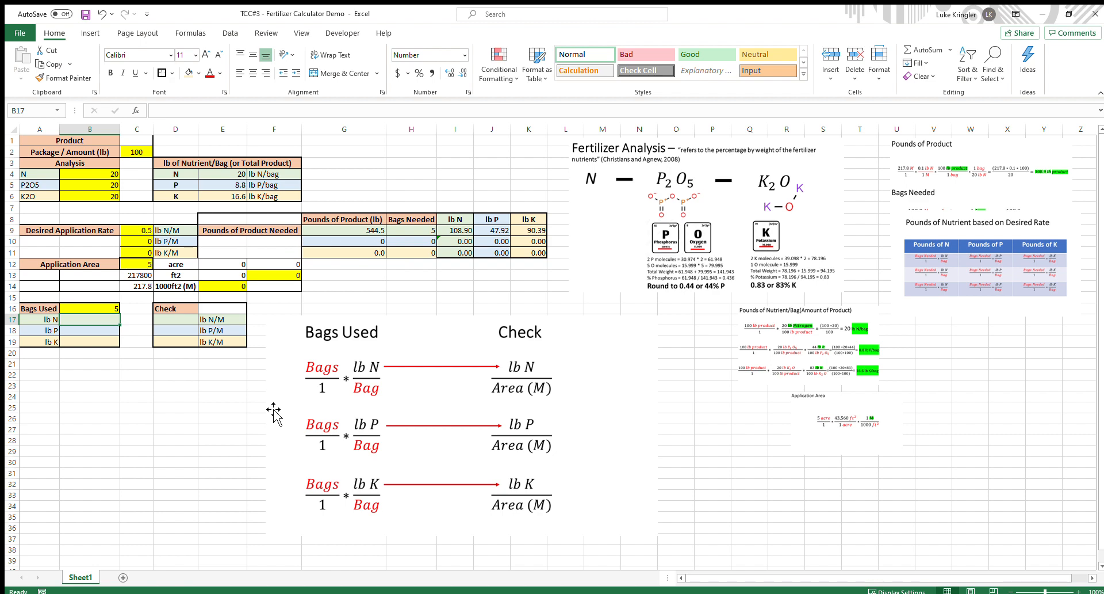
pyautogui.click(463, 232)
pyautogui.click(535, 231)
pyautogui.click(81, 319)
pyautogui.moveTo(92, 320); pyautogui.dragTo(92, 342)
pyautogui.moveTo(369, 196); pyautogui.dragTo(535, 286)
pyautogui.click(406, 283)
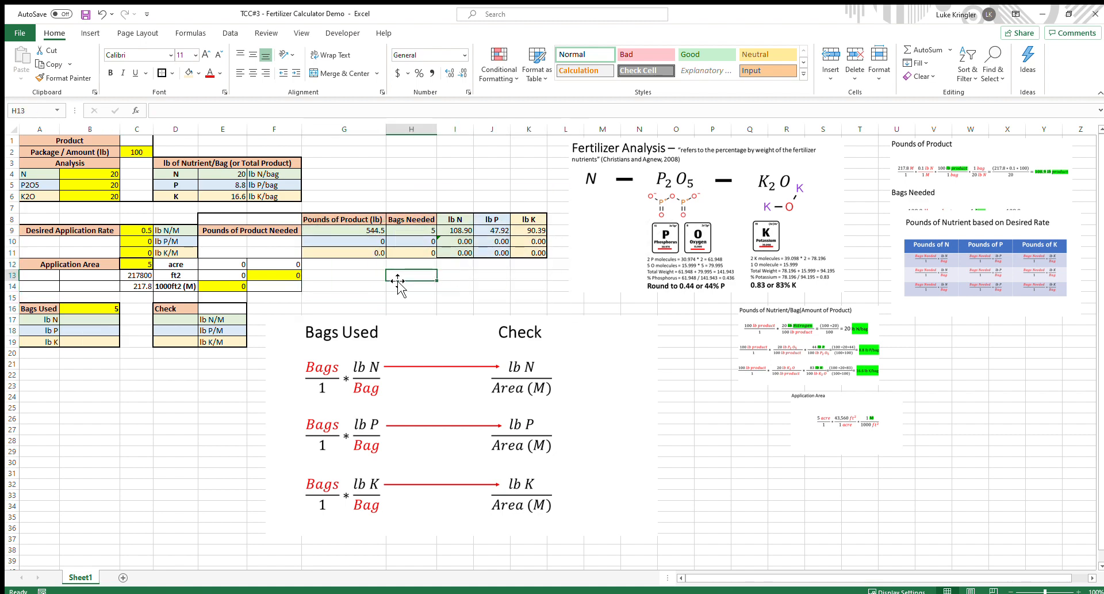
# Enter the lb N formula =B16*E4 in cell B17 of the Bags Used table
pyautogui.click(81, 320)
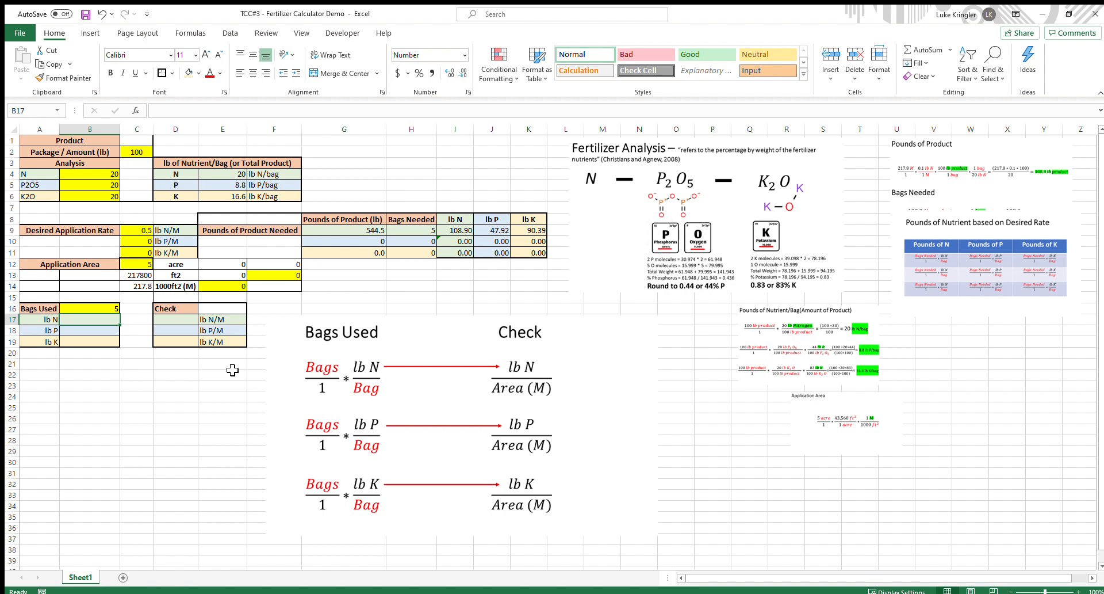
pyautogui.write('=')
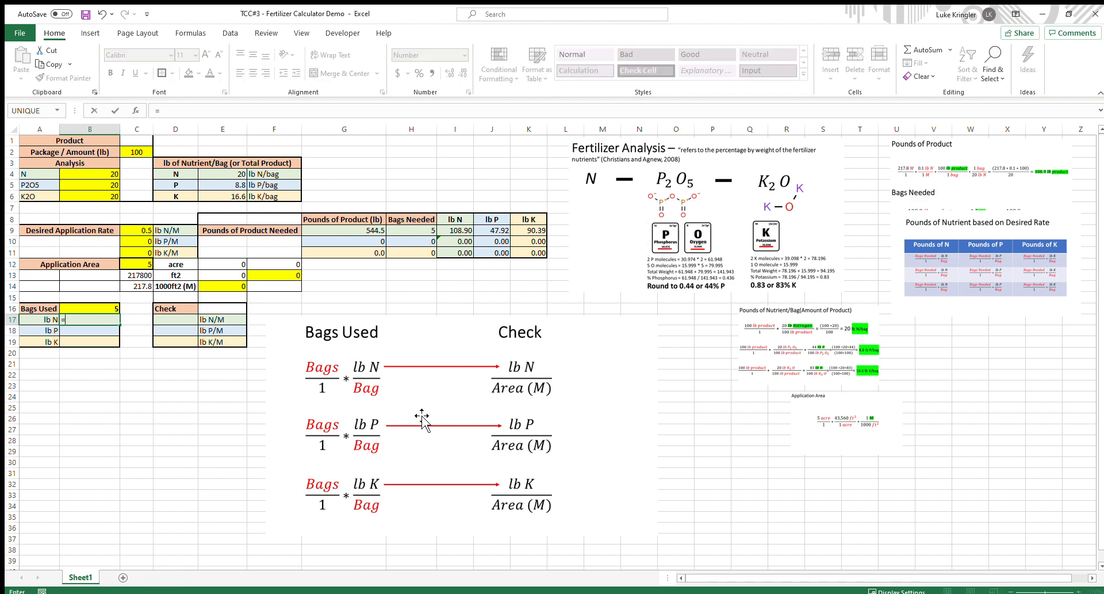
pyautogui.click(107, 308)
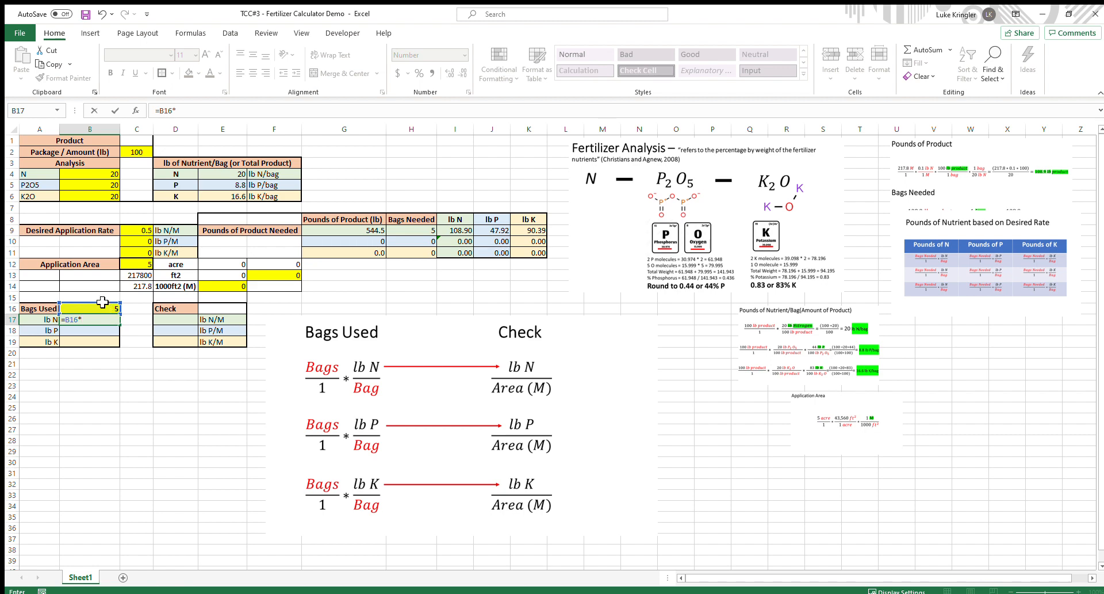
pyautogui.write('*')
pyautogui.click(241, 173)
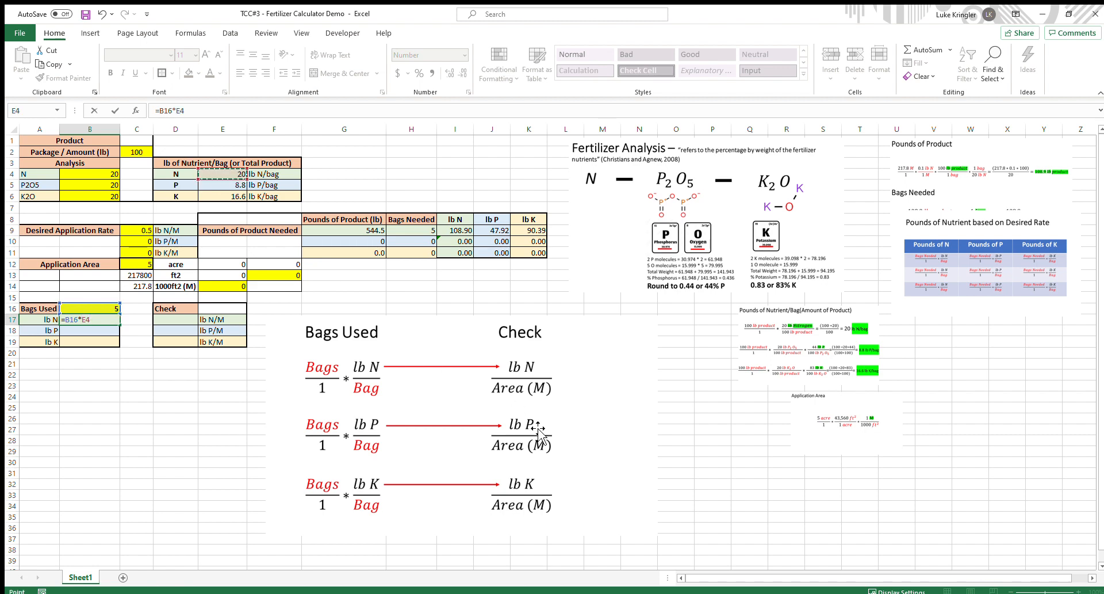
pyautogui.press('Return')
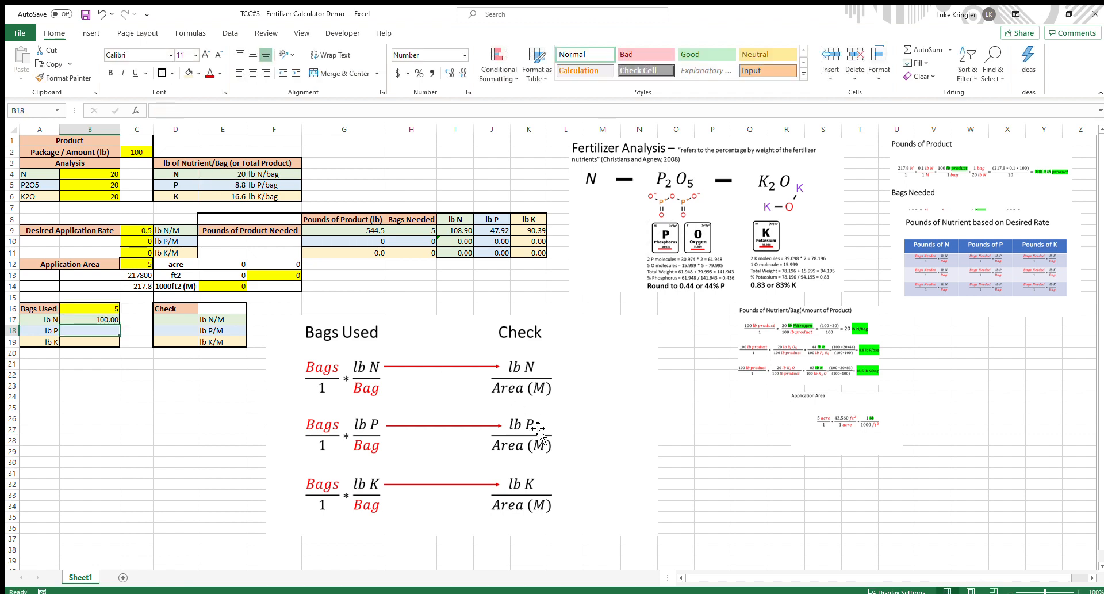
# Enter the lb P formula =B16*E5 in cell B18 of the Bags Used table
pyautogui.write('=')
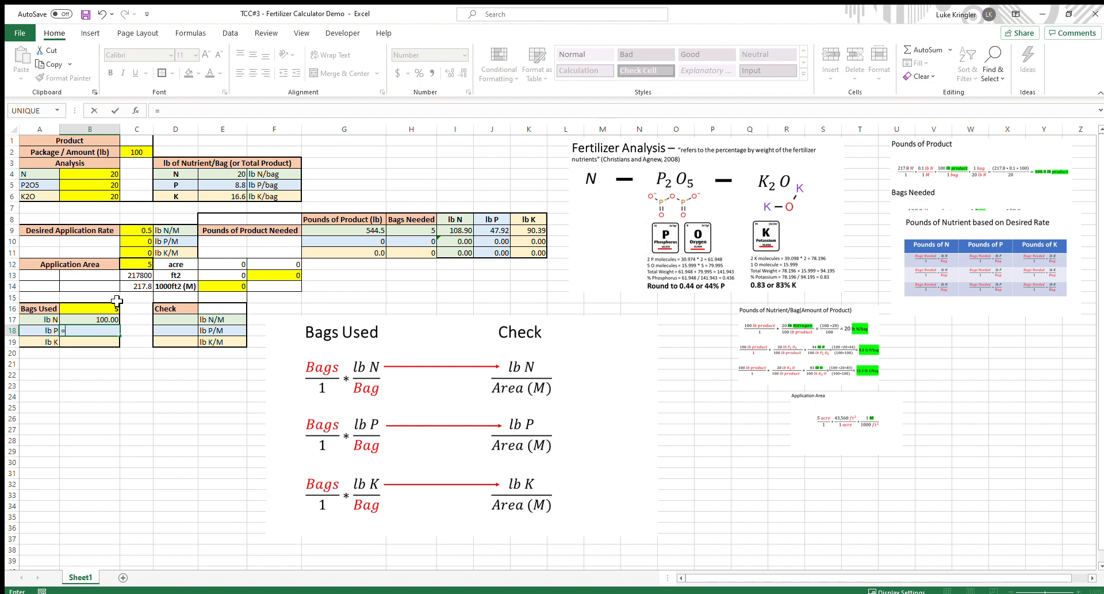
pyautogui.click(98, 310)
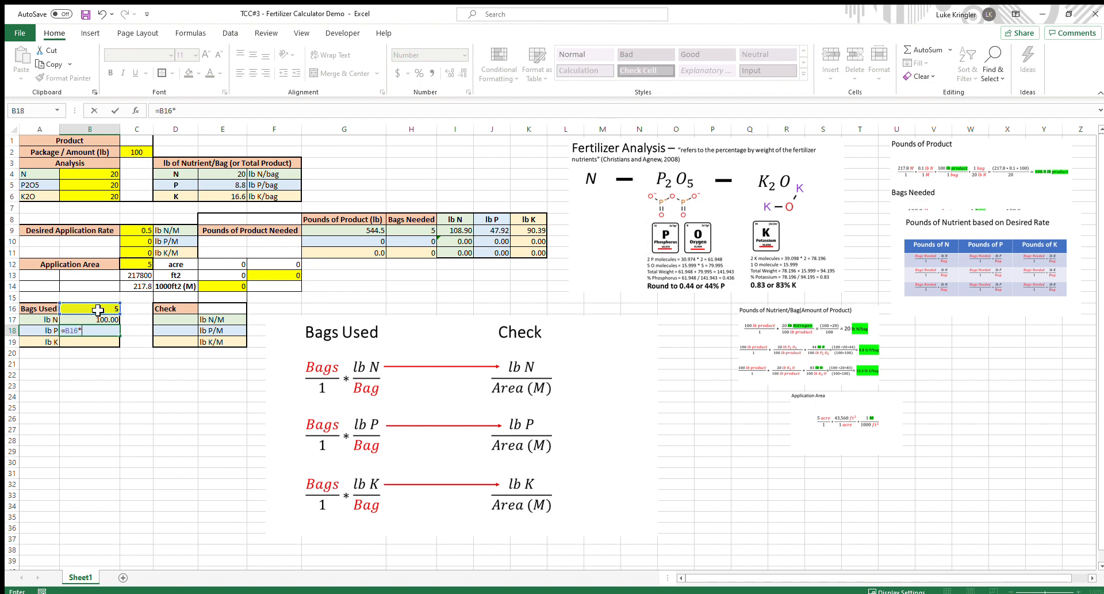
pyautogui.click(235, 187)
pyautogui.press('Return')
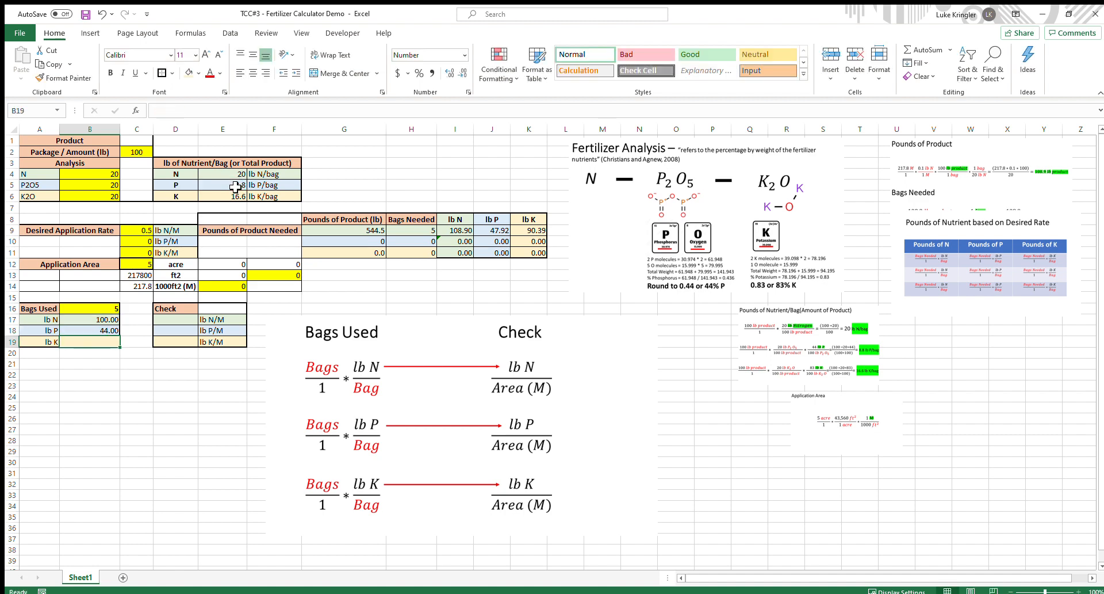
# Enter the lb K formula =B16*E6 in cell B19 of the Bags Used table
pyautogui.write('=')
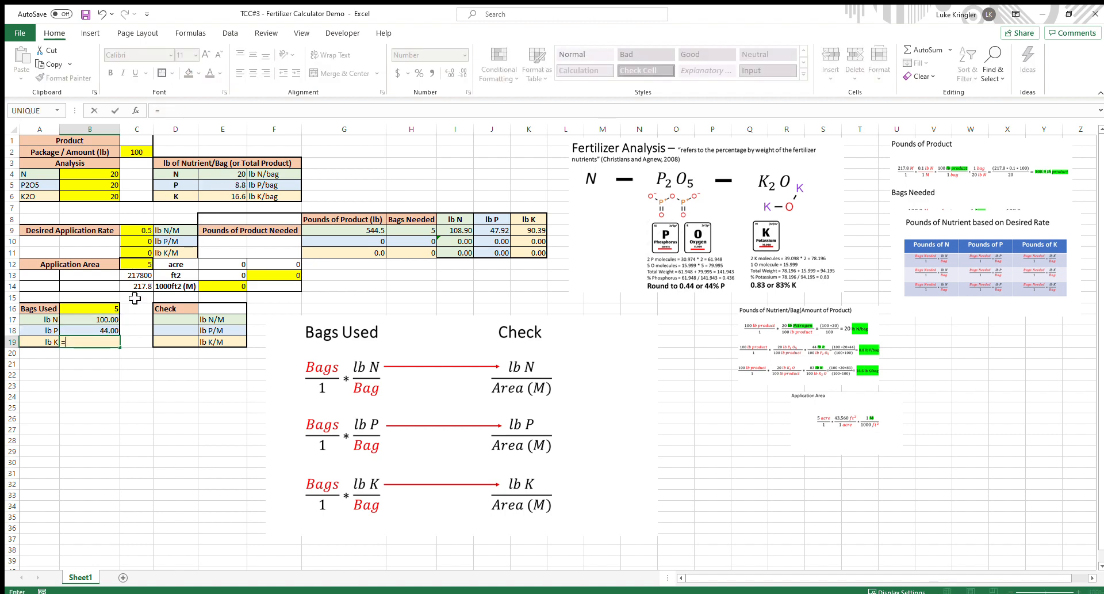
pyautogui.click(114, 308)
pyautogui.write('*')
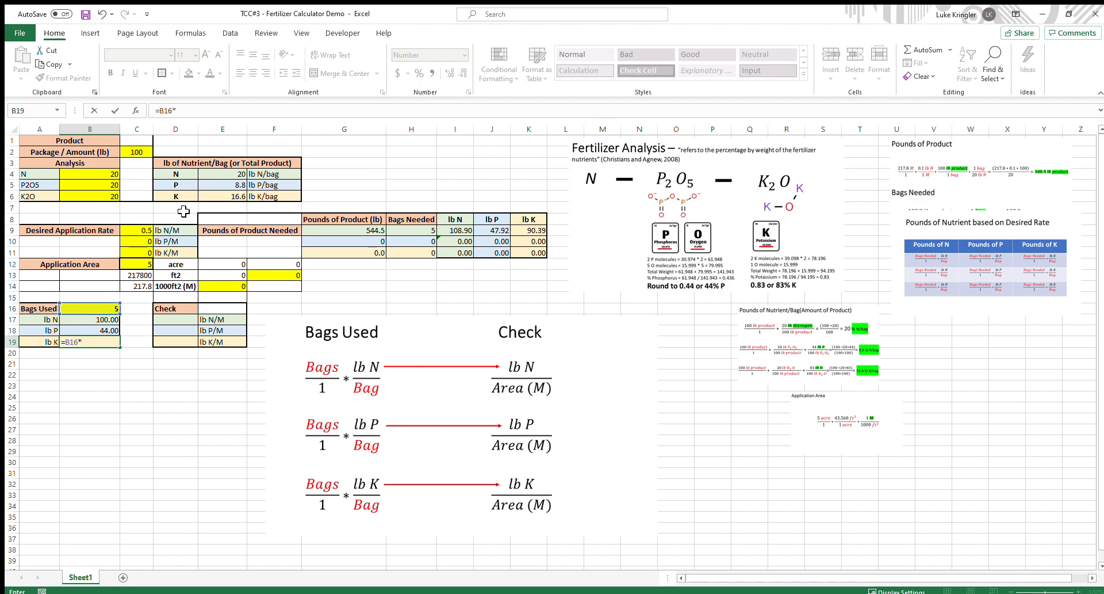
pyautogui.click(223, 197)
pyautogui.press('Return')
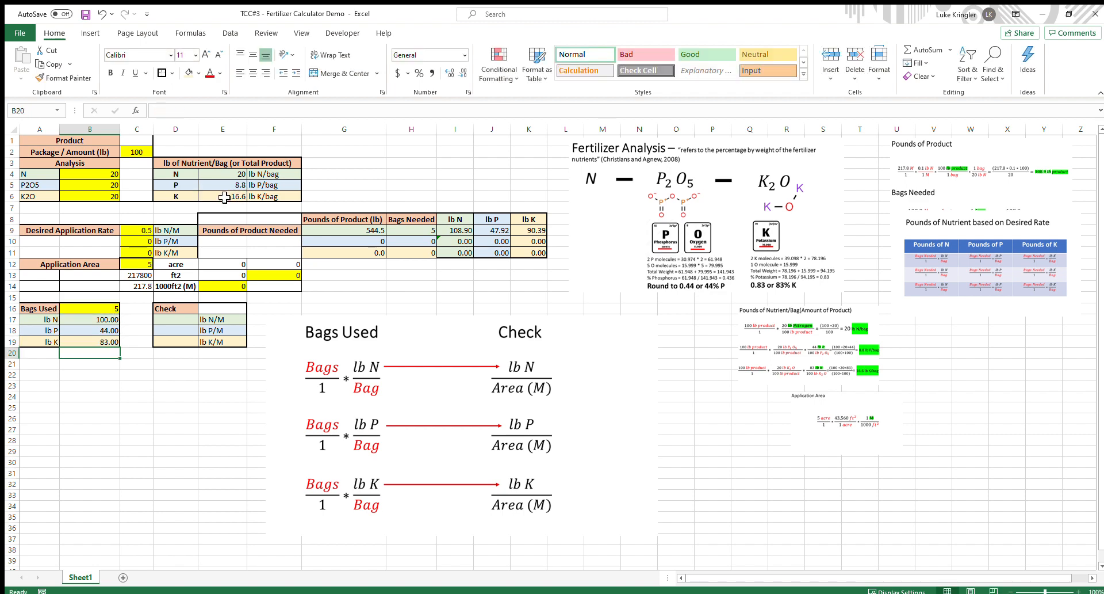
pyautogui.click(177, 385)
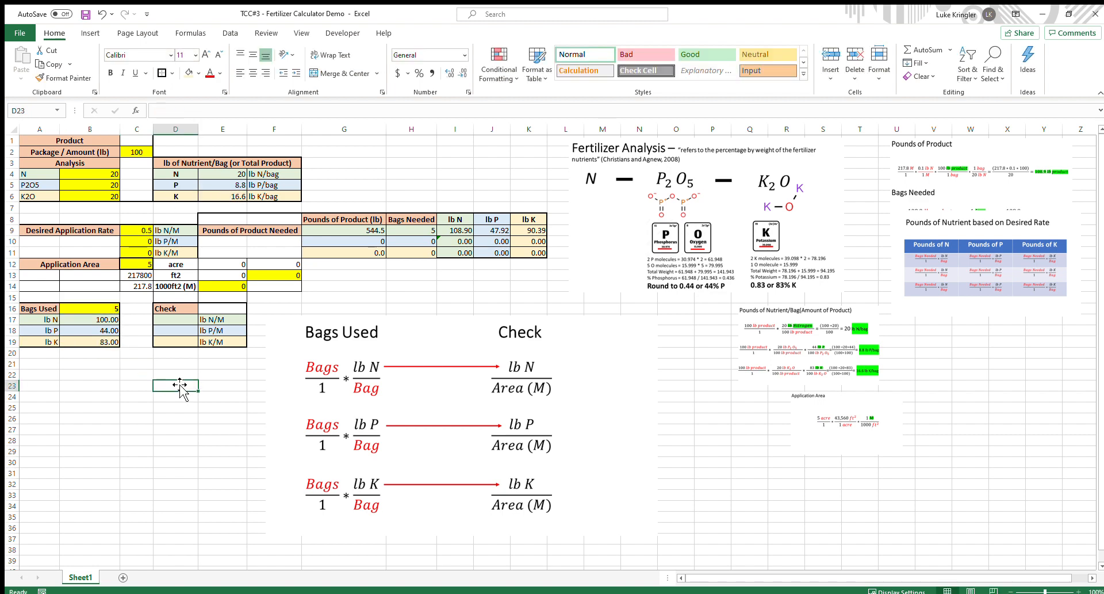
# Enter the lb N/M check formula =B17/C14 in cell D17, dividing the pounds of N by the area in M
pyautogui.click(80, 321)
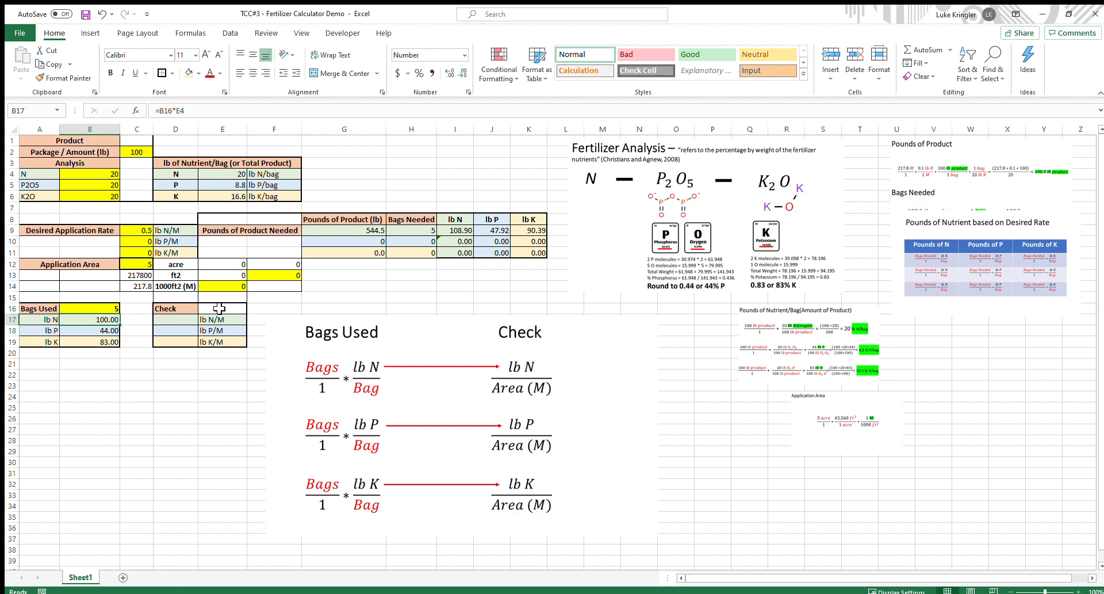
pyautogui.click(51, 321)
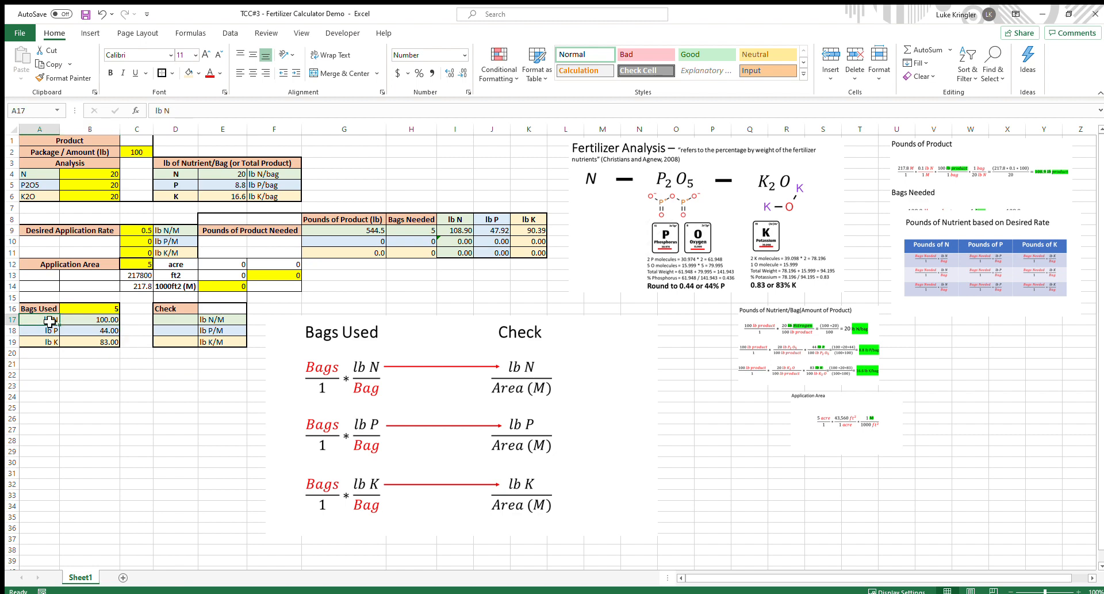
pyautogui.click(168, 287)
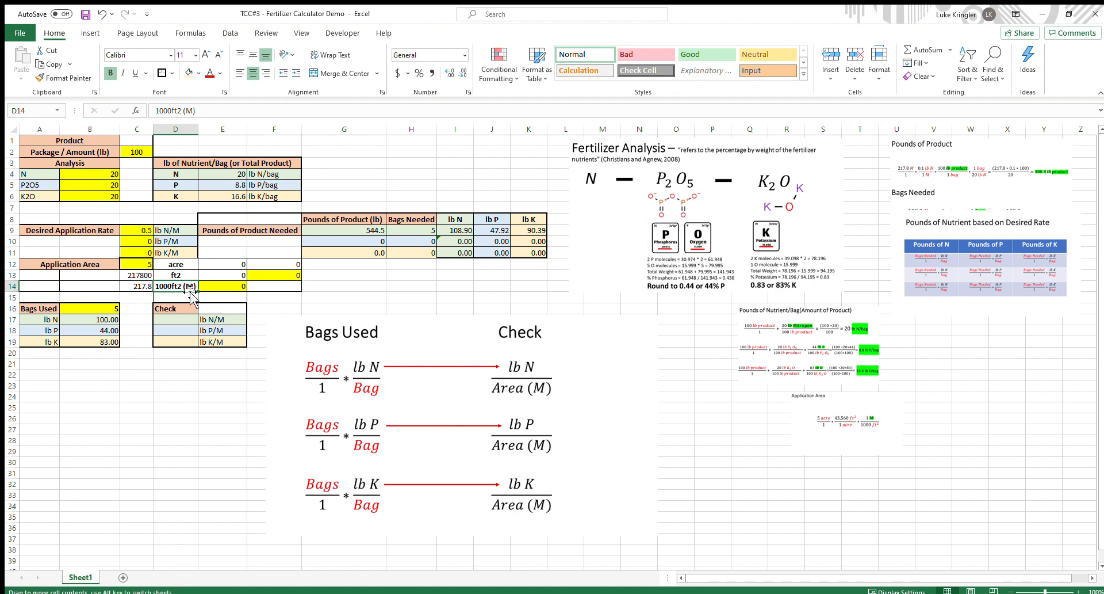
pyautogui.click(41, 320)
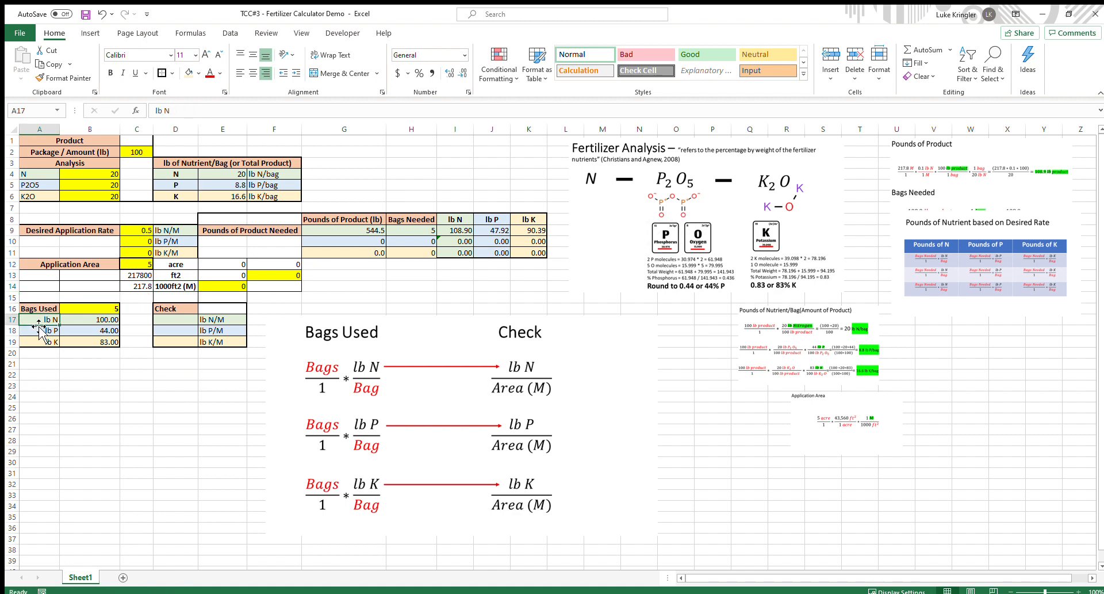
pyautogui.click(169, 319)
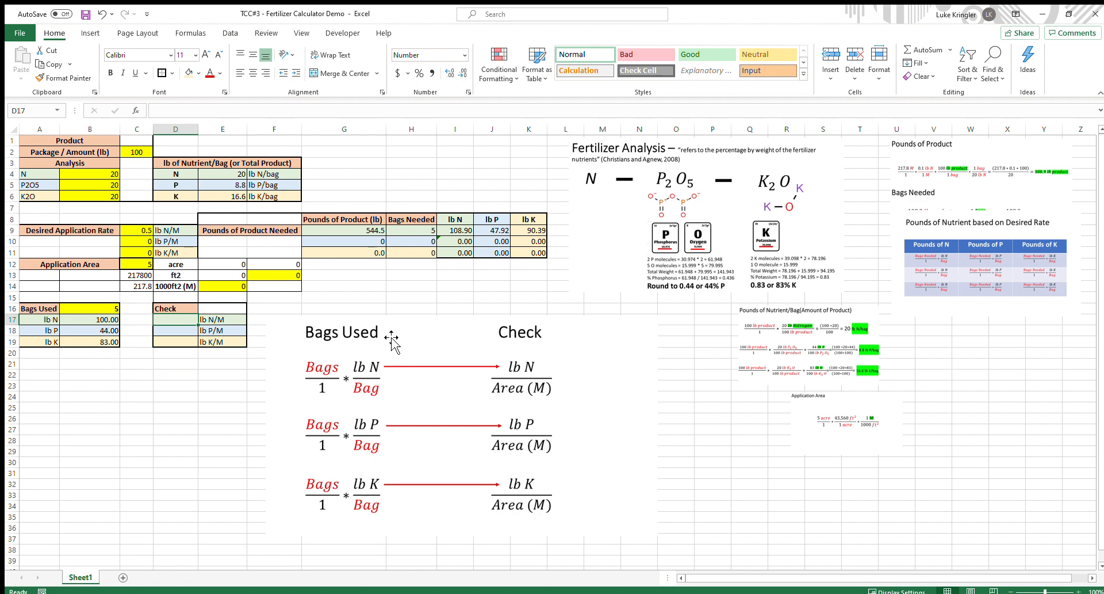
pyautogui.write('=')
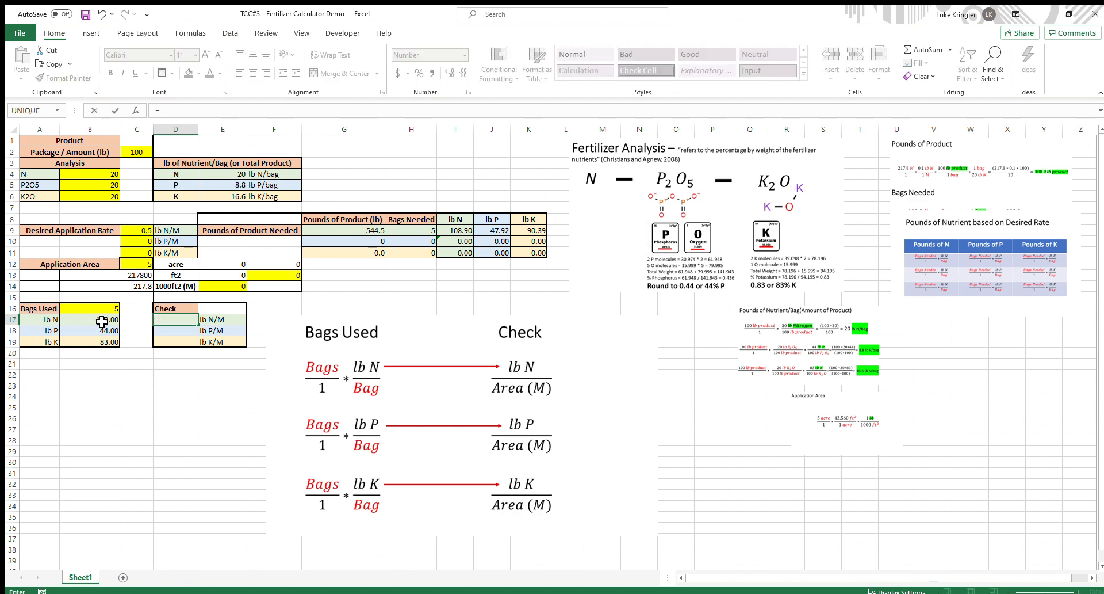
pyautogui.click(102, 320)
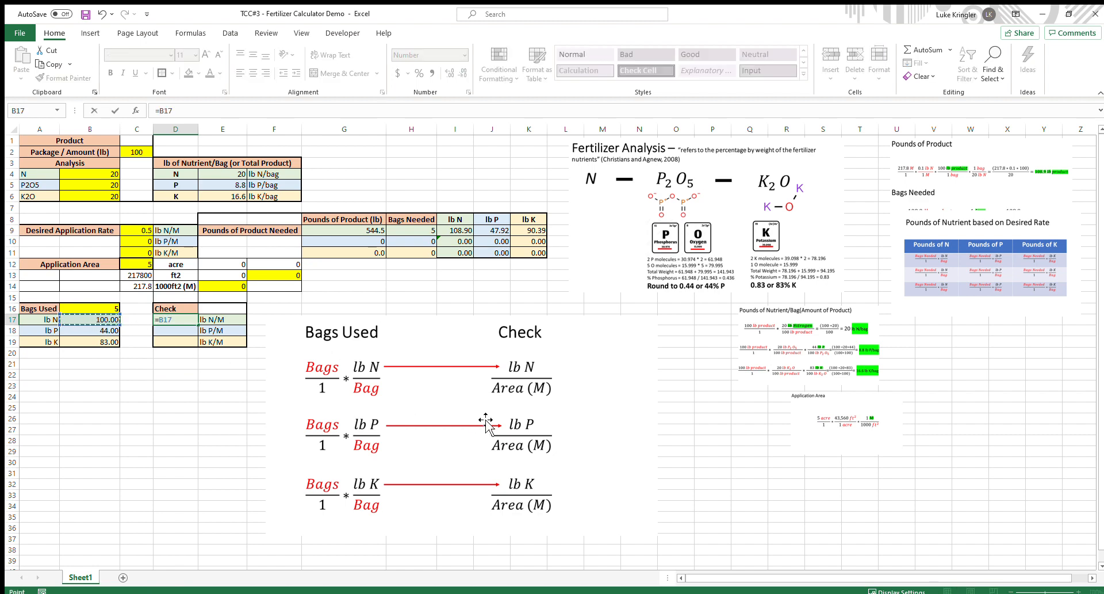
pyautogui.write('/')
pyautogui.click(141, 287)
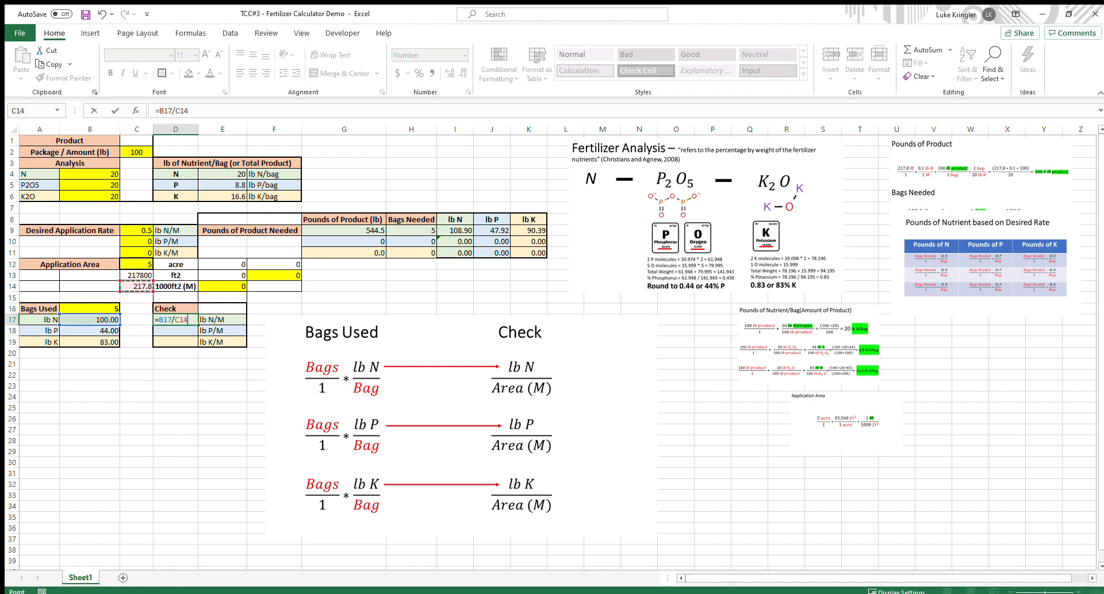
pyautogui.press('Return')
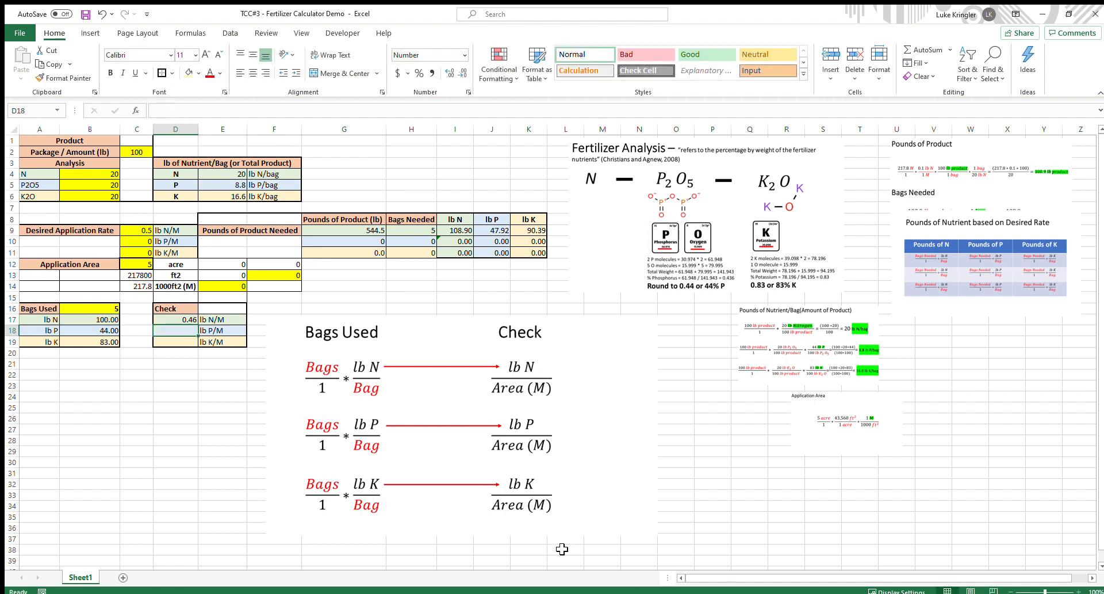
# Enter the lb P/M check formula =B18/C14 in cell D18 of the Check table
pyautogui.write('=')
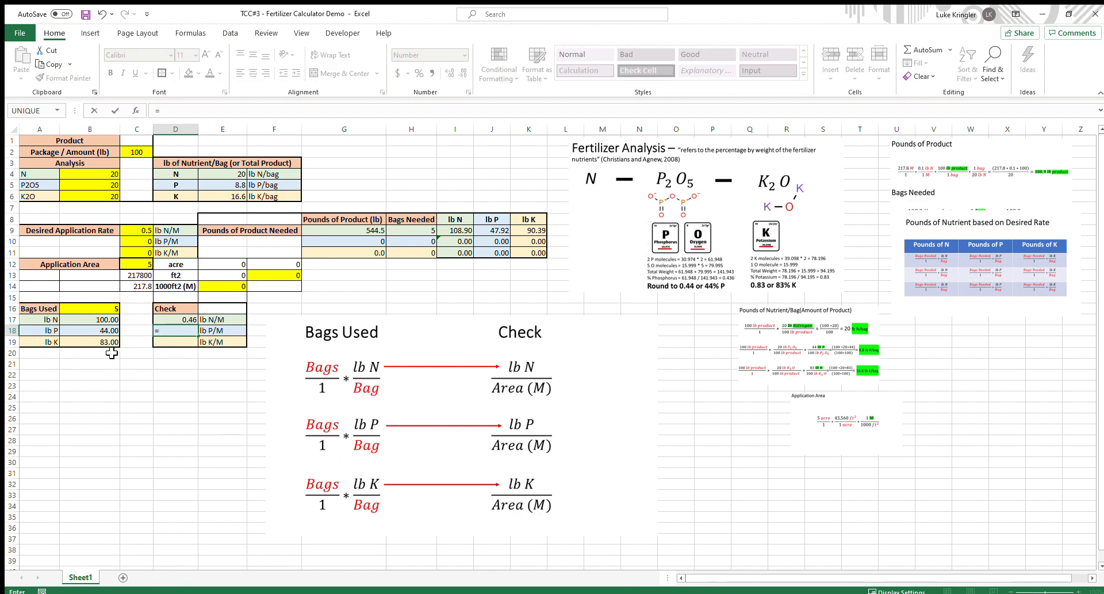
pyautogui.click(110, 330)
pyautogui.write('/')
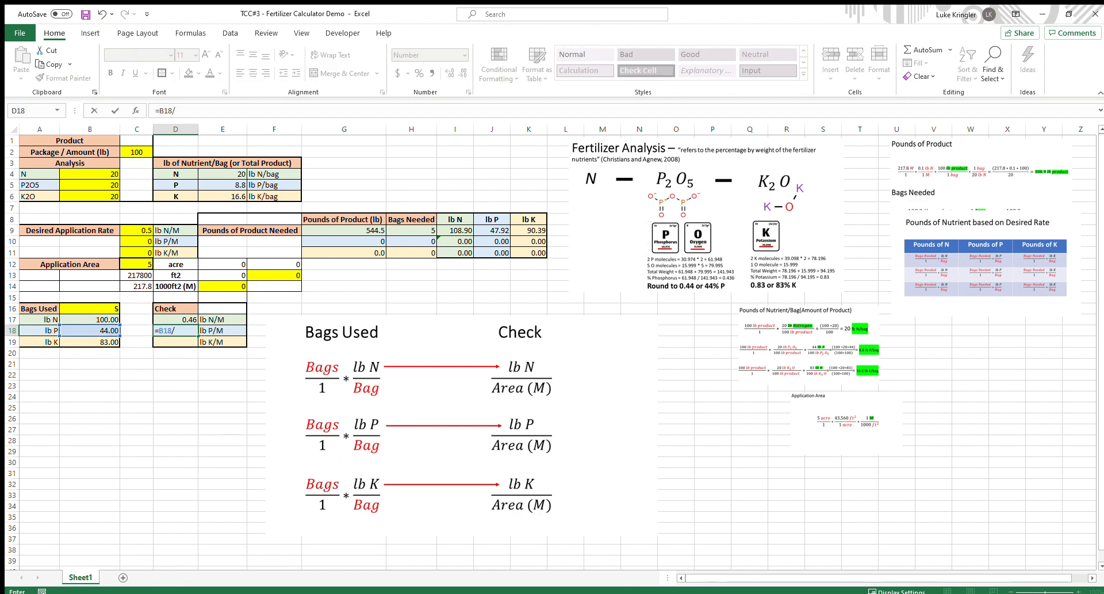
pyautogui.click(138, 286)
pyautogui.press('Return')
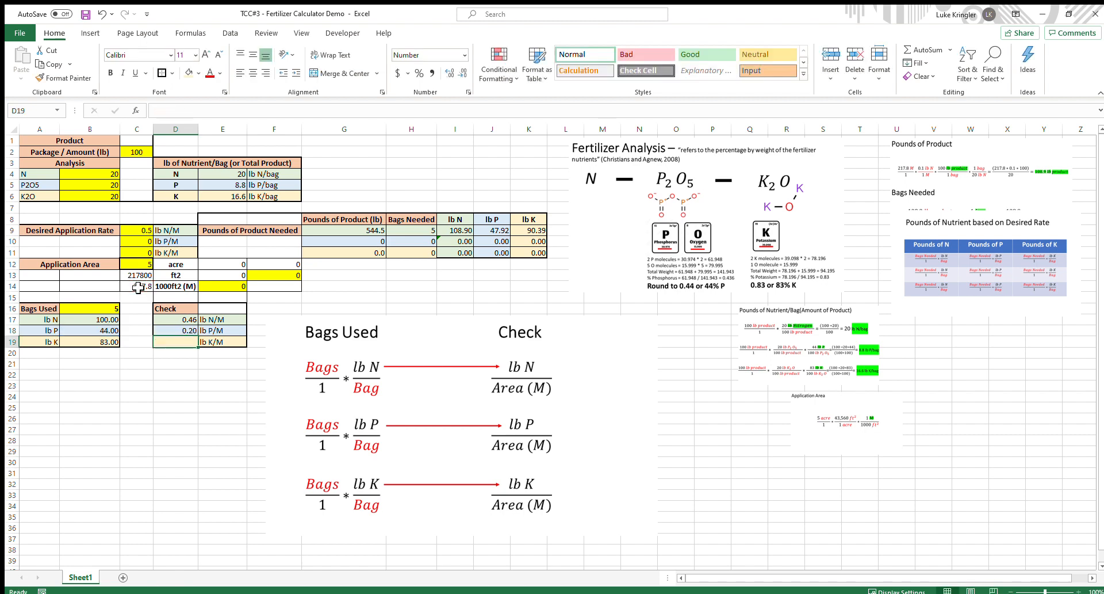
# Enter the lb K/M check formula =B19/C14 in cell D19 of the Check table
pyautogui.write('=')
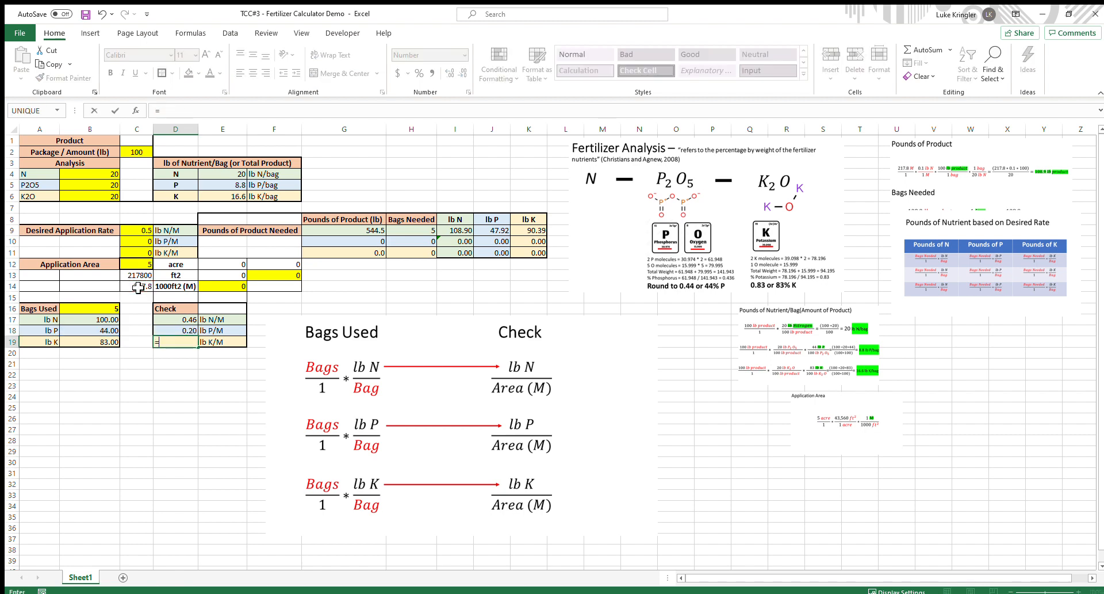
pyautogui.click(101, 342)
pyautogui.write('/')
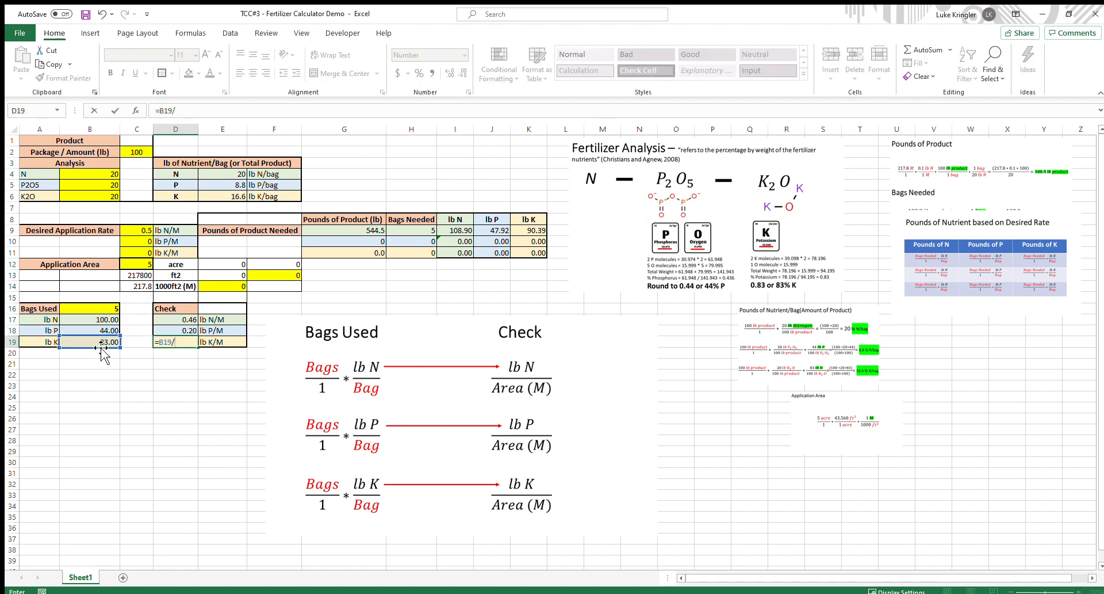
pyautogui.click(149, 288)
pyautogui.press('Return')
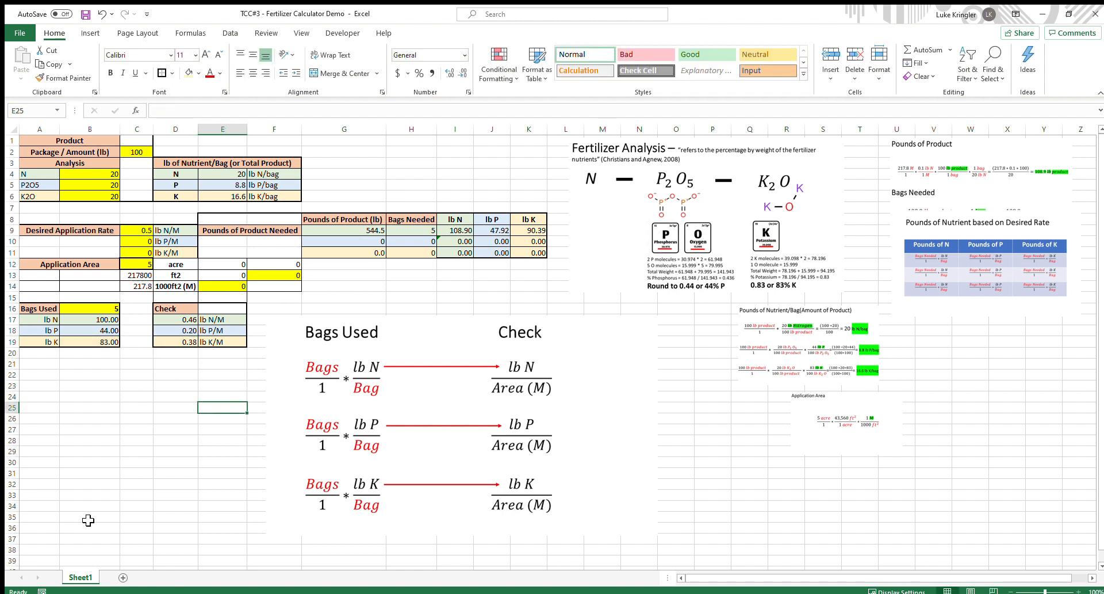
# Shrink the Bags Used and Check formula picture and move it below the Pounds of Nutrient based on Desired Rate picture
pyautogui.click(438, 514)
pyautogui.moveTo(265, 315); pyautogui.dragTo(415, 398)
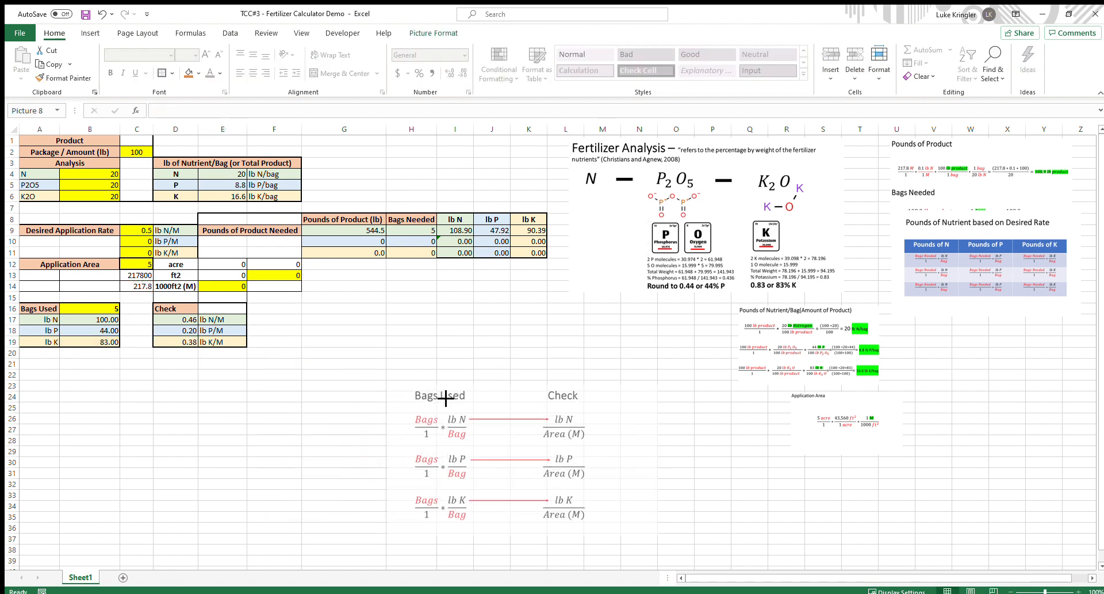
pyautogui.moveTo(514, 485); pyautogui.dragTo(991, 419)
pyautogui.click(443, 330)
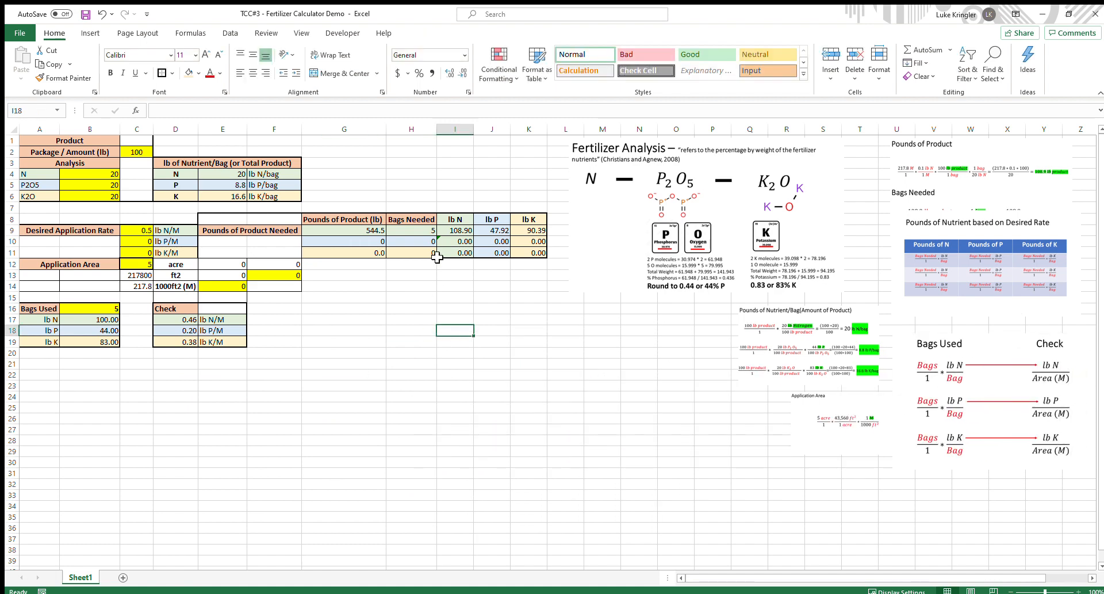
# Compare the desired N rate, pounds of product and bags needed with the bags used and the lb N/M check
pyautogui.click(424, 230)
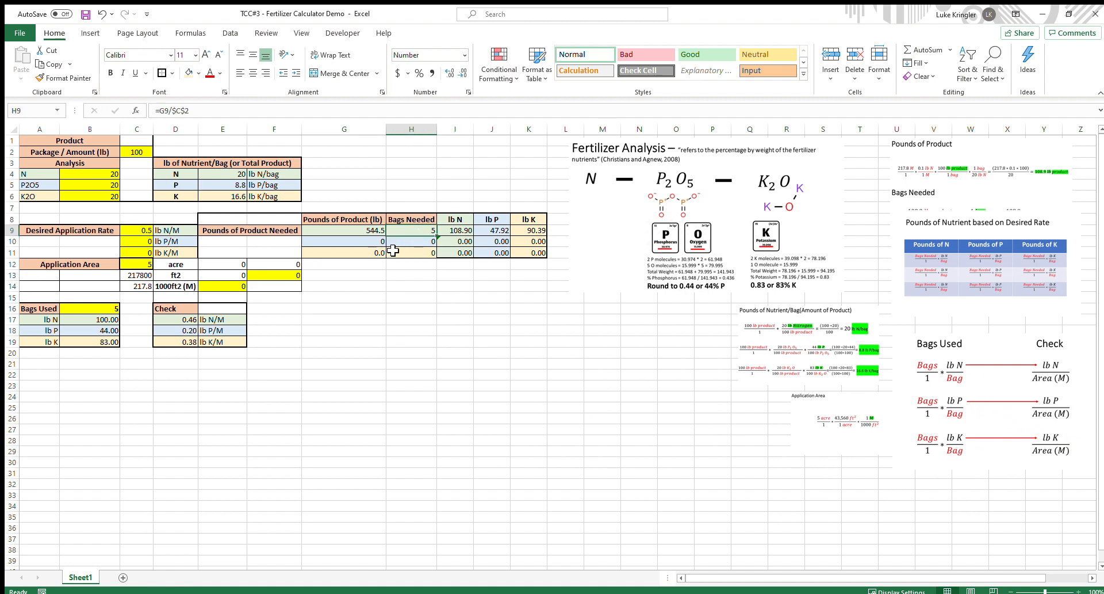
pyautogui.click(142, 231)
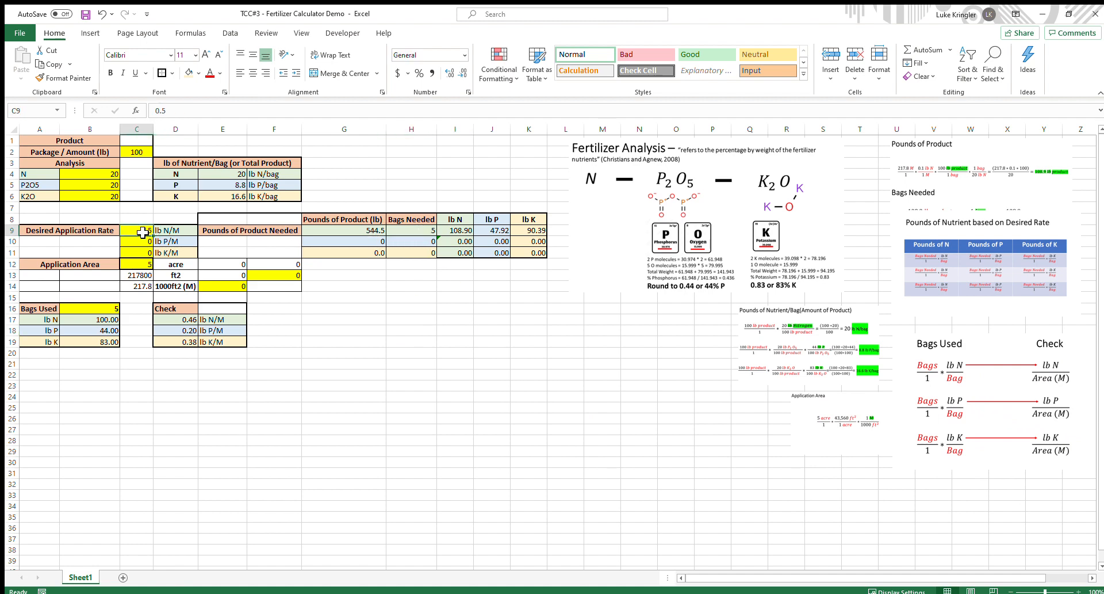
pyautogui.click(368, 231)
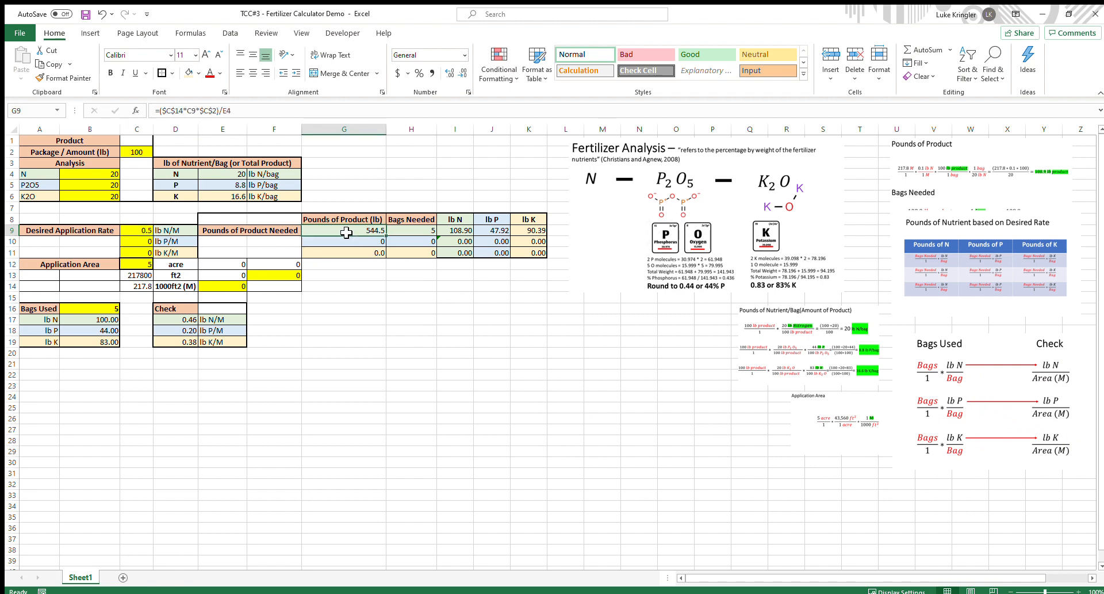
pyautogui.click(424, 235)
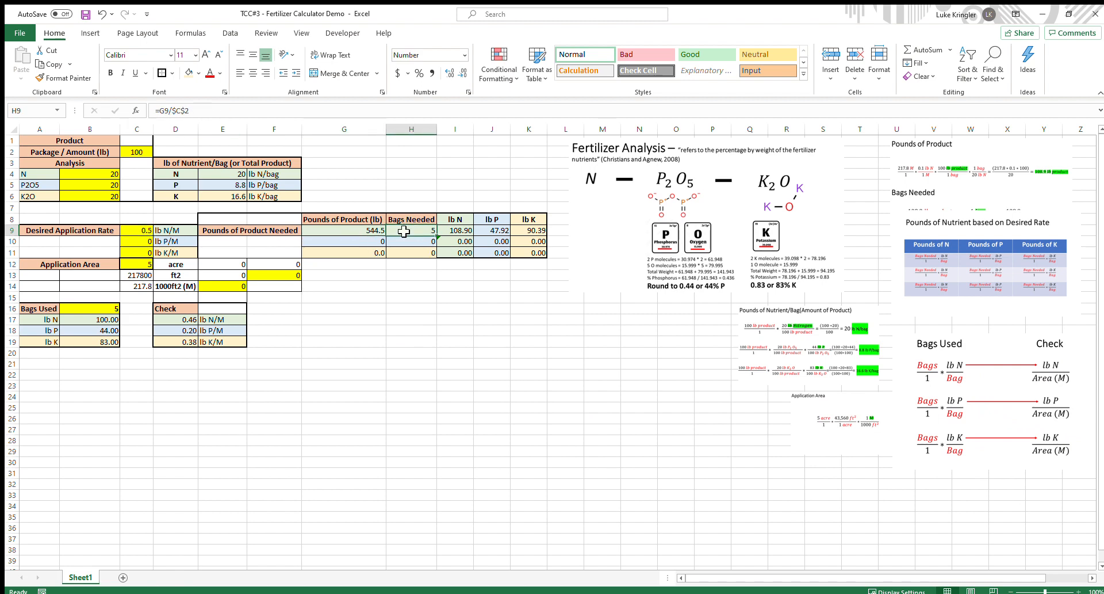
pyautogui.click(84, 313)
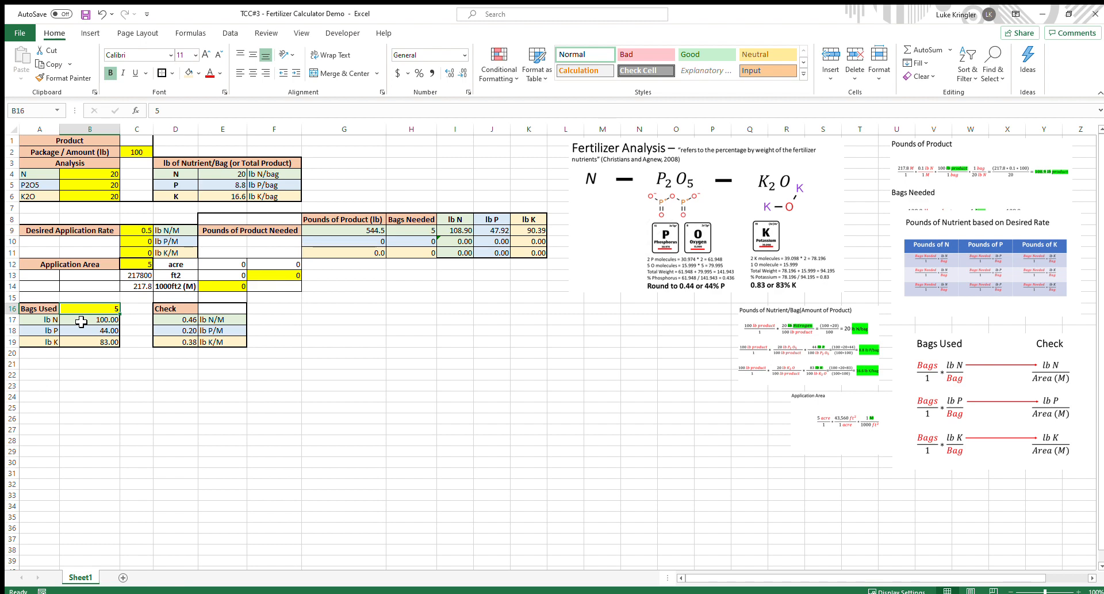
pyautogui.moveTo(166, 323); pyautogui.dragTo(214, 318)
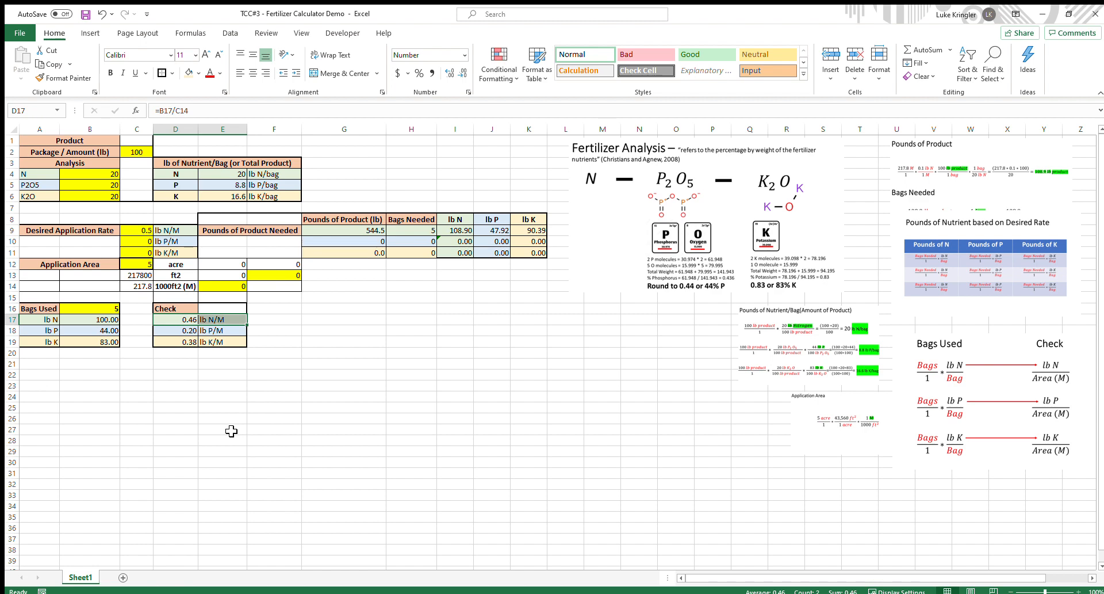
pyautogui.click(231, 407)
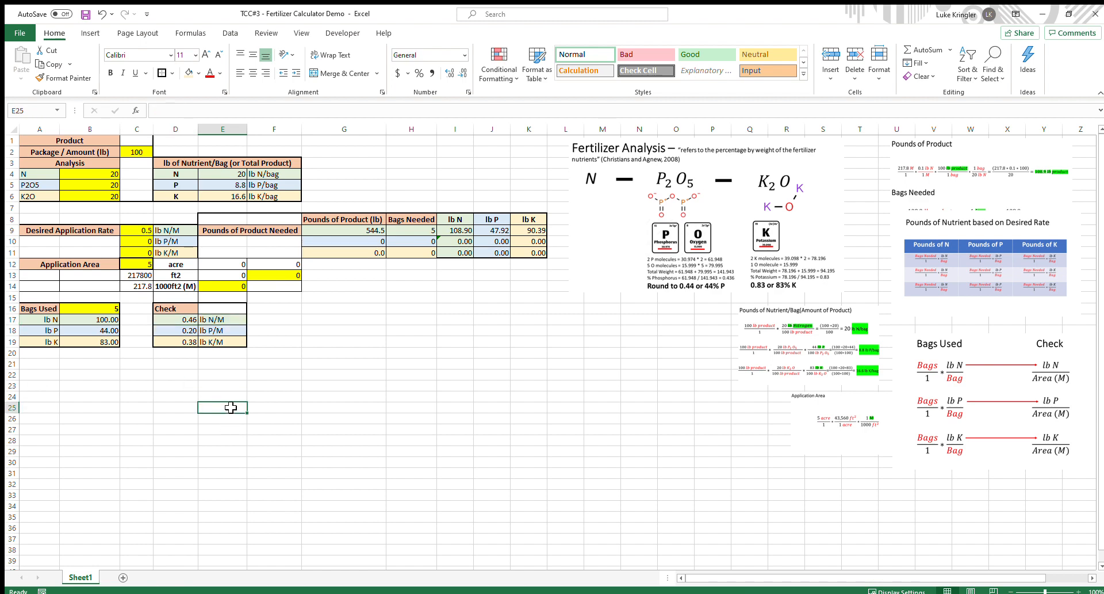
# Set the Bags Used value in cell B16 to 5.5 and check the lb N/M rate in the Check table
pyautogui.click(93, 305)
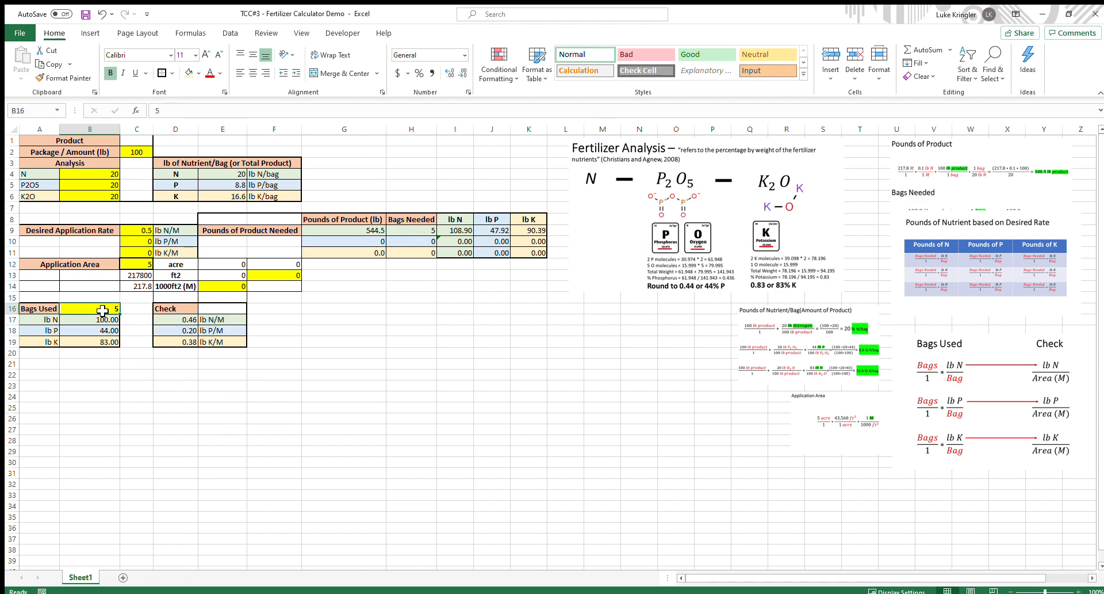
pyautogui.write('5.5')
pyautogui.press('Return')
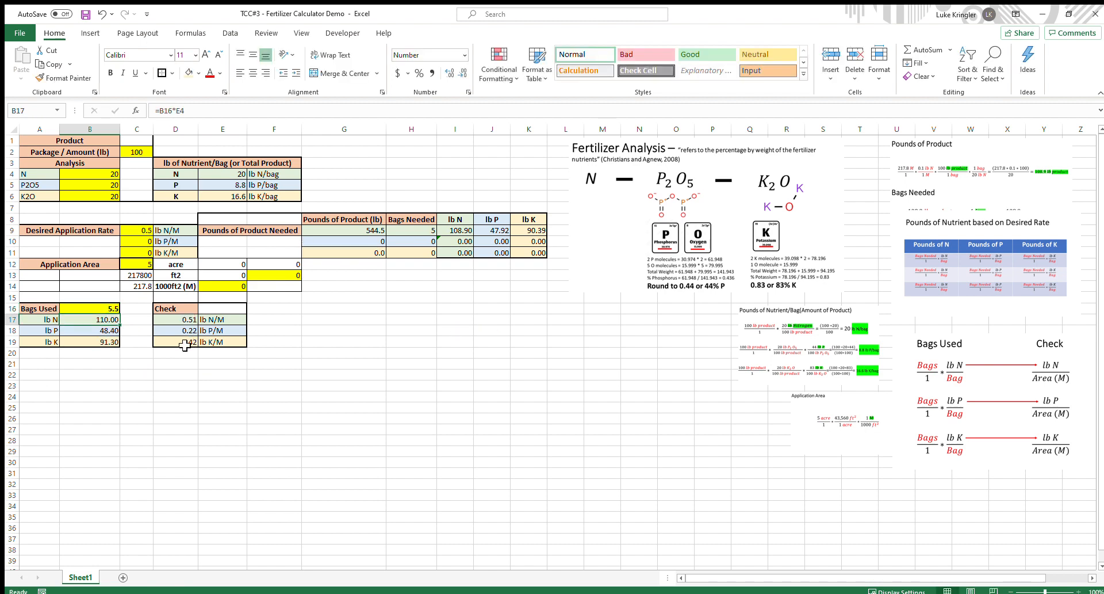
pyautogui.moveTo(184, 320); pyautogui.dragTo(217, 321)
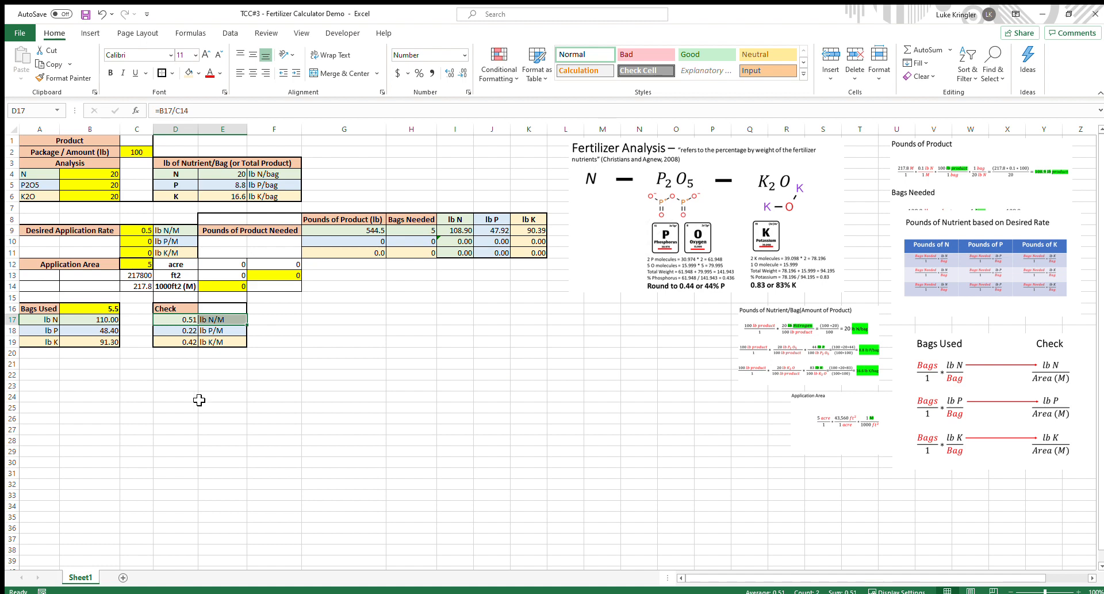
pyautogui.click(104, 310)
pyautogui.hotkey('ctrl', 'b')
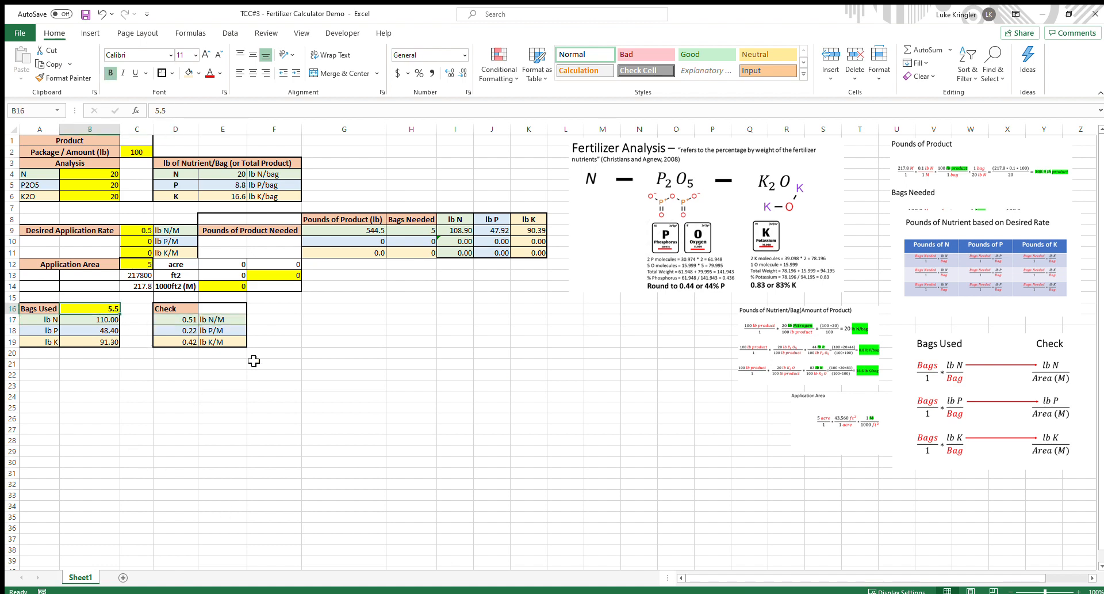
# Temporarily show more decimal places for the Bags Needed value in cell H9, and return it to whole-number display
pyautogui.click(409, 232)
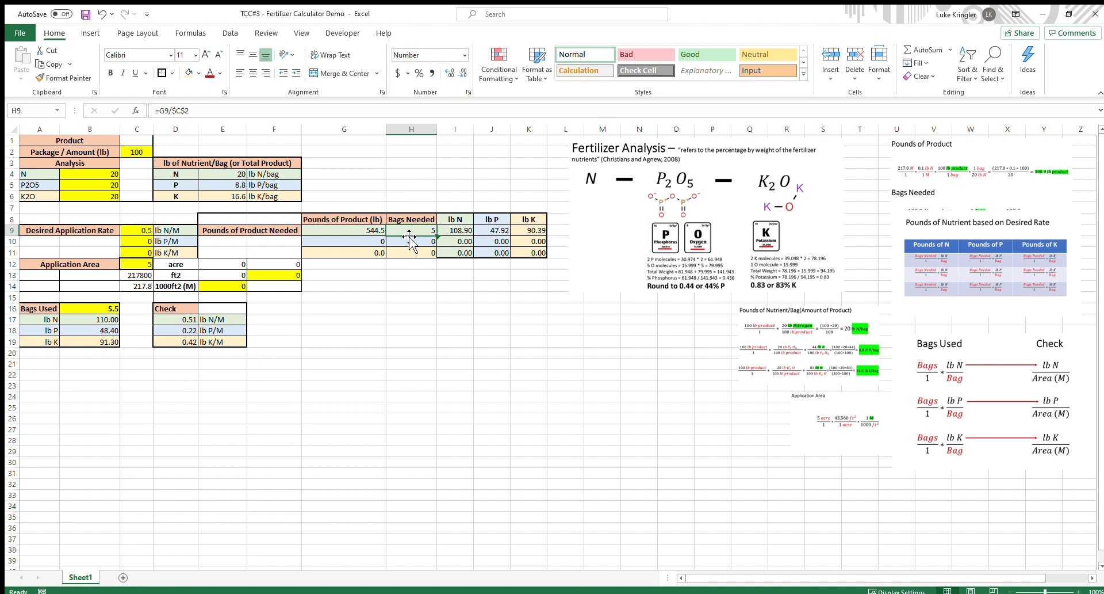
pyautogui.click(449, 73)
pyautogui.click(449, 73)
pyautogui.click(459, 75)
pyautogui.click(363, 377)
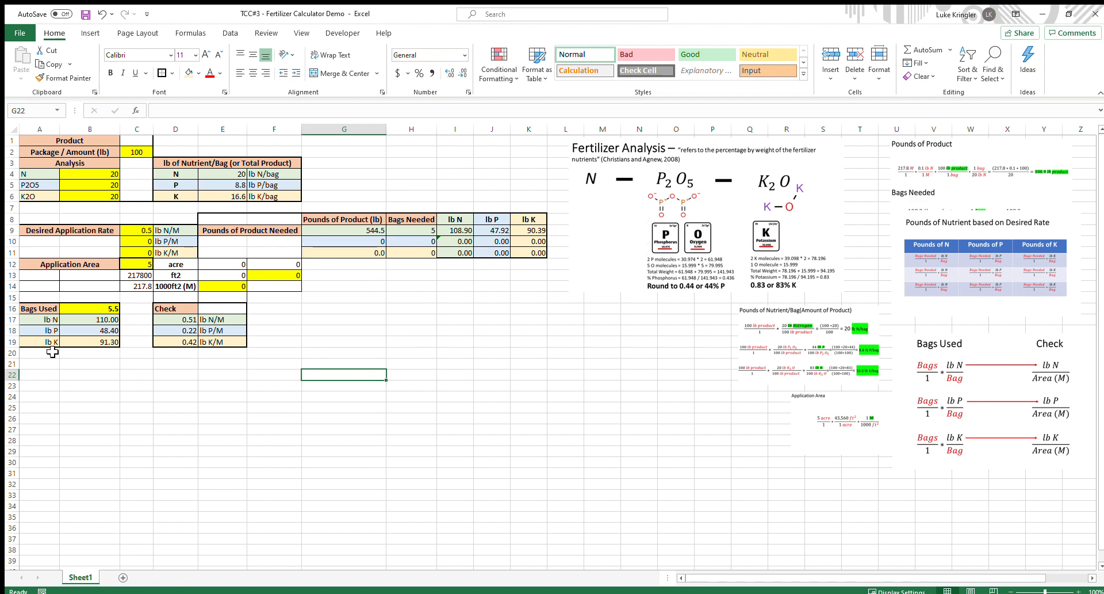
pyautogui.click(69, 340)
pyautogui.click(412, 230)
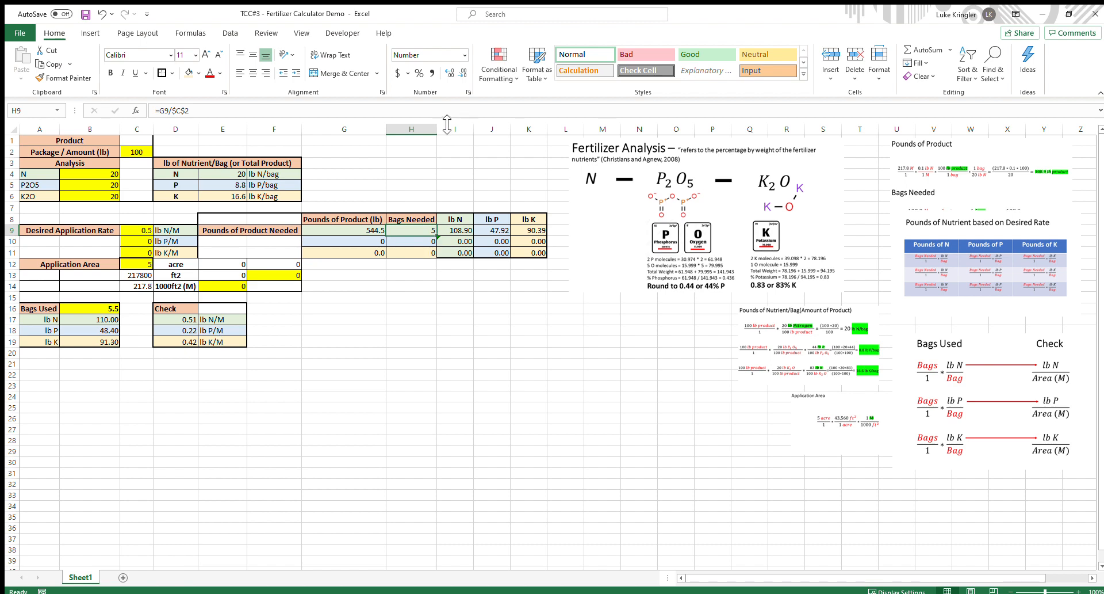
# Show the Bags Needed value in cell H9 with two decimal places and review the Bags Used and Check tables
pyautogui.doubleClick(450, 69)
pyautogui.click(112, 311)
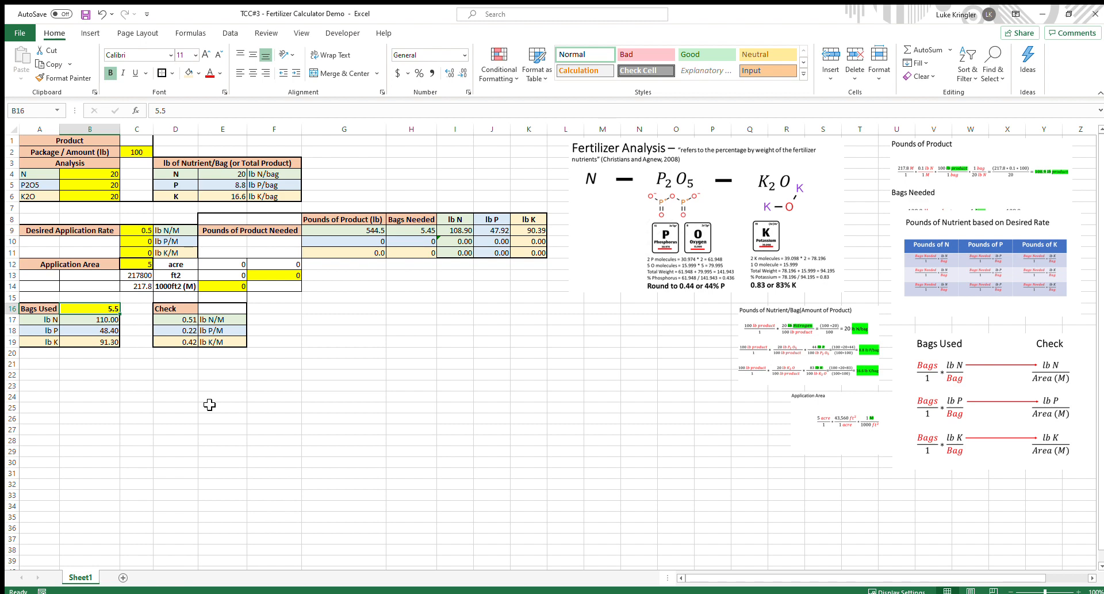
pyautogui.moveTo(46, 306); pyautogui.dragTo(239, 339)
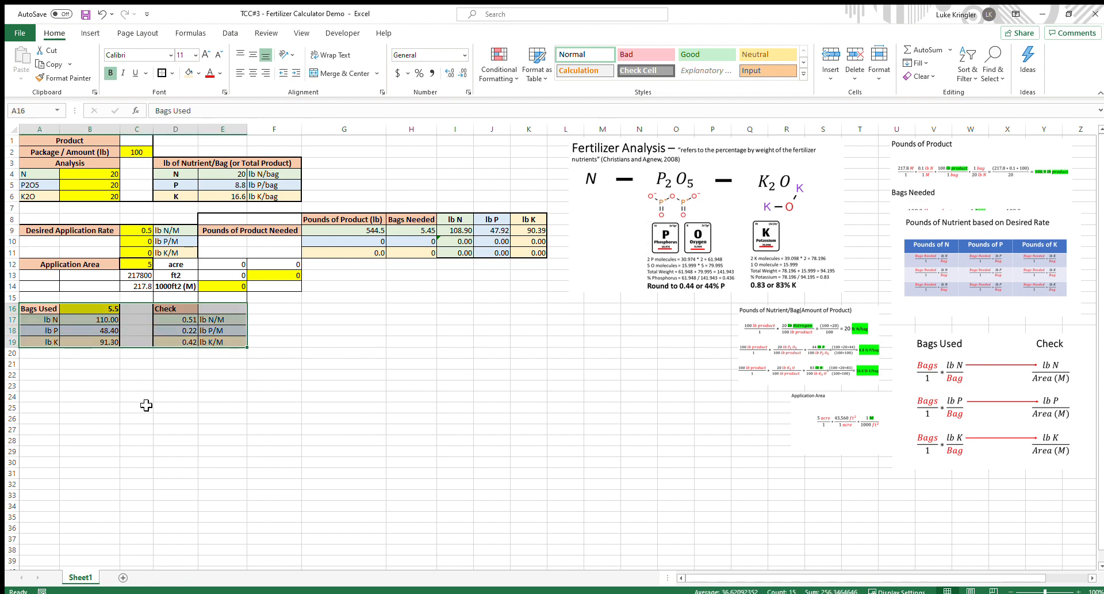
pyautogui.click(115, 407)
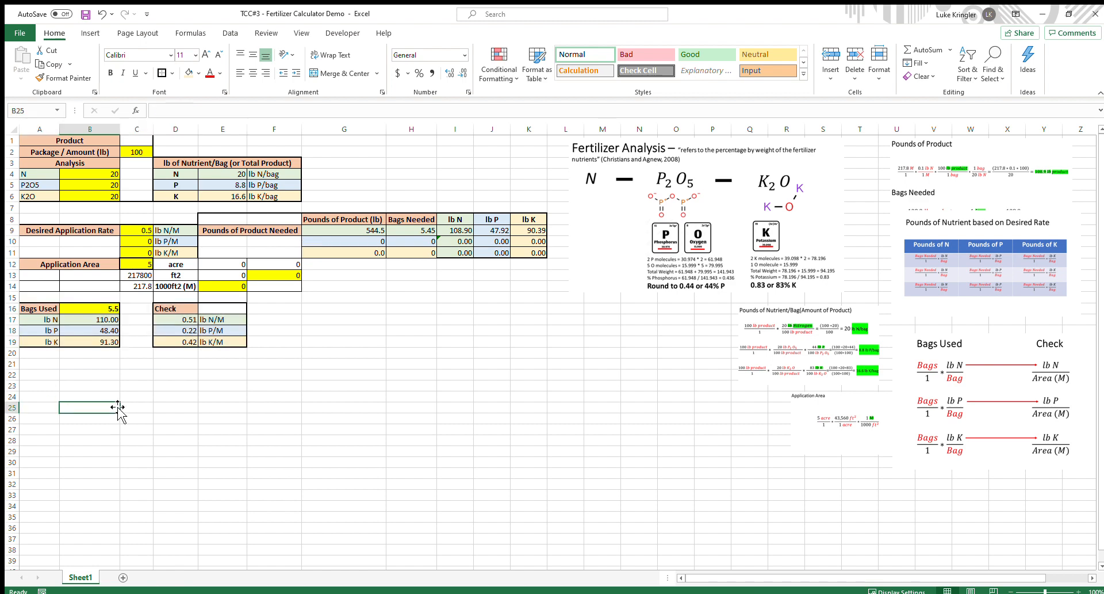
# Reset the Bags Used value, the Application Area in acres and the desired N application rate to 0
pyautogui.click(103, 308)
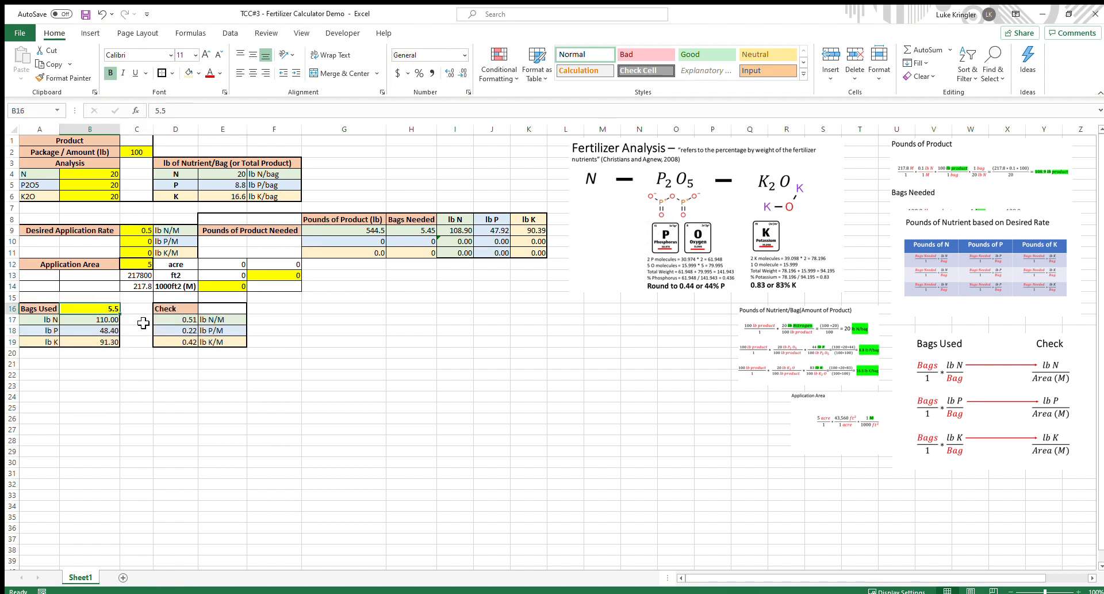
pyautogui.write('0')
pyautogui.click(141, 264)
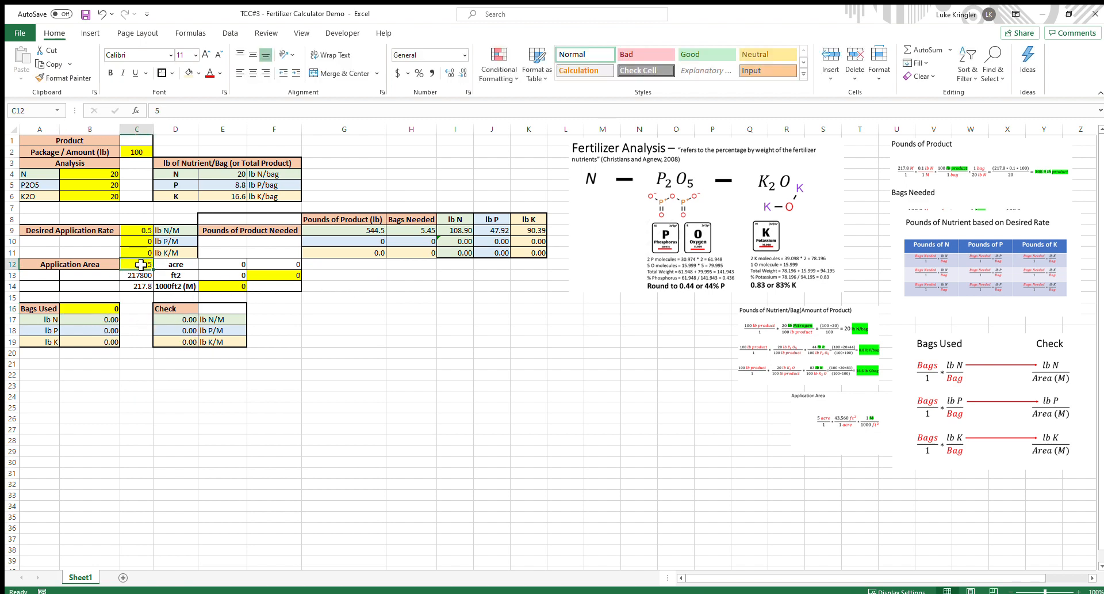
pyautogui.write('0')
pyautogui.click(138, 230)
pyautogui.write('0')
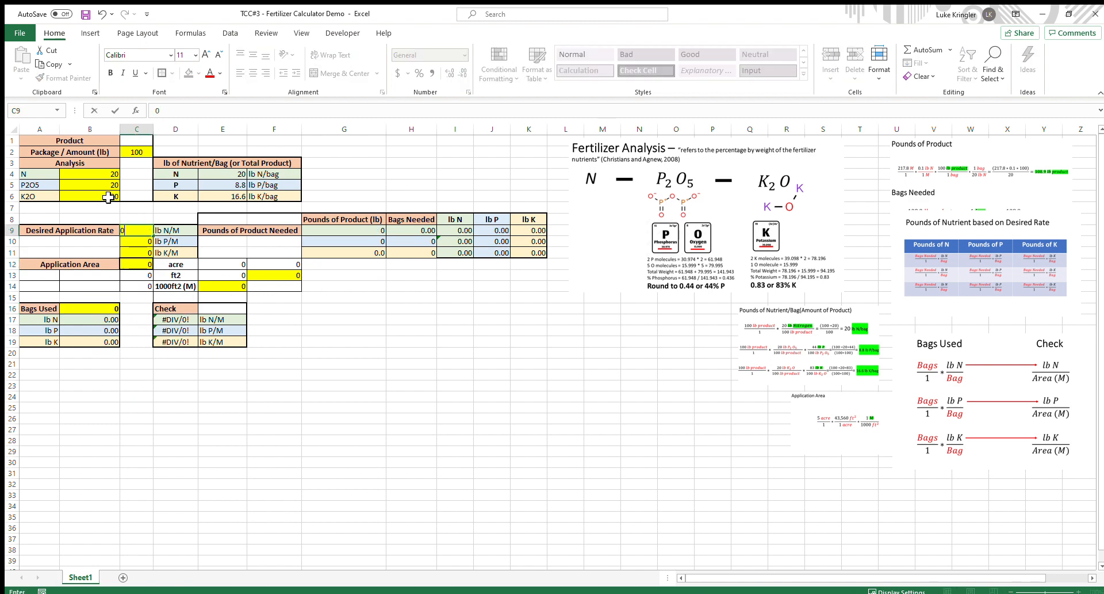
# Reset the K2O, P2O5 and N analysis values and the Package / Amount cell to 0
pyautogui.click(108, 197)
pyautogui.write('0')
pyautogui.click(109, 184)
pyautogui.write('0')
pyautogui.click(111, 178)
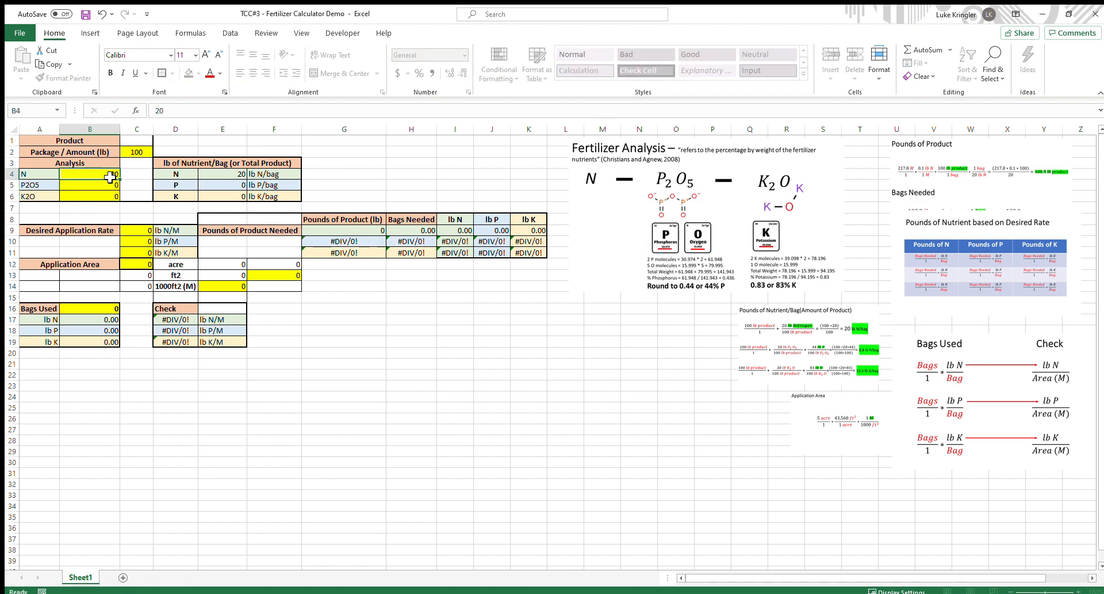
pyautogui.write('0')
pyautogui.click(138, 152)
pyautogui.write('0')
pyautogui.click(273, 407)
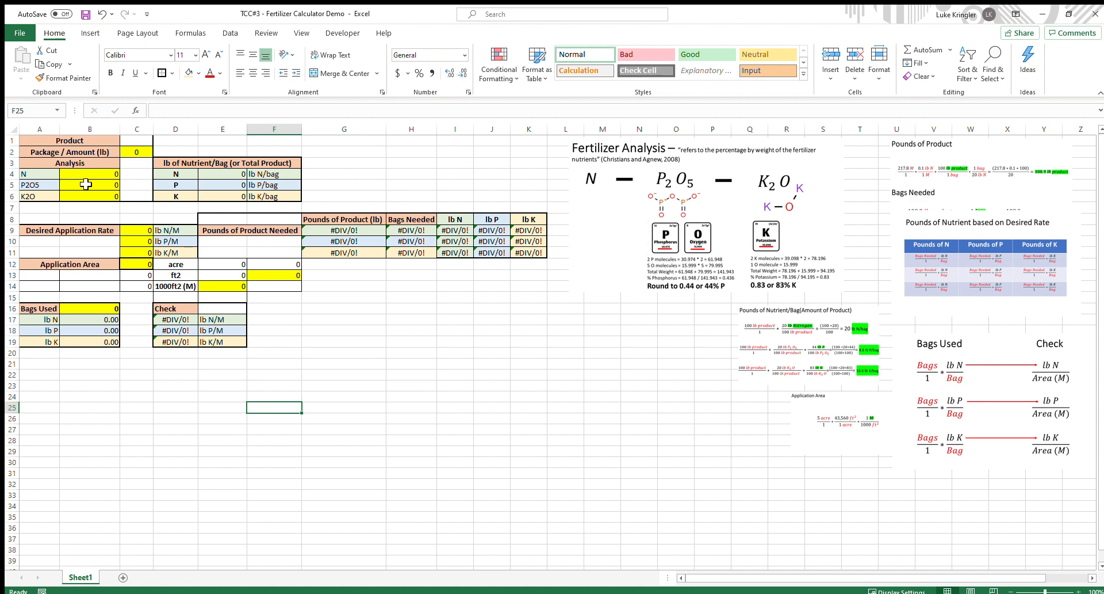
# Set the package amount to 50 lb and the product analysis to 22 for N and 5 for K2O
pyautogui.click(135, 153)
pyautogui.write('50')
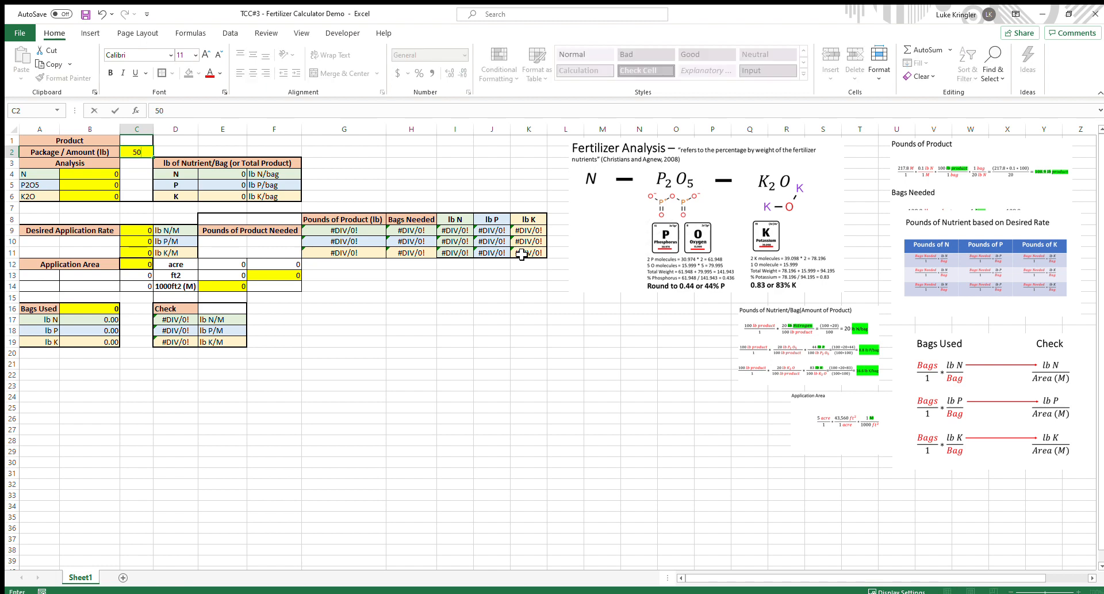
pyautogui.click(104, 174)
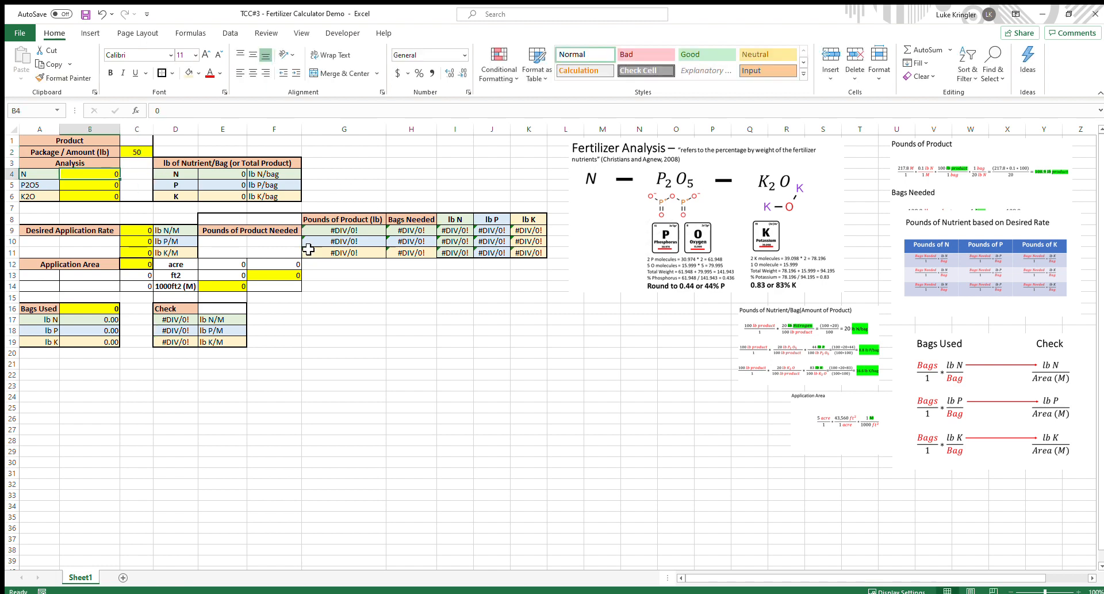
pyautogui.write('22')
pyautogui.press('Return')
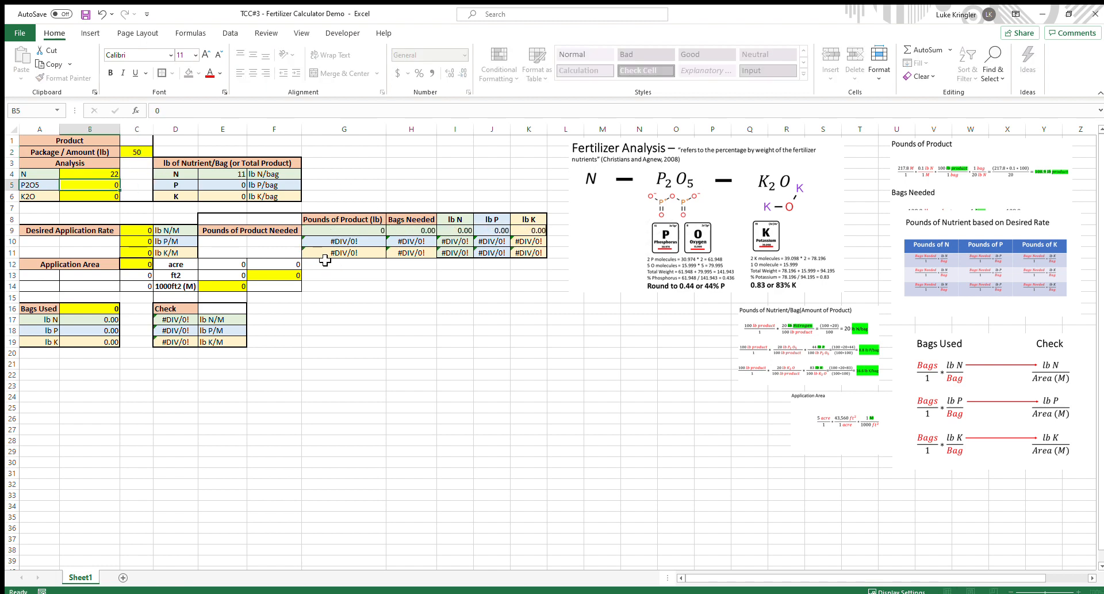
pyautogui.press('Return')
pyautogui.write('5')
pyautogui.press('Return')
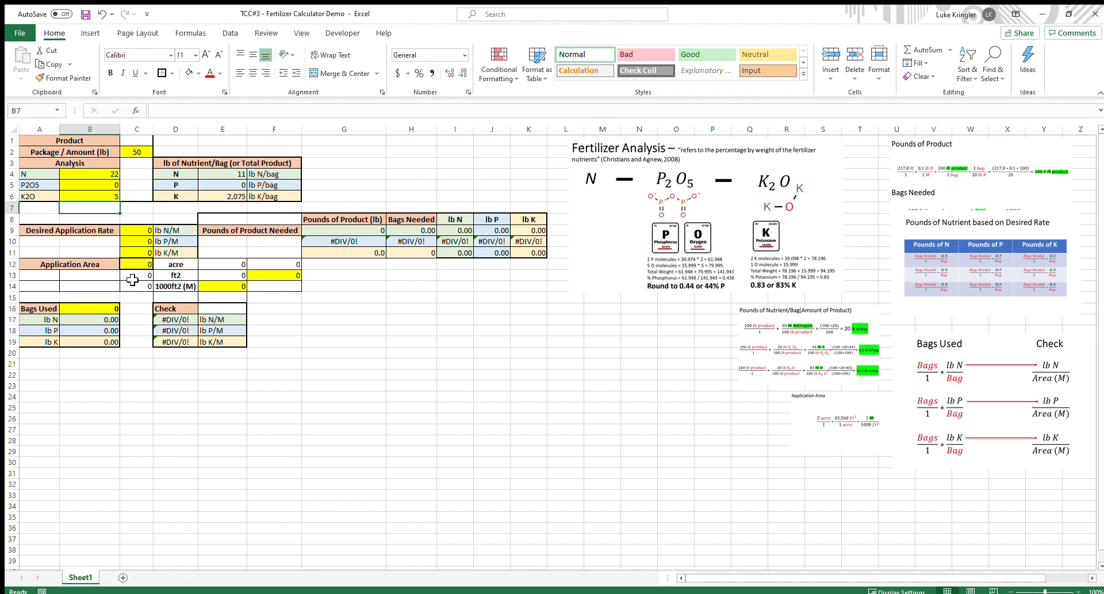
# Set the Application Area to 36 acres and the Bags Used value to 119
pyautogui.click(133, 262)
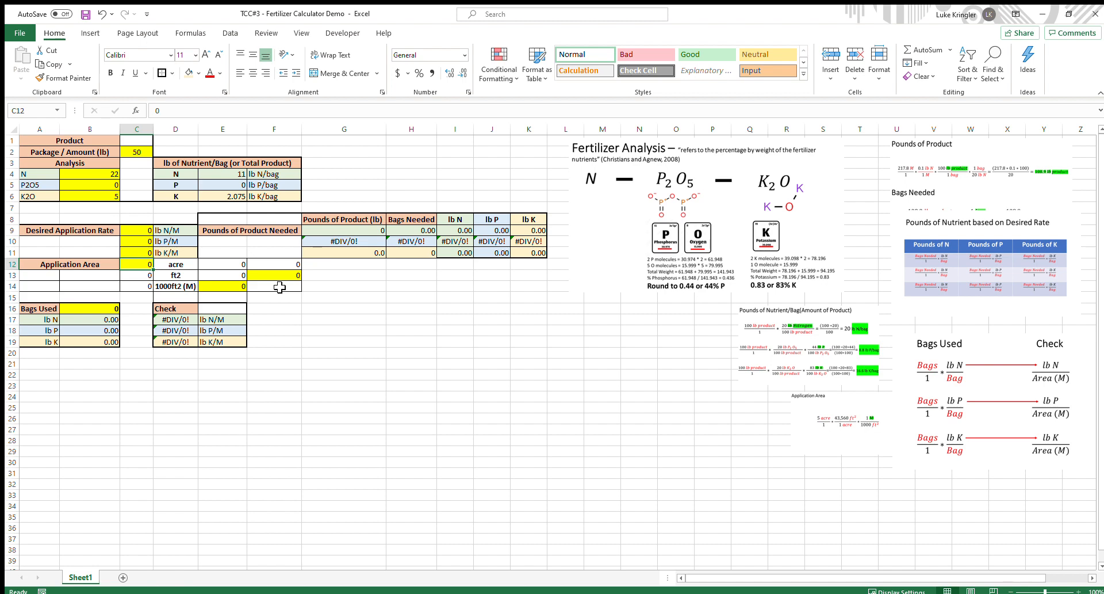
pyautogui.write('36')
pyautogui.press('Return')
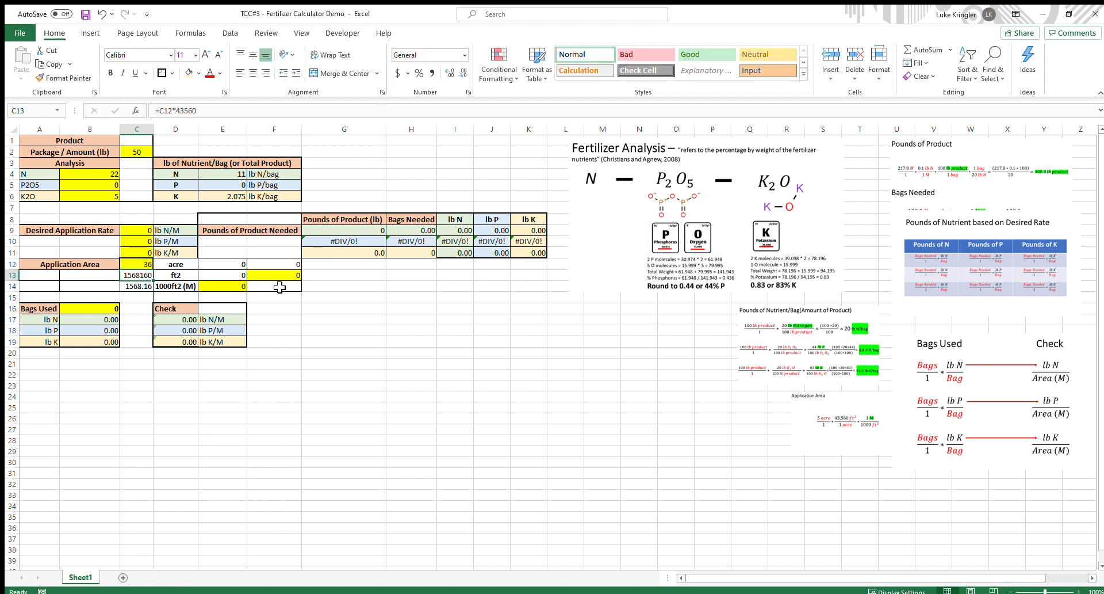
pyautogui.click(98, 309)
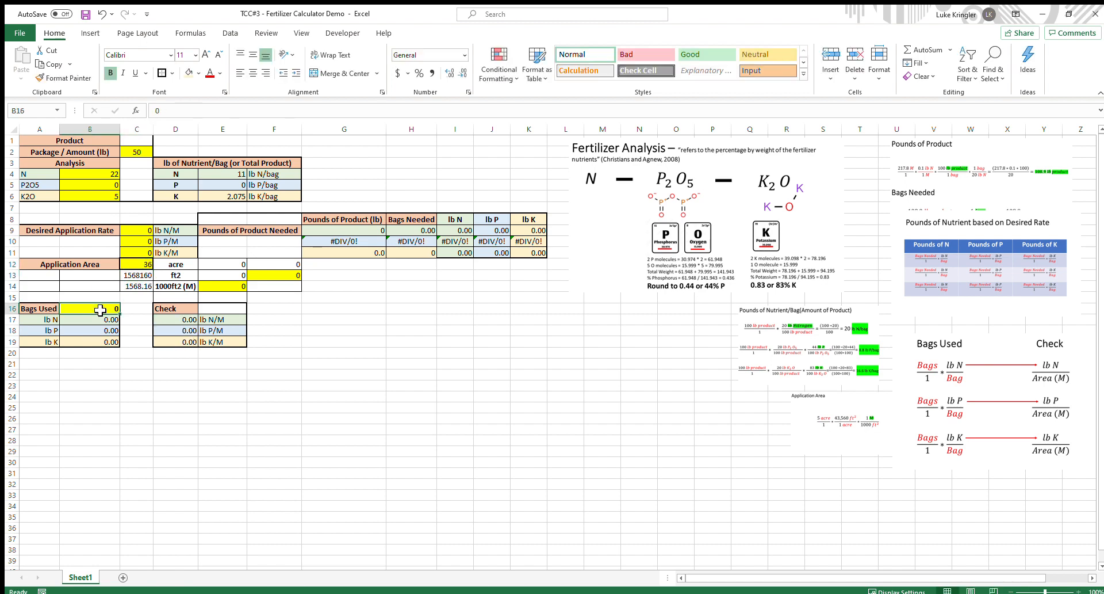
pyautogui.write('119')
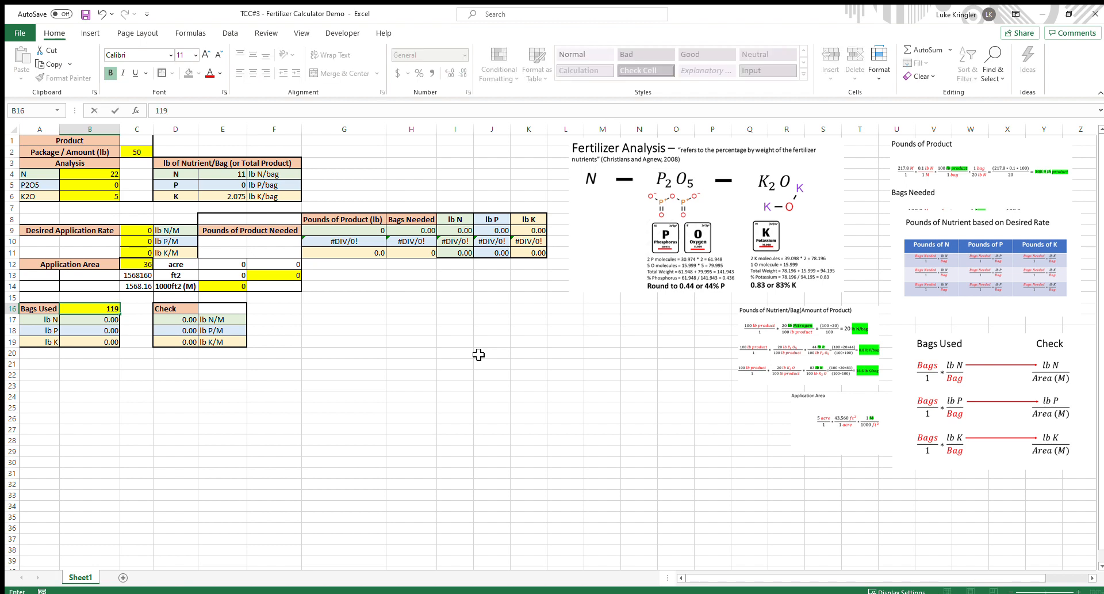
pyautogui.press('Return')
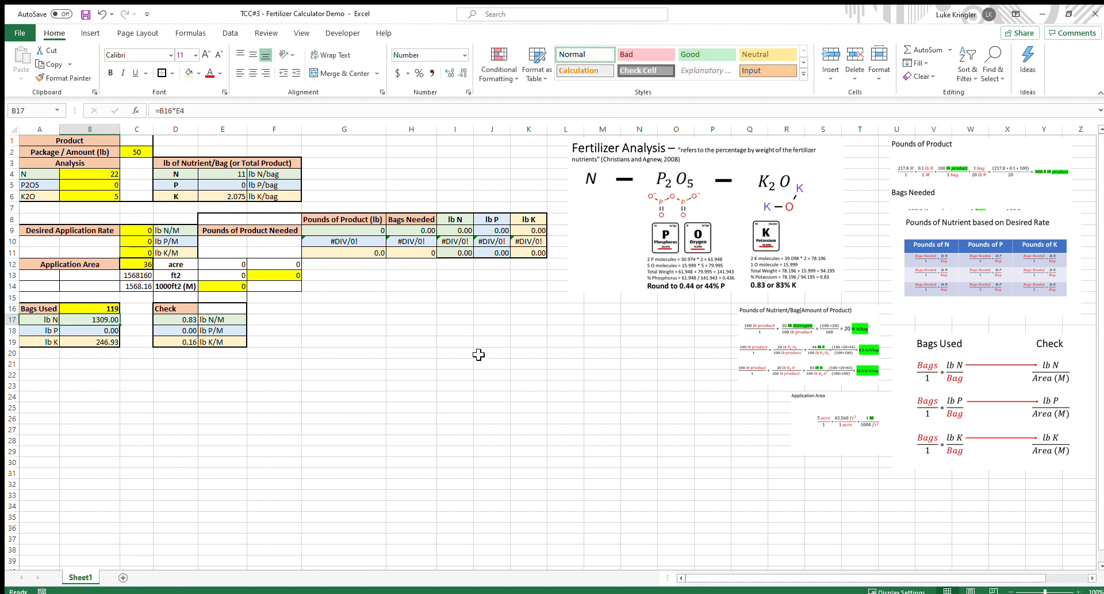
# Examine how the bags used, N analysis and package amount relate to the lb N/M rate in the Check table
pyautogui.moveTo(189, 320); pyautogui.dragTo(222, 319)
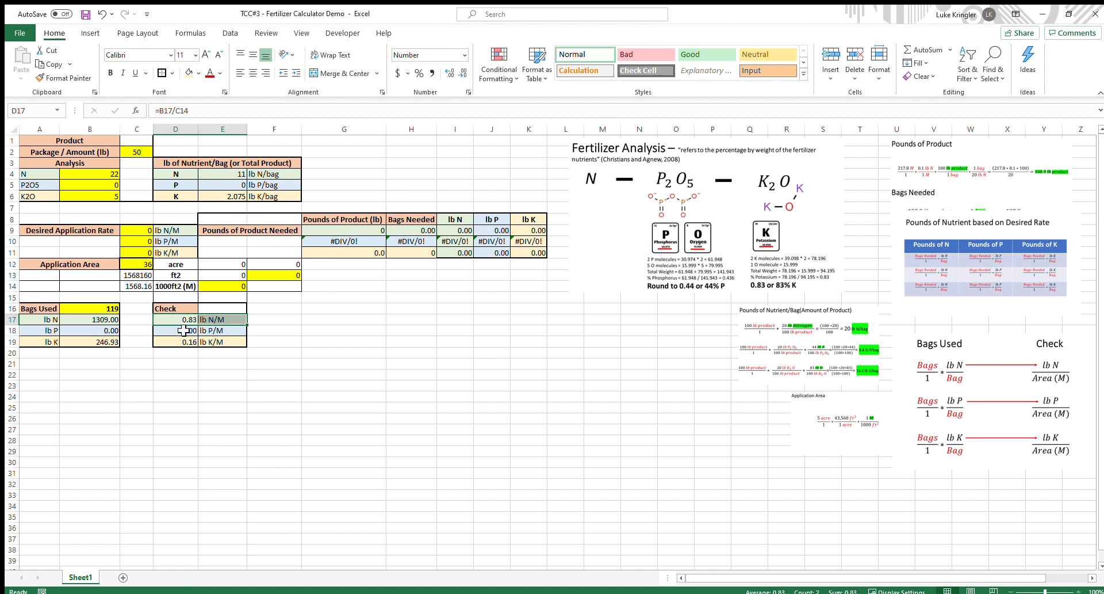
pyautogui.click(180, 418)
pyautogui.moveTo(44, 309); pyautogui.dragTo(249, 341)
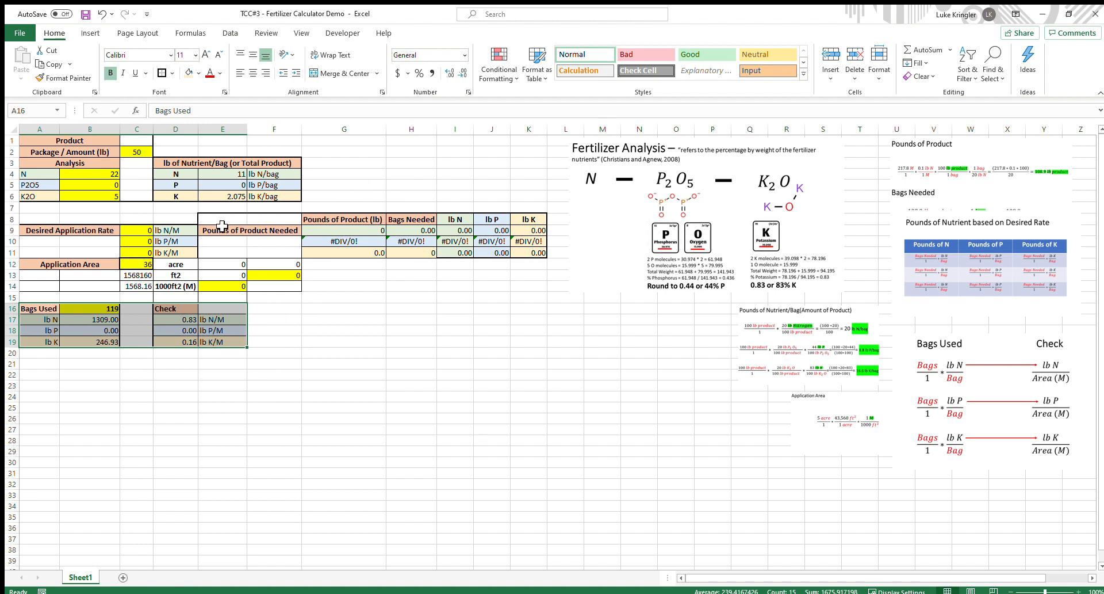
pyautogui.moveTo(322, 219); pyautogui.dragTo(524, 254)
pyautogui.click(382, 374)
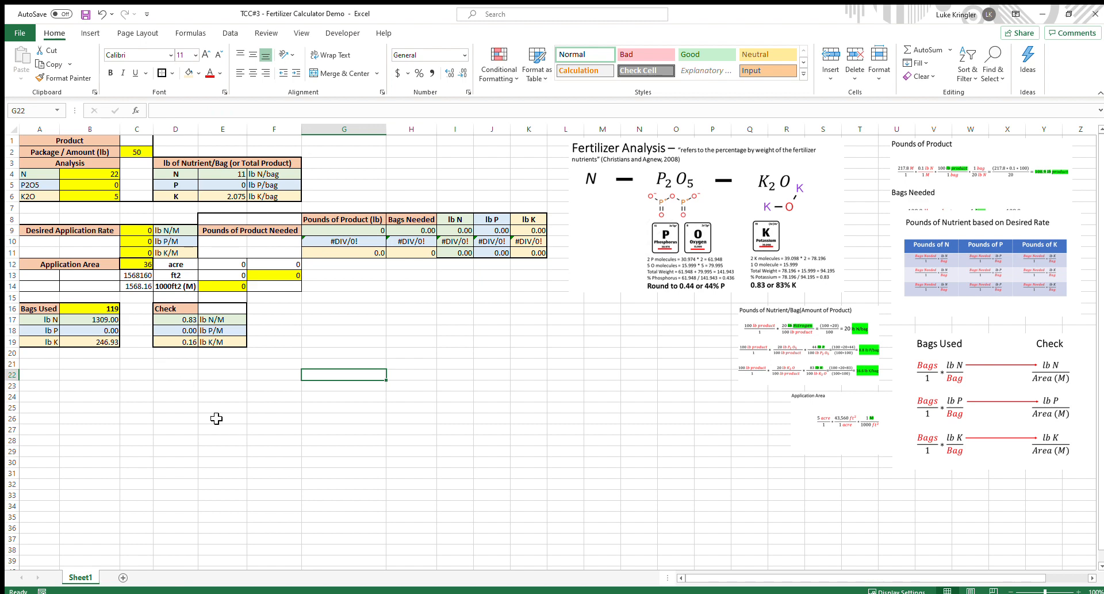
pyautogui.click(106, 308)
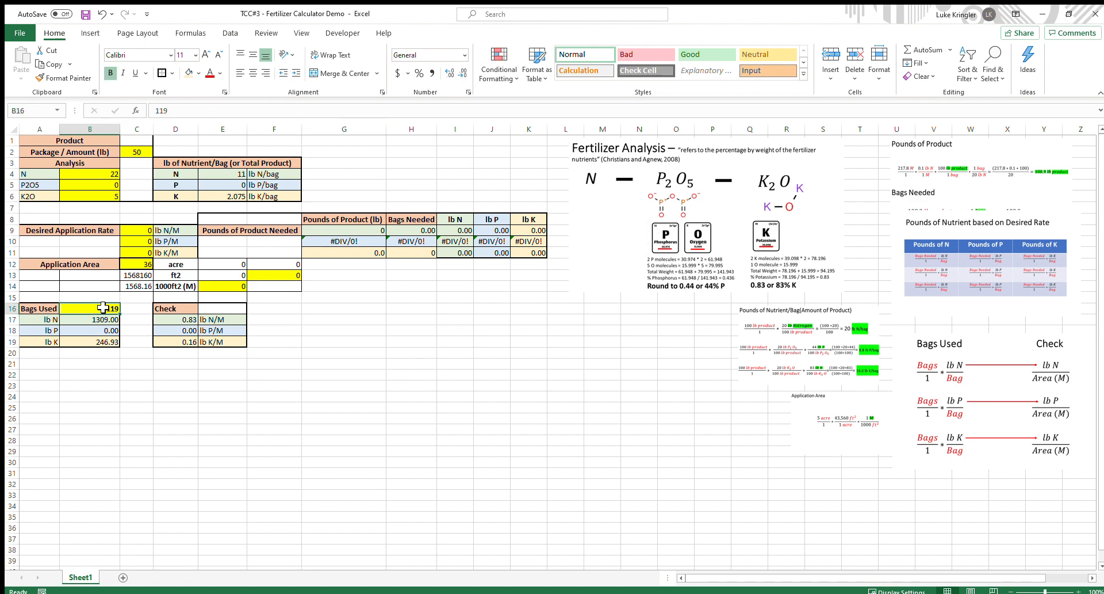
pyautogui.click(98, 174)
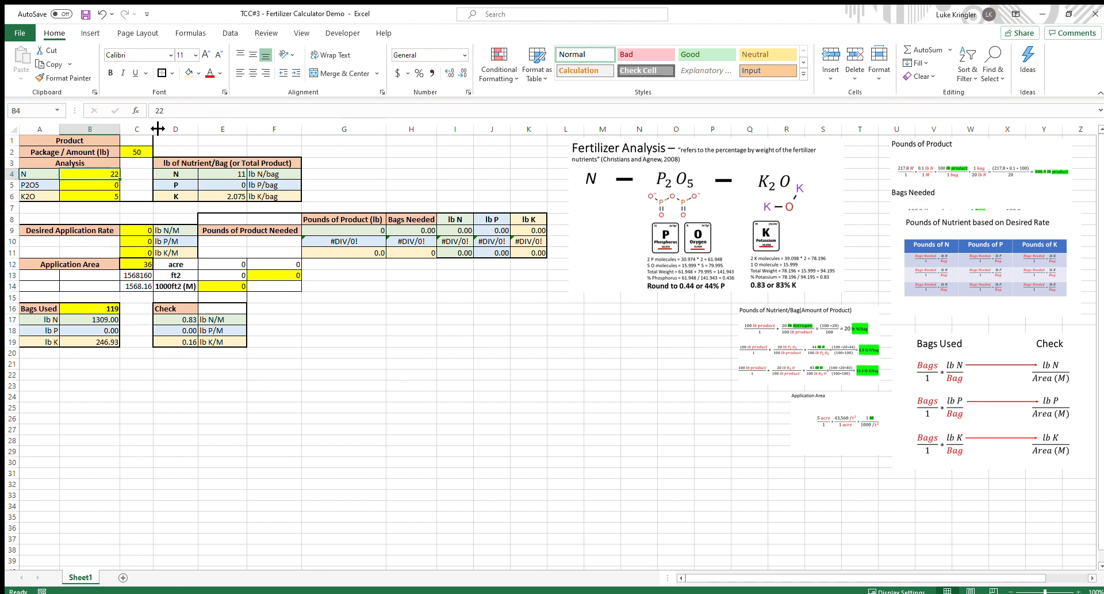
pyautogui.click(138, 154)
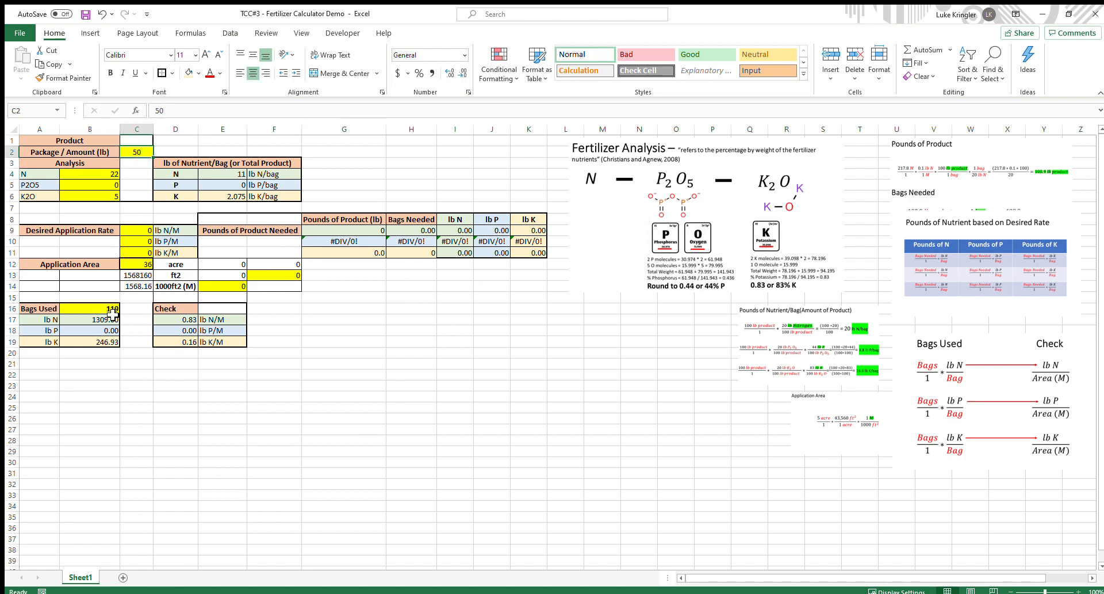
pyautogui.click(184, 320)
pyautogui.keyDown('shift'); pyautogui.click(203, 320); pyautogui.keyUp('shift')
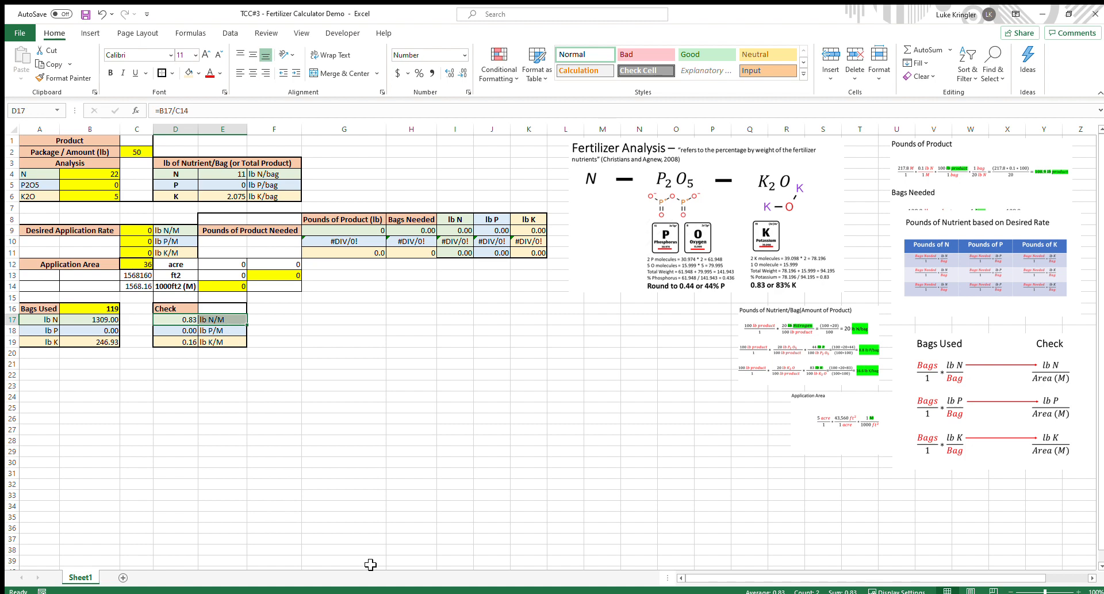
# Clear the example by setting the Bags Used and Application Area inputs to 0
pyautogui.click(105, 307)
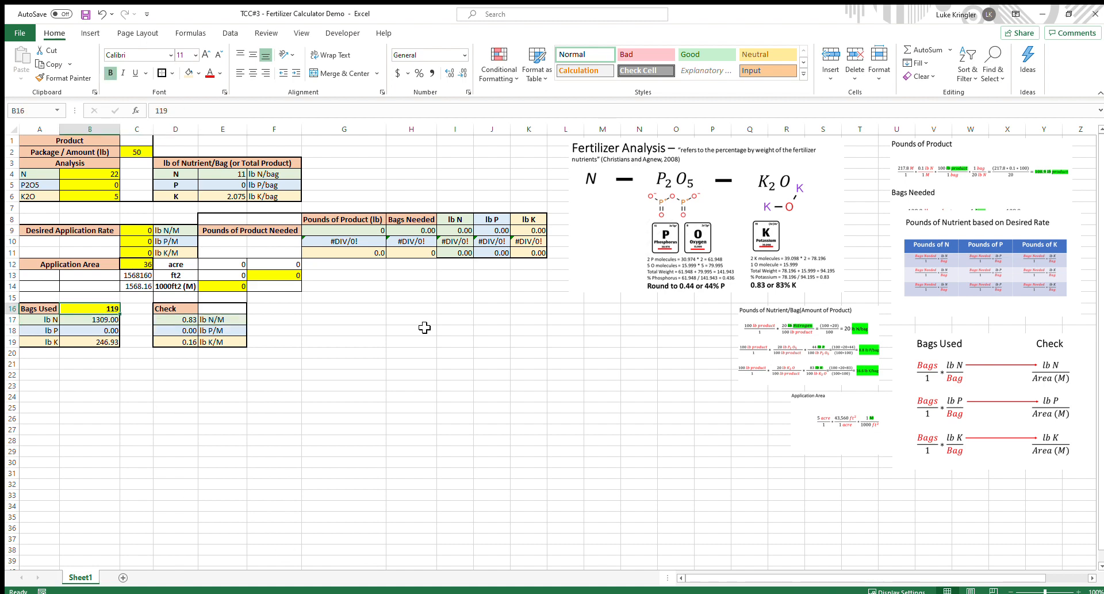
pyautogui.write('0')
pyautogui.press('Return')
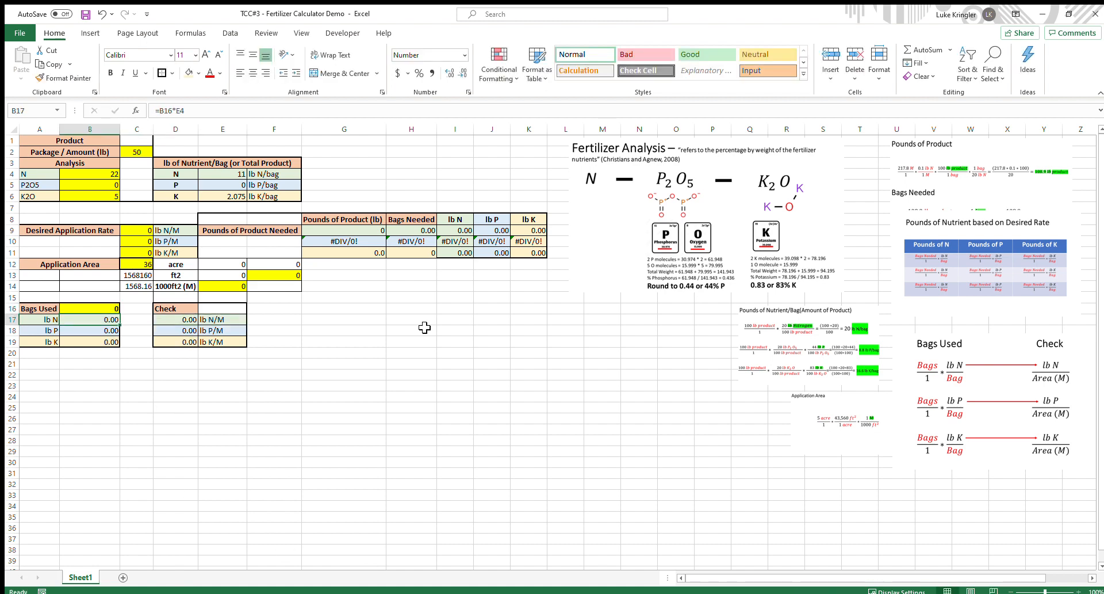
pyautogui.click(138, 265)
pyautogui.write('0')
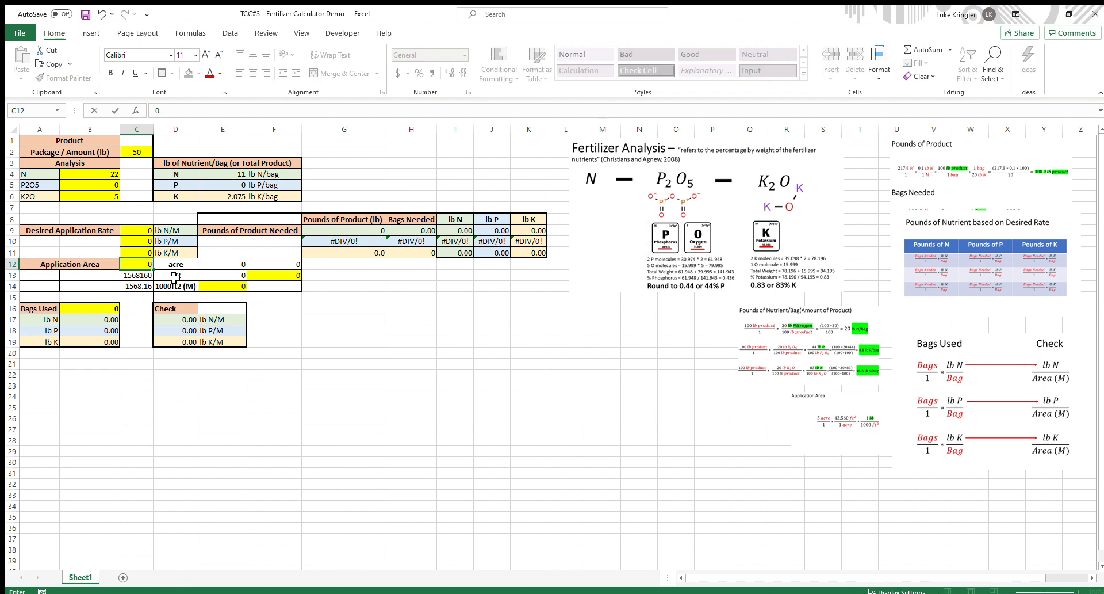
# Set the N and K2O analysis values and the package amount back to 0
pyautogui.moveTo(112, 174); pyautogui.dragTo(110, 193)
pyautogui.write('0')
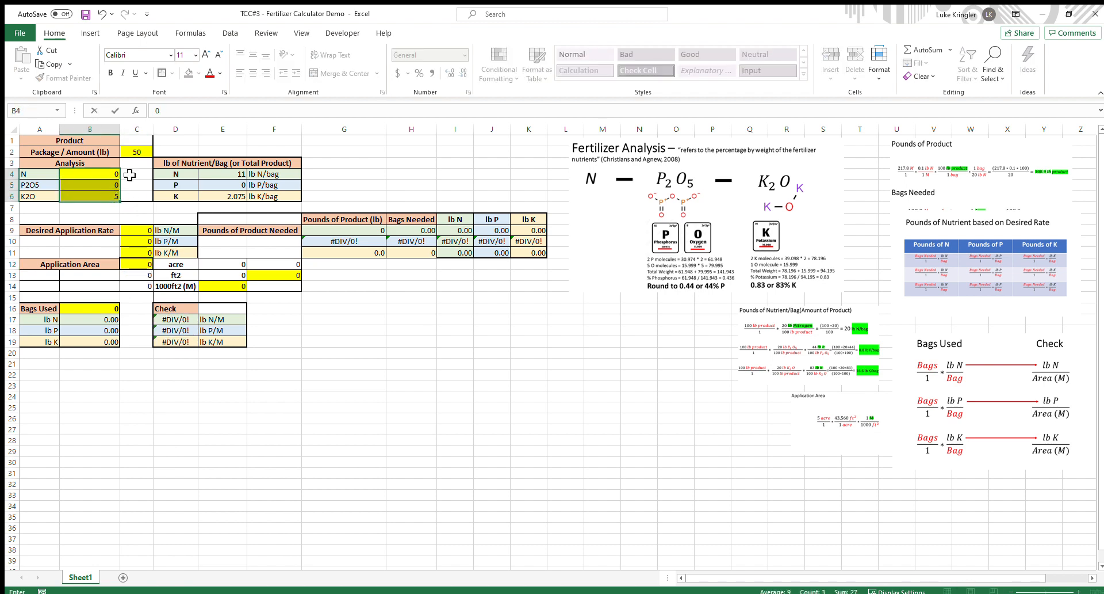
pyautogui.click(111, 193)
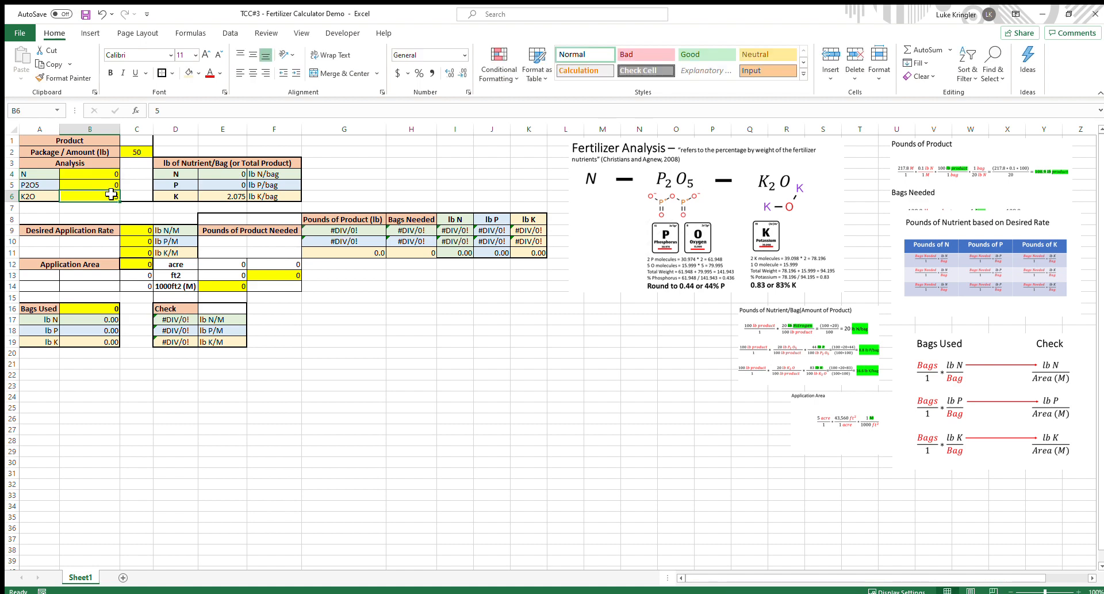
pyautogui.write('0')
pyautogui.click(141, 152)
pyautogui.write('0')
pyautogui.click(377, 399)
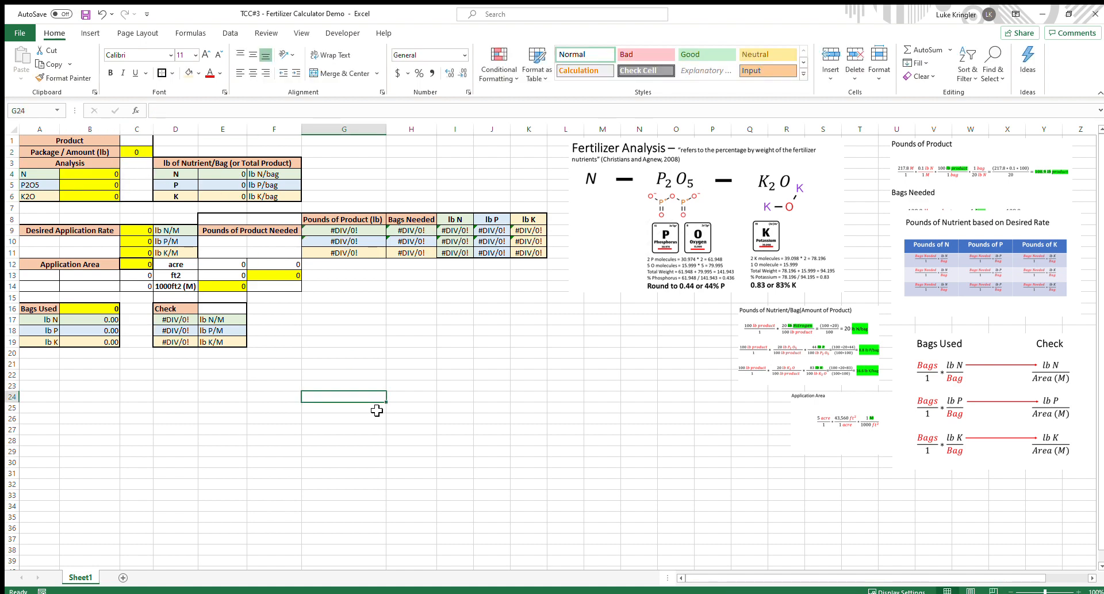